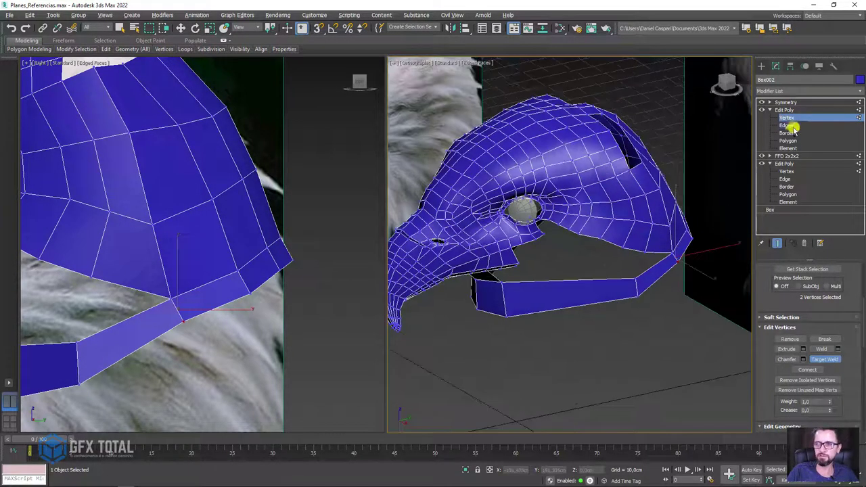
At Edge level, select the edge loop along the neck strip under the mask
left_click(784, 125)
double_click(559, 274, "ctrl")
mouse_move(562, 278)
middle_mouse_down("alt")
mouse_move(587, 305)
mouse_move(604, 302)
middle_mouse_up("alt")
scroll(522, 305, "up", 2)
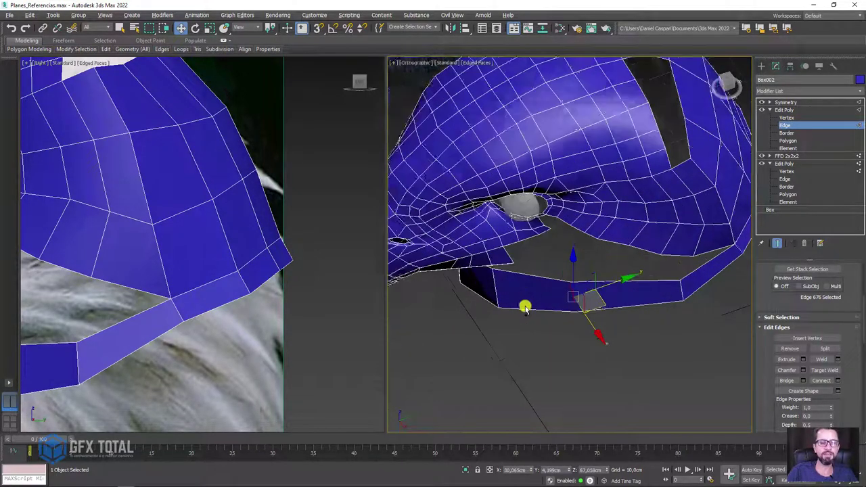
scroll(524, 298, "up", 1)
Move two neck-strip edges slightly down, then orbit toward the eagle reference
left_click(538, 288)
left_click(649, 286, "ctrl")
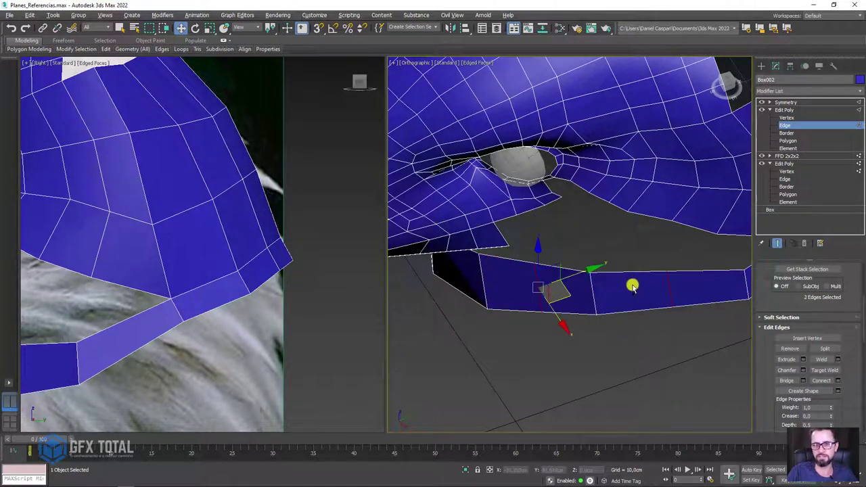
left_click_drag(565, 301, 624, 305)
left_click(594, 301)
scroll(628, 302, "down", 3)
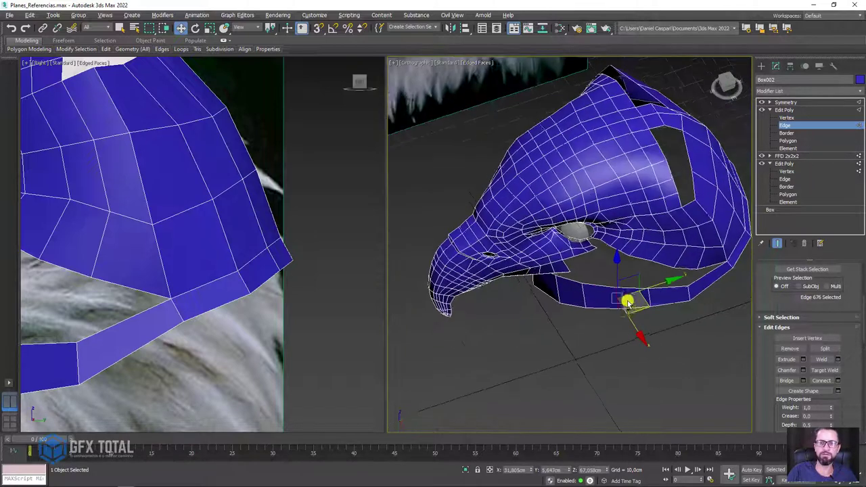
middle_click_drag(627, 303, 595, 291, "alt")
scroll(129, 286, "down", 5)
scroll(199, 277, "up", 2)
Bridge the open edge gaps below the eye with new polygons
scroll(226, 207, "up", 3)
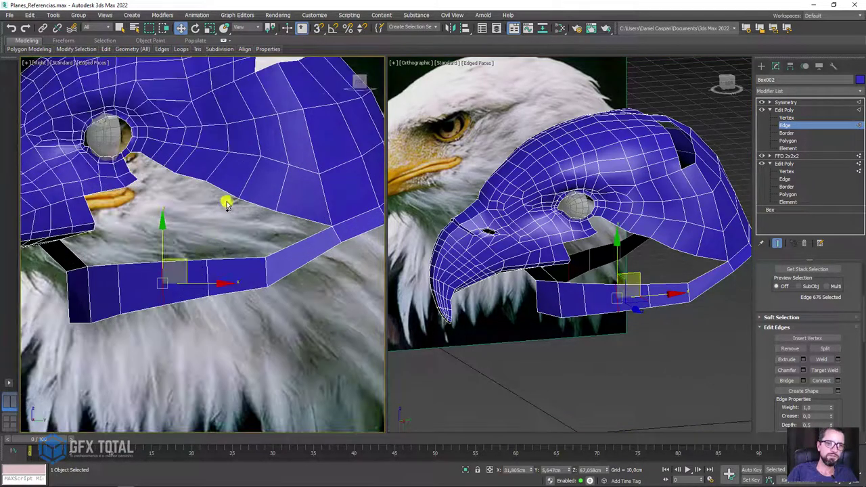
left_click(221, 195)
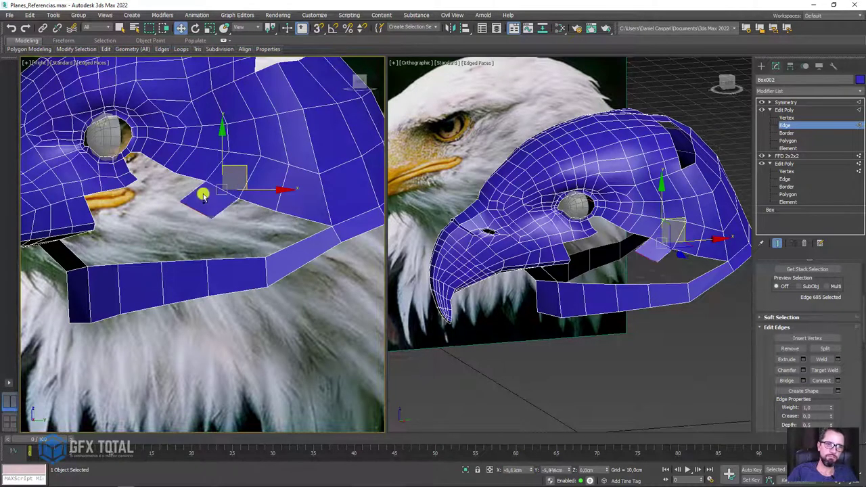
left_click(195, 199)
key("ctrl+z")
middle_click_drag(167, 178, 195, 208)
scroll(195, 207, "up", 3)
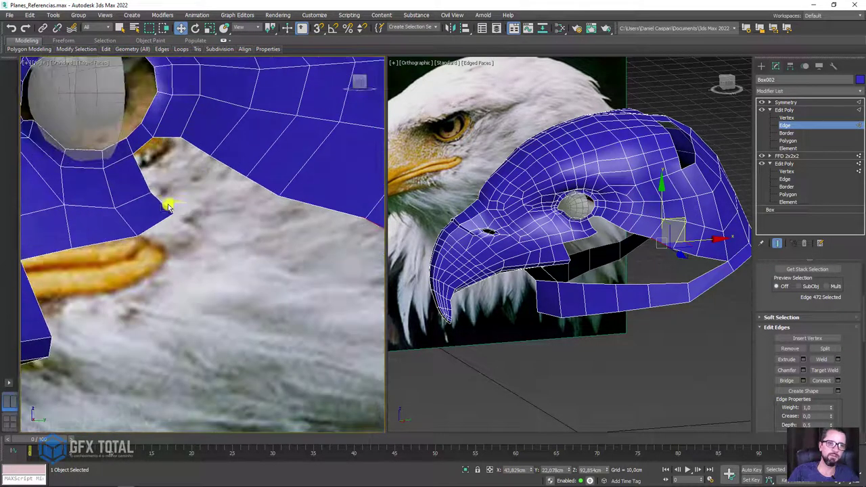
left_click(223, 172, "ctrl")
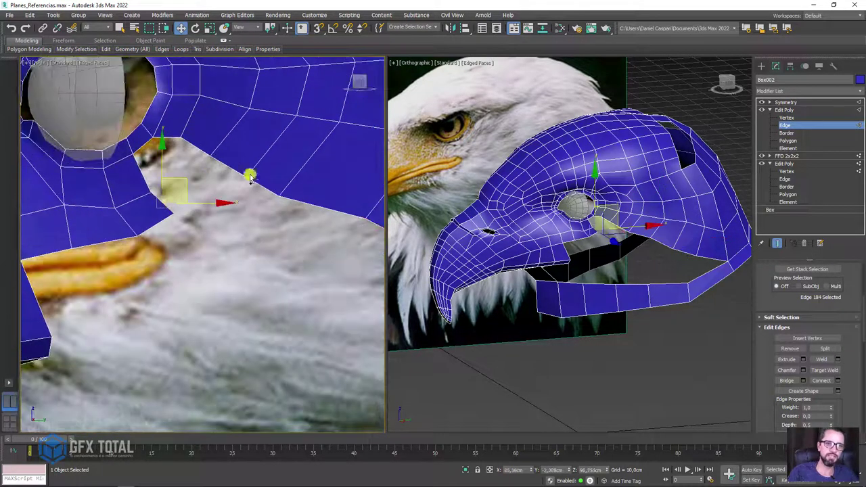
left_click(786, 380)
scroll(145, 145, "down", 3)
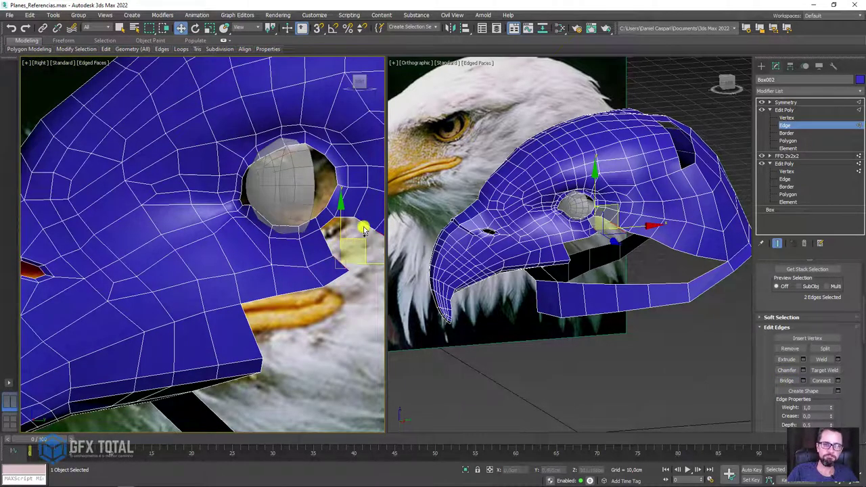
mouse_move(333, 257)
middle_mouse_down()
mouse_move(305, 248)
mouse_move(286, 209)
middle_mouse_up()
scroll(305, 247, "up", 2)
left_click(787, 380)
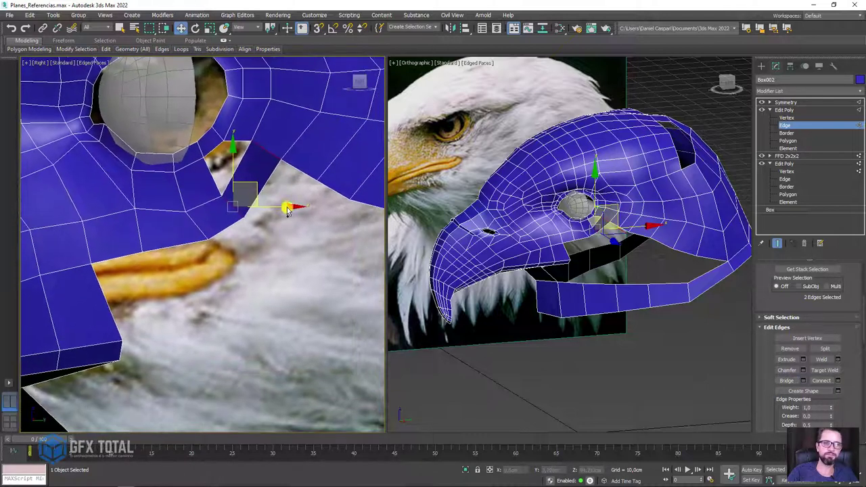
Shift-extrude a polygon down from the mouth-corner edge and bridge it across the gap
left_click(291, 170)
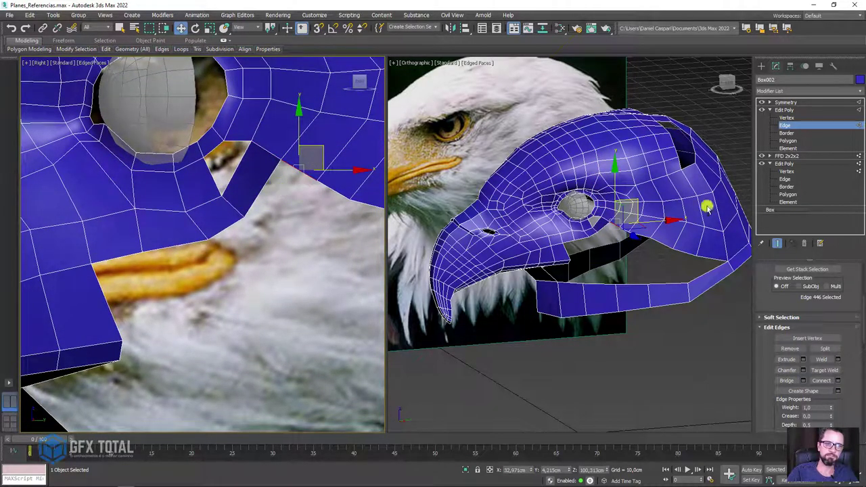
left_click(348, 174)
left_click_drag(347, 175, 306, 218, "shift")
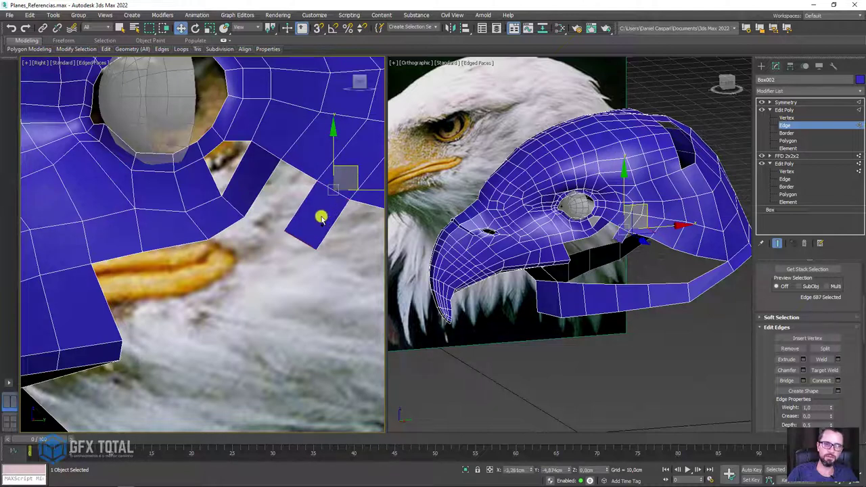
left_click(551, 218, "ctrl")
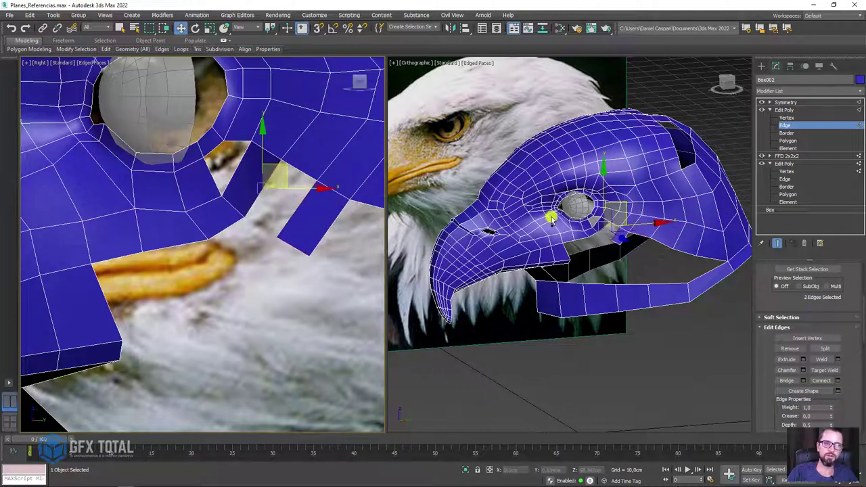
left_click(784, 380)
Reshape the new polygon's lower edge and extrude another strip from it
left_click(295, 252)
mouse_move(560, 261)
middle_mouse_down("alt")
mouse_move(612, 267)
mouse_move(628, 242)
middle_mouse_up("alt")
left_click_drag(646, 248, 598, 269)
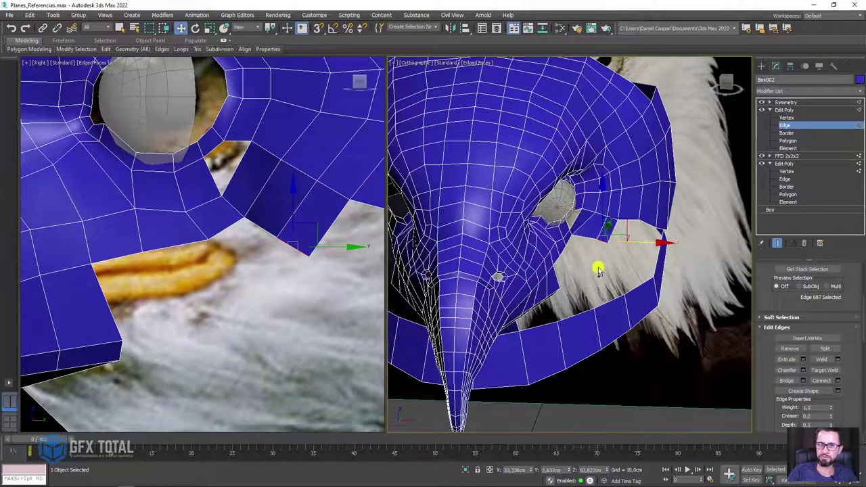
middle_click_drag(218, 247, 268, 225)
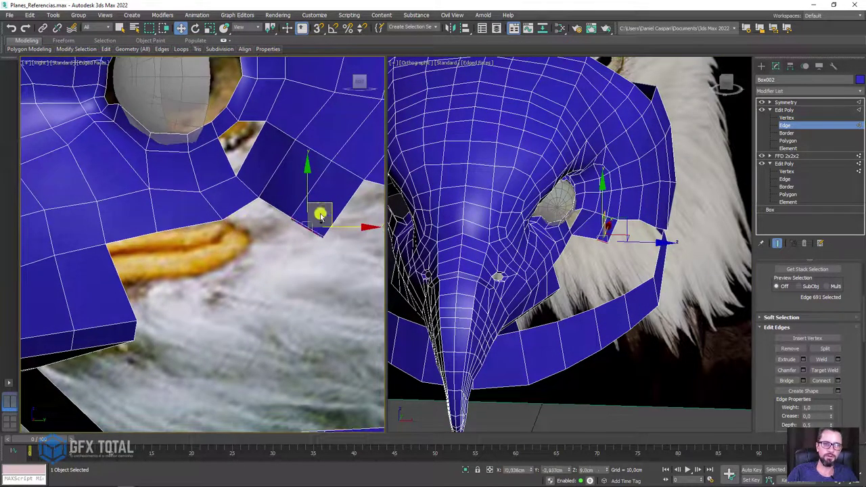
mouse_move(319, 212)
left_mouse_down("shift")
mouse_move(286, 245)
mouse_move(317, 238)
left_mouse_up("shift")
key("e")
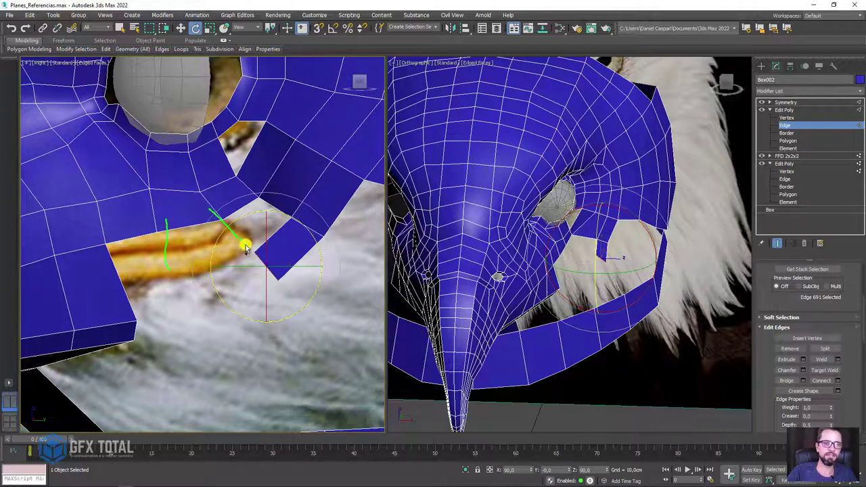
Extrude a further strip down-left from the flap and rotate its end downward
key("w")
mouse_move(290, 248)
left_mouse_down("shift")
mouse_move(205, 281)
mouse_move(209, 309)
mouse_move(212, 281)
left_mouse_up("shift")
scroll(221, 242, "down", 3)
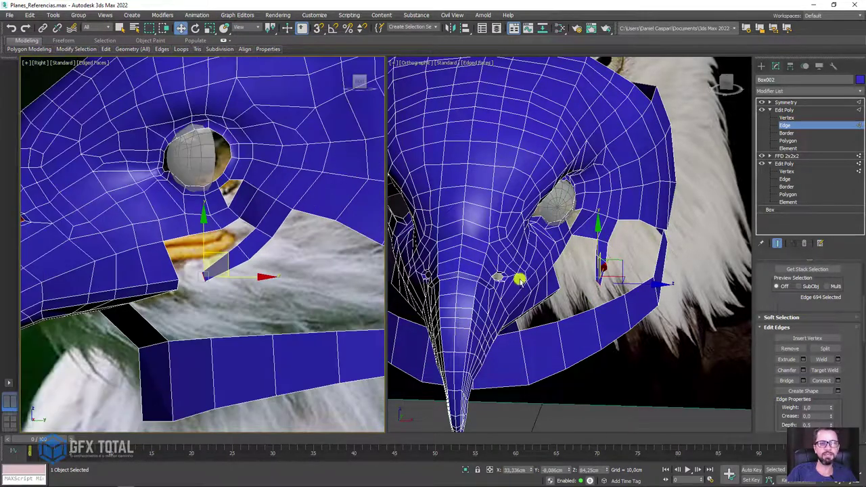
scroll(648, 292, "up", 3)
scroll(614, 277, "up", 3)
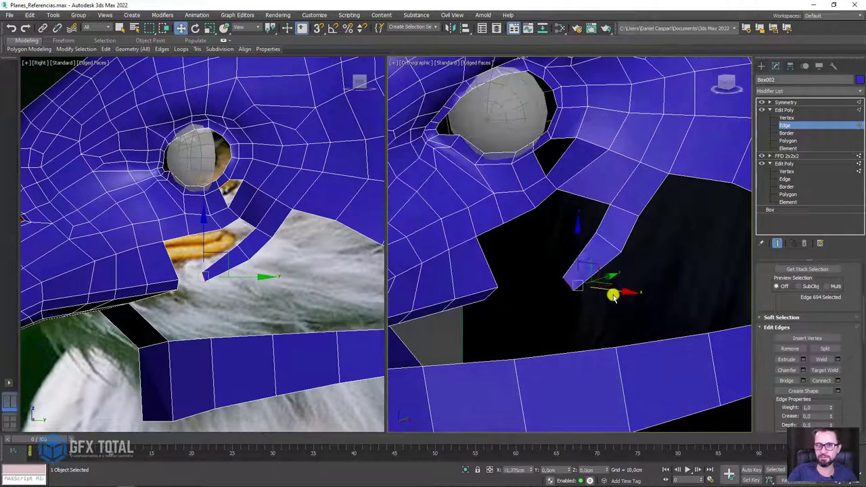
key("e")
left_click_drag(599, 261, 611, 282)
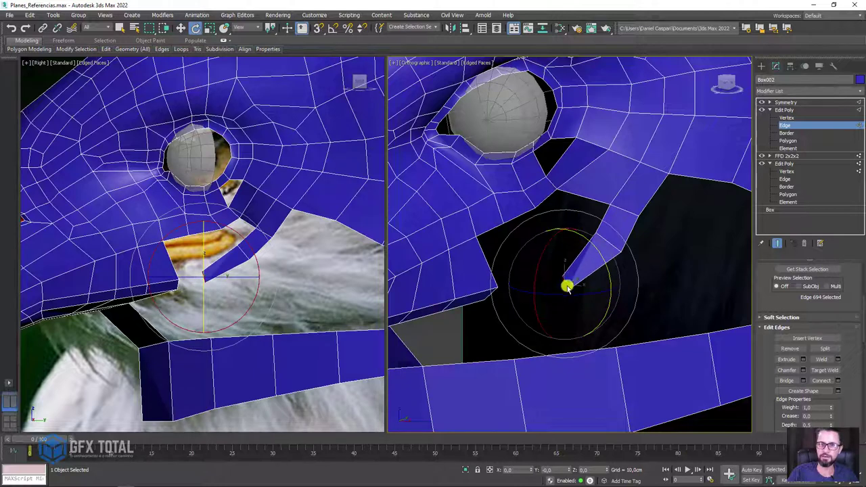
Bridge the strip to the mask and close the remaining gap with a face
left_click(496, 295, "ctrl")
left_click(784, 381)
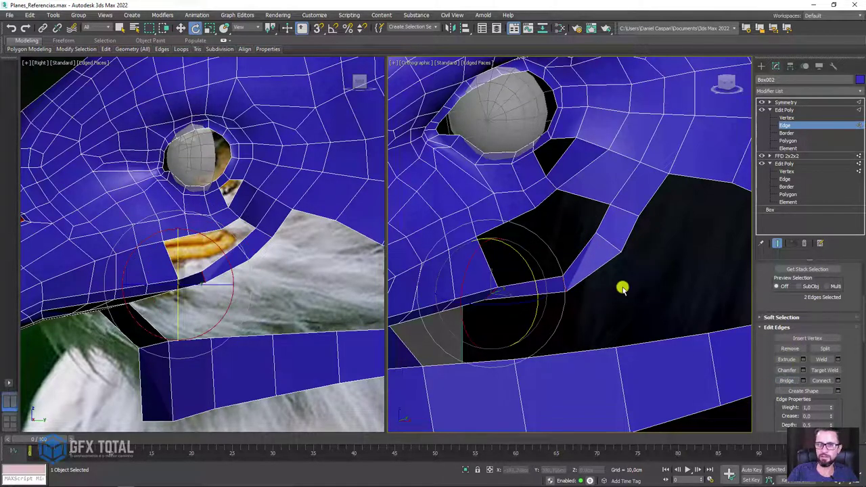
mouse_move(623, 286)
middle_mouse_down("alt")
mouse_move(572, 290)
mouse_move(581, 253)
middle_mouse_up("alt")
left_click(581, 254)
left_click(539, 217, "ctrl")
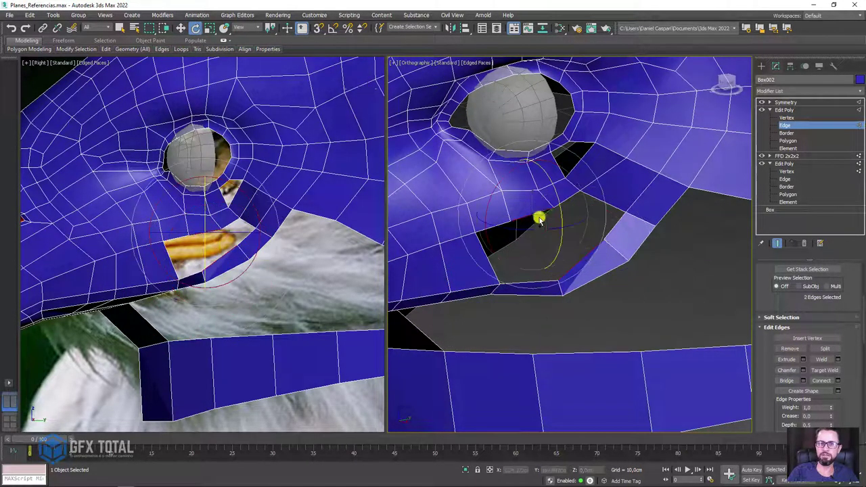
left_click(784, 380)
middle_click_drag(626, 245, 607, 233, "alt")
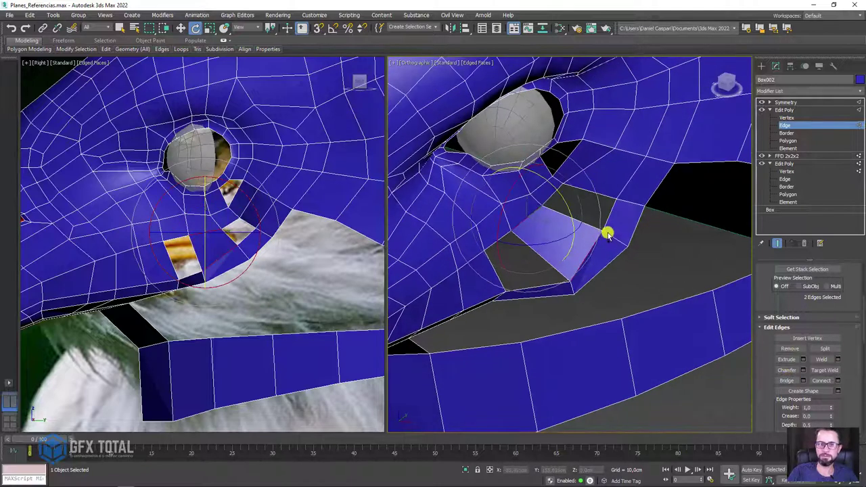
Cap the leftover hole's border with a new face, then return to Edge level
key("3")
left_click(561, 257)
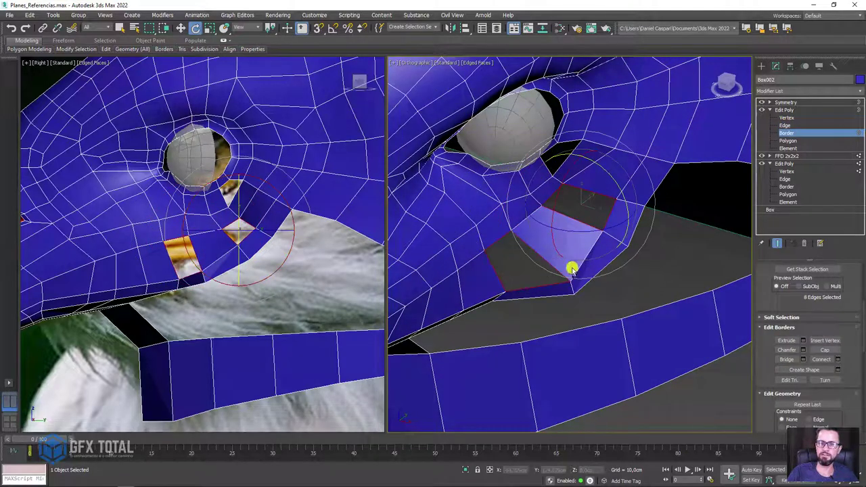
left_click(815, 349)
middle_click_drag(521, 238, 585, 290, "alt")
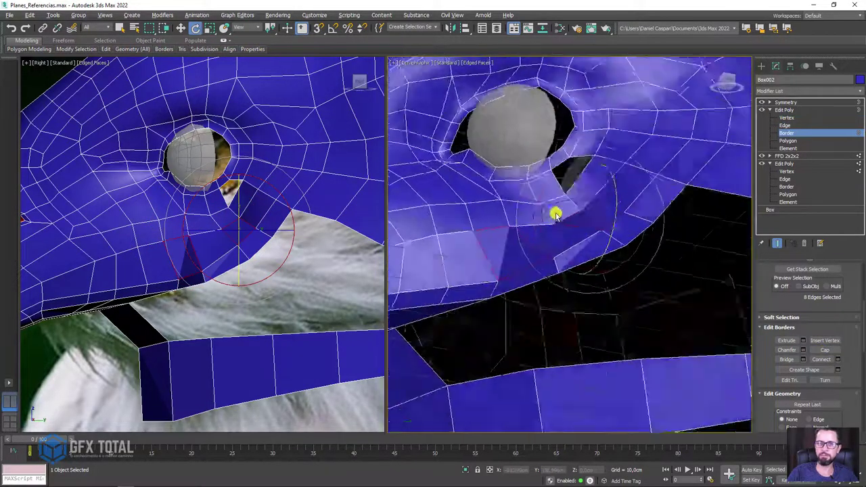
key("2")
key("w")
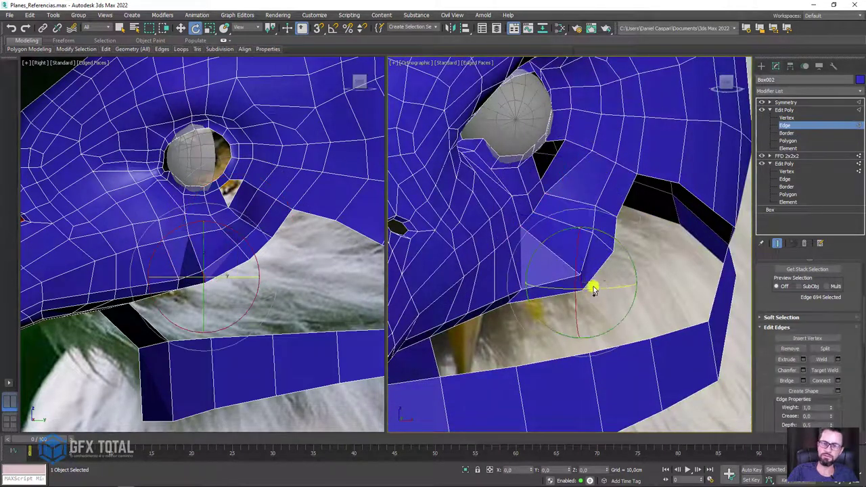
left_click(593, 286)
middle_click_drag(469, 269, 560, 271, "alt")
In front view, nudge the flap edge beside the gap behind the eye
key("f")
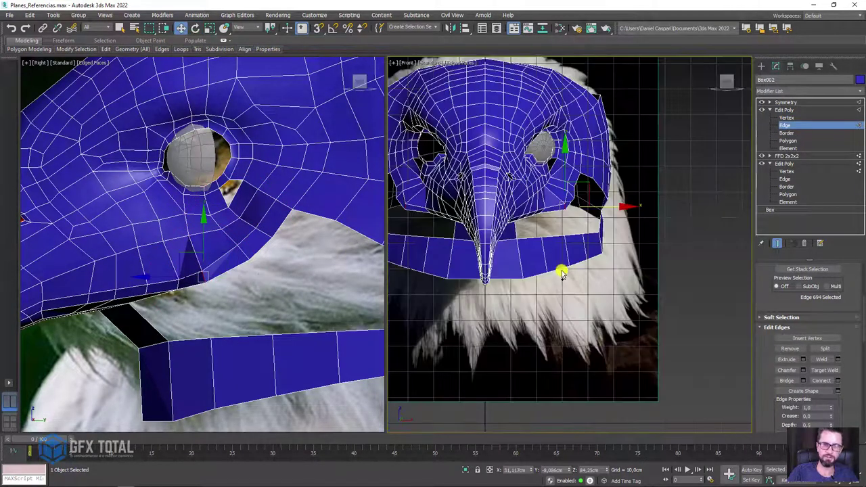
scroll(549, 215, "up", 5)
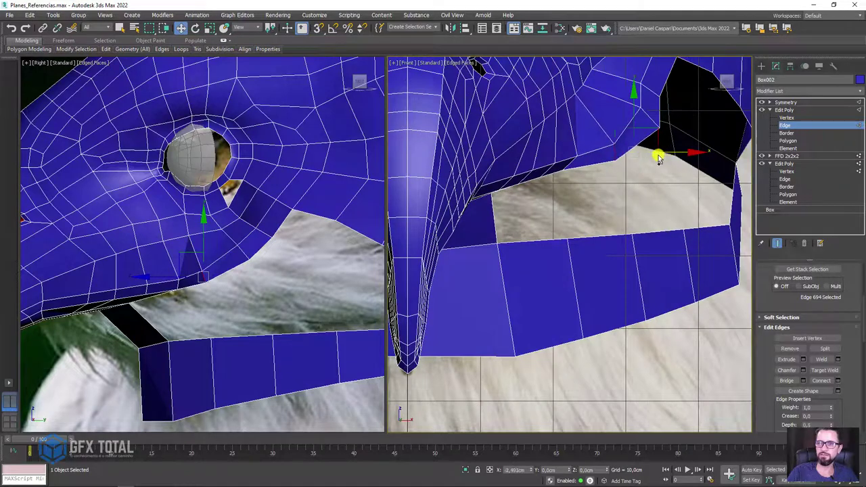
left_click(653, 123)
key("e")
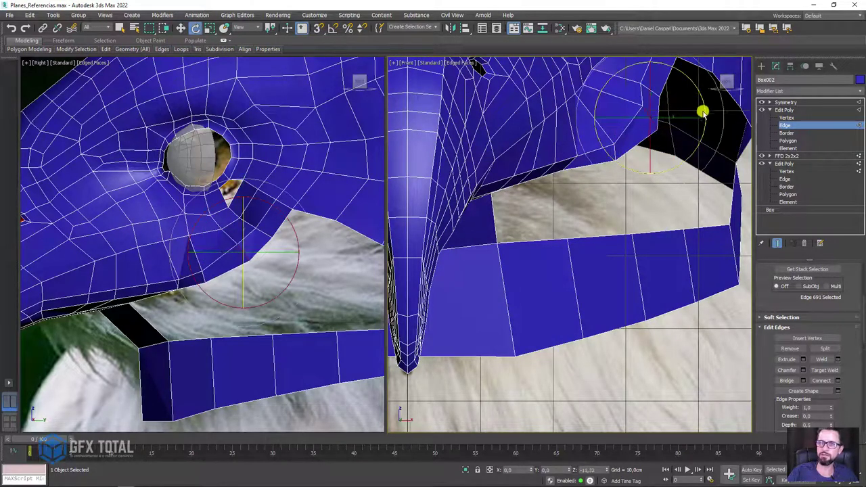
key("w")
left_click(663, 103)
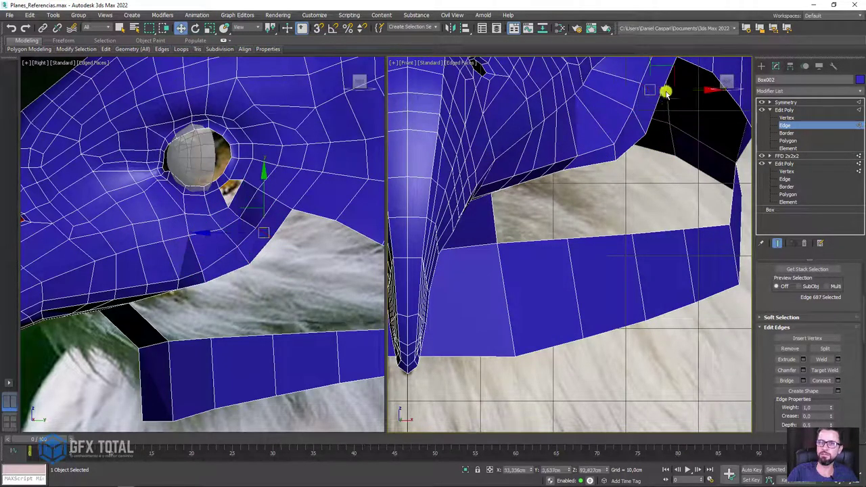
middle_click_drag(664, 95, 637, 219)
left_click_drag(636, 205, 627, 184)
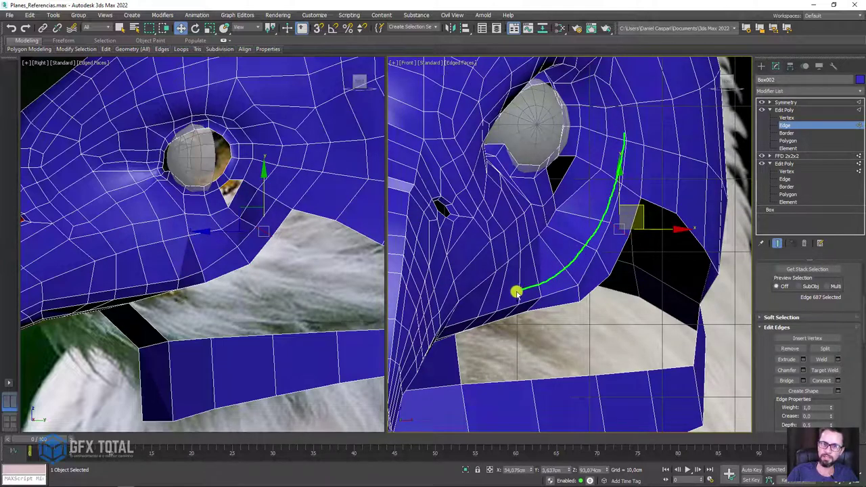
Move and rotate the two mouth-corner edges, then orbit to view the whole head
left_click(584, 294)
left_click_drag(595, 282, 595, 270)
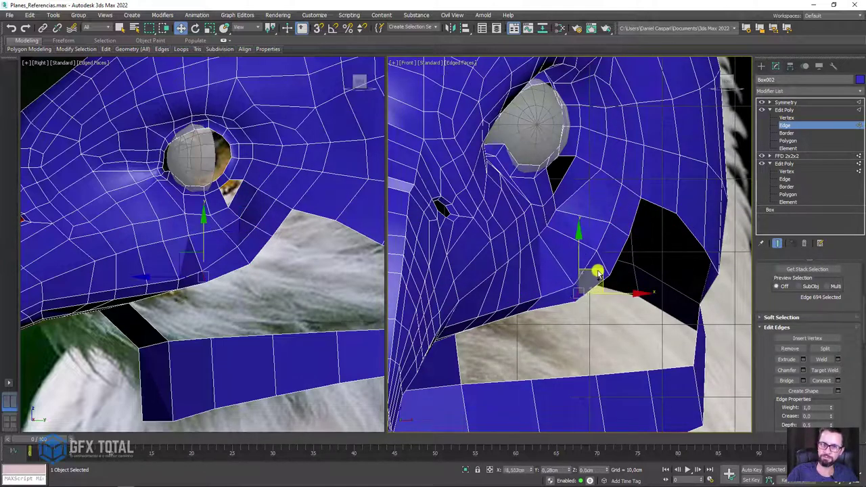
left_click(602, 259)
key("e")
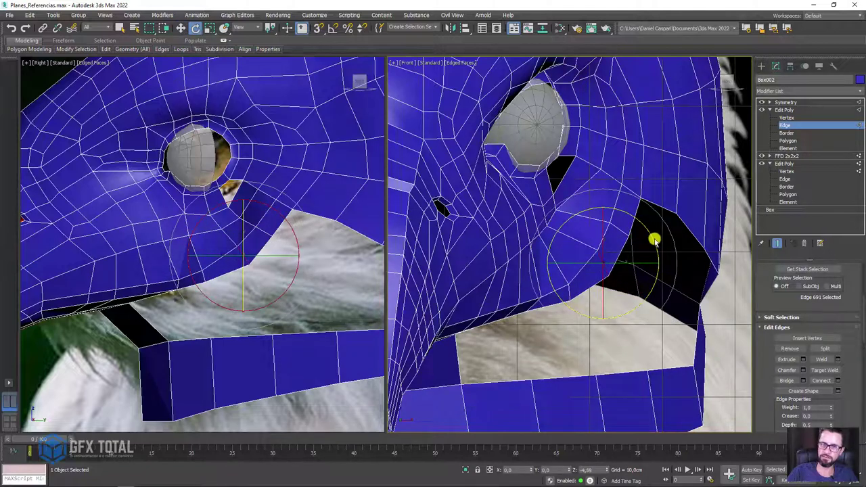
key("w")
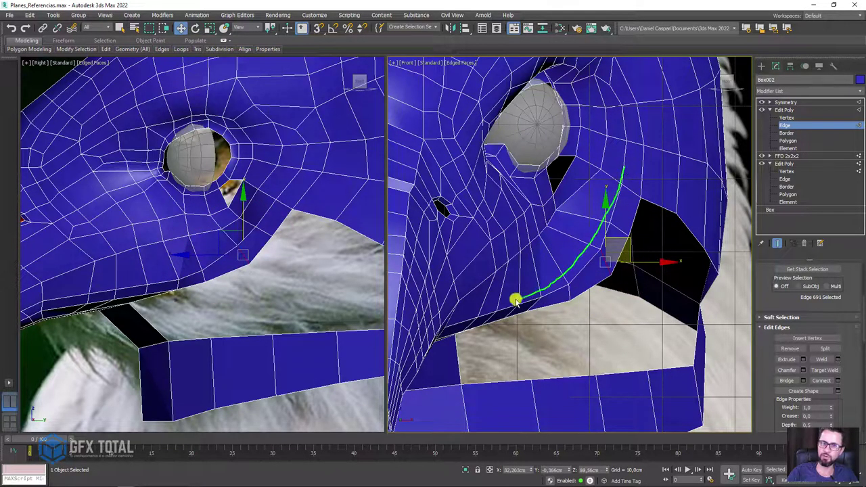
scroll(564, 282, "down", 3)
scroll(583, 305, "down", 4)
mouse_move(584, 305)
middle_mouse_down("alt")
mouse_move(498, 291)
mouse_move(523, 284)
middle_mouse_up("alt")
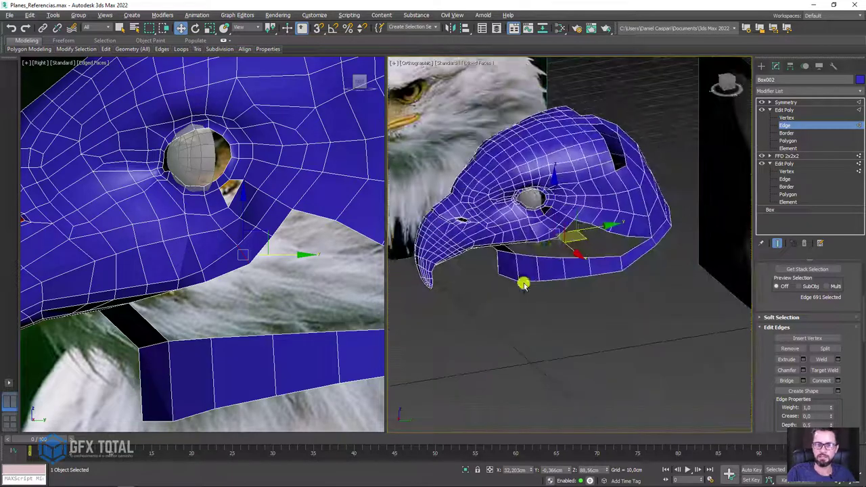
scroll(546, 247, "up", 5)
Bridge the neck strip's top edge to the head and inspect the new face's vertices
left_click(571, 274, "ctrl")
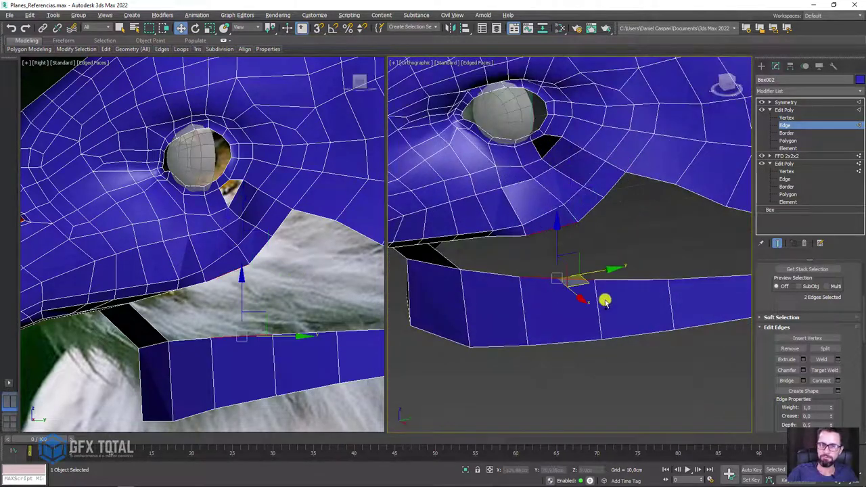
middle_click_drag(604, 302, 677, 311, "alt")
left_click(786, 380)
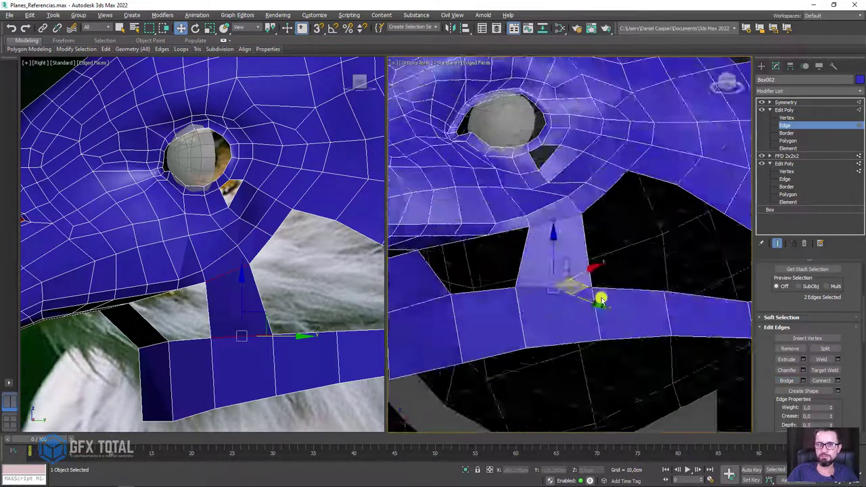
middle_click_drag(599, 298, 622, 284, "alt")
left_click(786, 118)
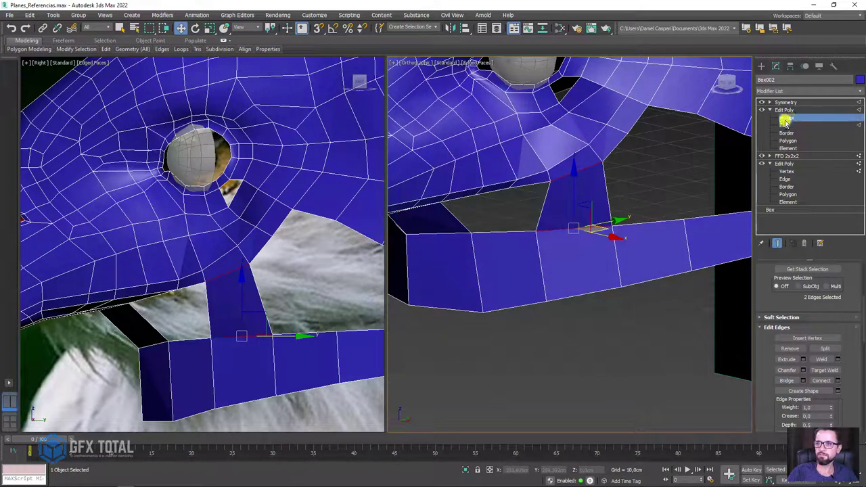
left_click(537, 239)
mouse_move(537, 240)
middle_mouse_down("alt")
mouse_move(617, 233)
mouse_move(562, 242)
mouse_move(554, 201)
middle_mouse_up("alt")
scroll(608, 237, "up", 5)
mouse_move(521, 233)
middle_mouse_down("alt")
mouse_move(525, 212)
mouse_move(510, 247)
middle_mouse_up("alt")
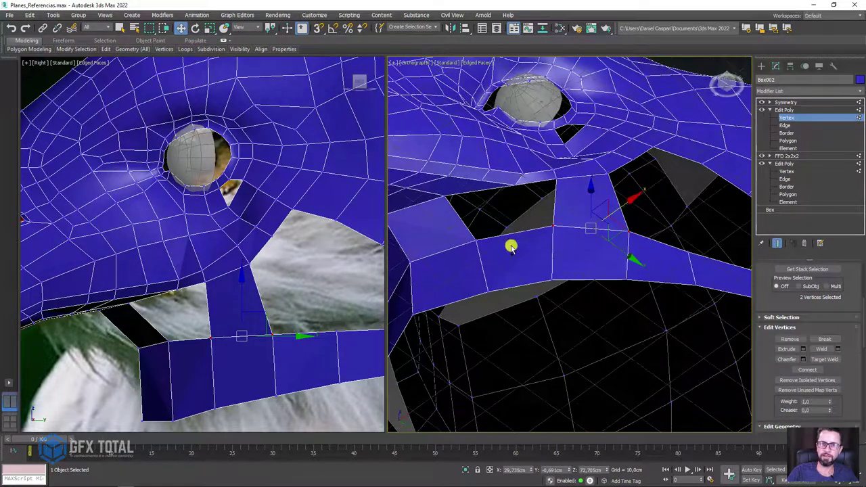
Extrude a face upward from the adjacent edge and bridge the remaining hole closed
key("2")
left_click(512, 244)
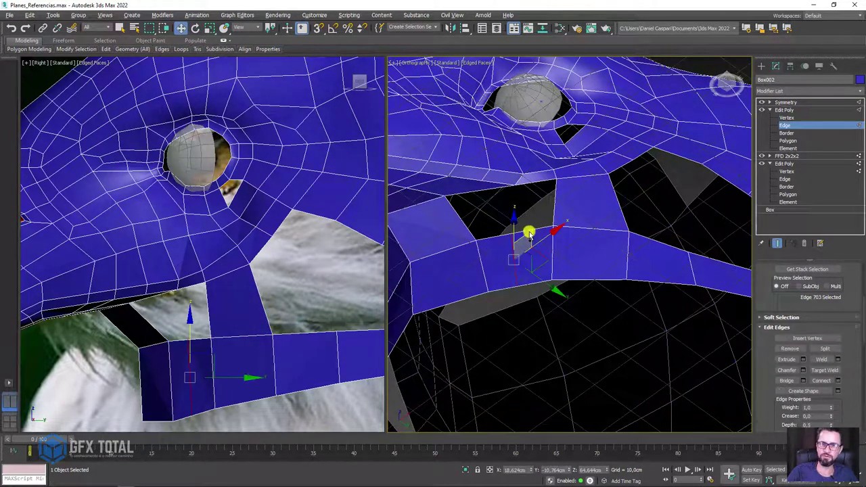
left_click_drag(528, 232, 550, 194, "shift")
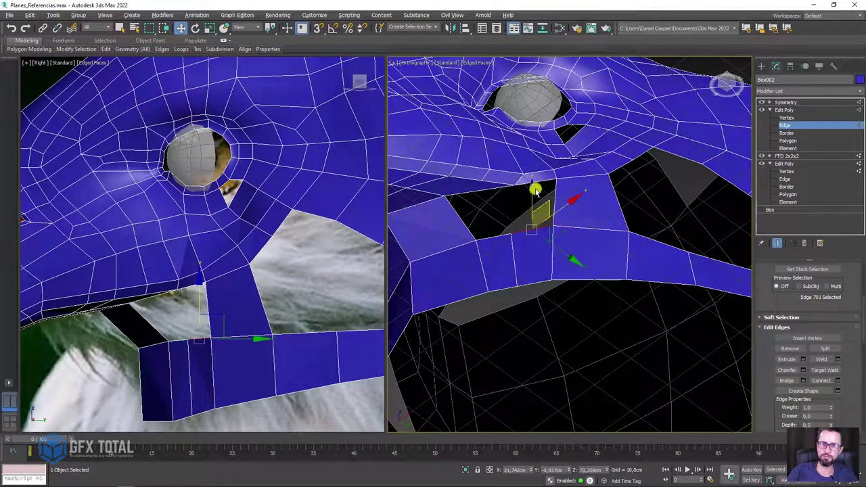
left_click(781, 380)
left_click(493, 237)
left_click(474, 193)
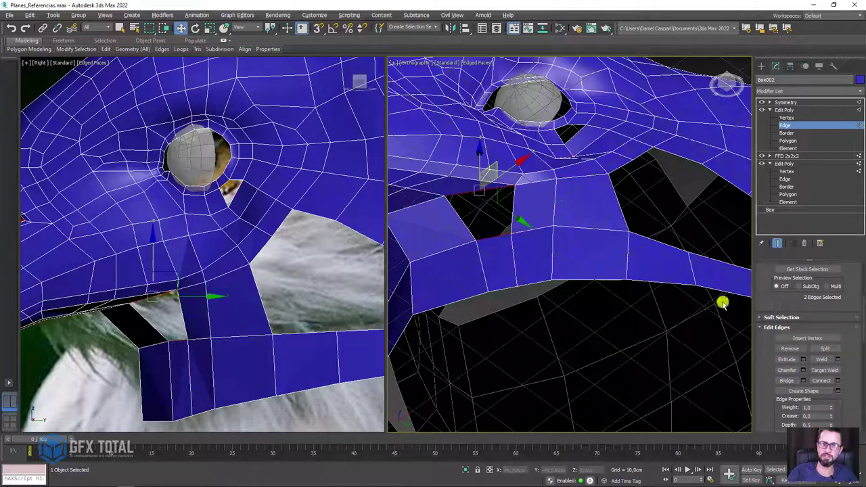
left_click(792, 382)
middle_click_drag(478, 247, 725, 177, "alt")
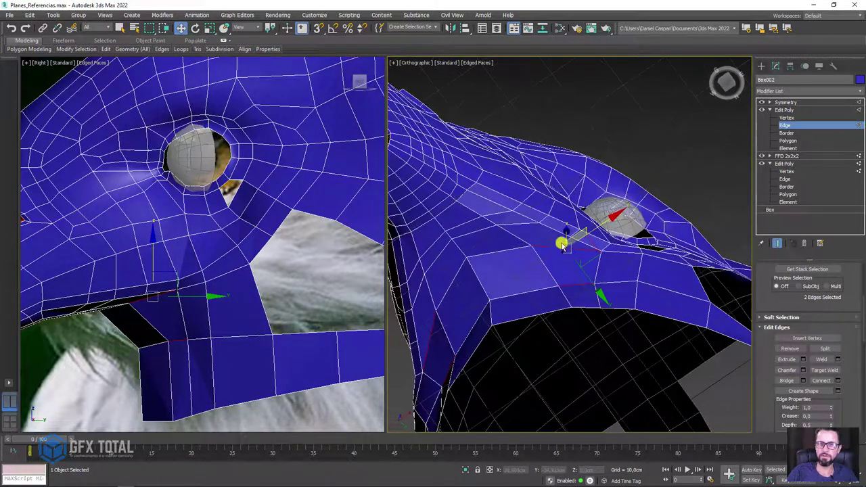
left_click(786, 118)
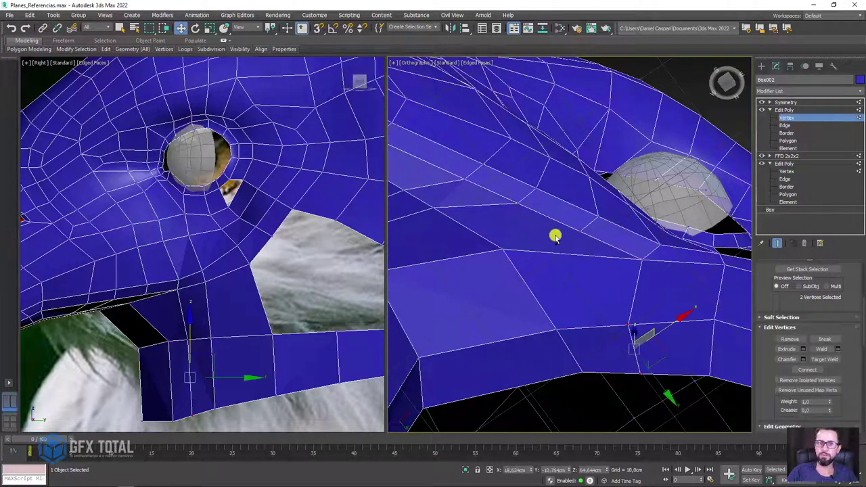
Move the two joint-corner vertices to reshape where the strip meets the head
middle_click_drag(555, 234, 647, 182, "alt")
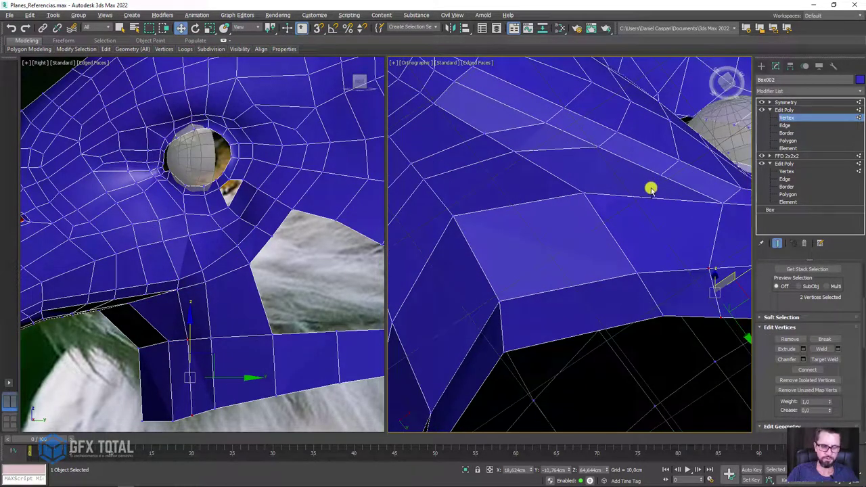
key("q")
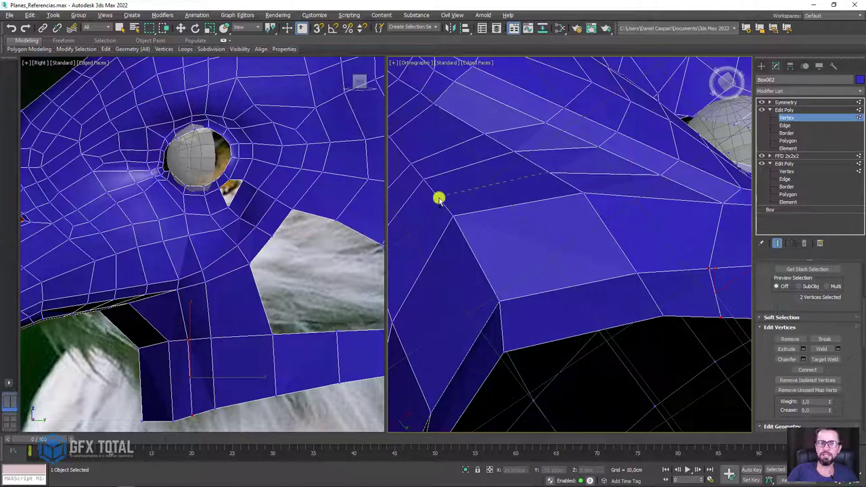
middle_click_drag(485, 199, 547, 193, "alt")
left_click(547, 191)
key("w")
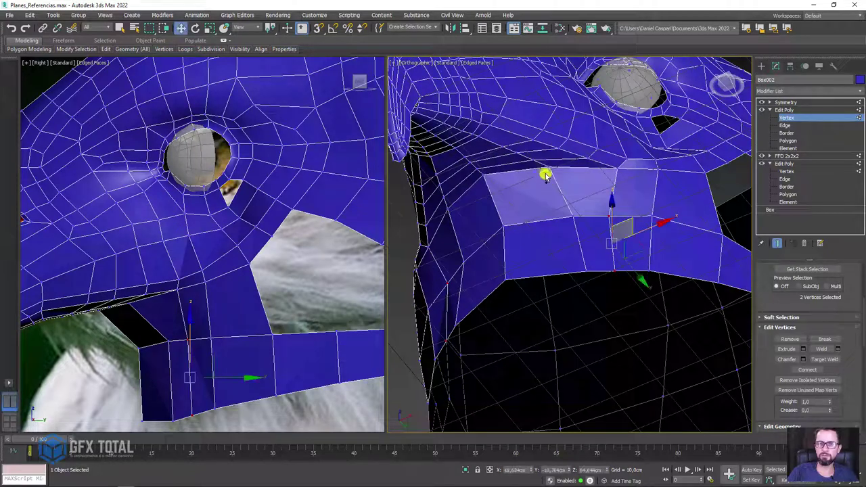
left_click(518, 168, "ctrl")
scroll(531, 155, "up", 2)
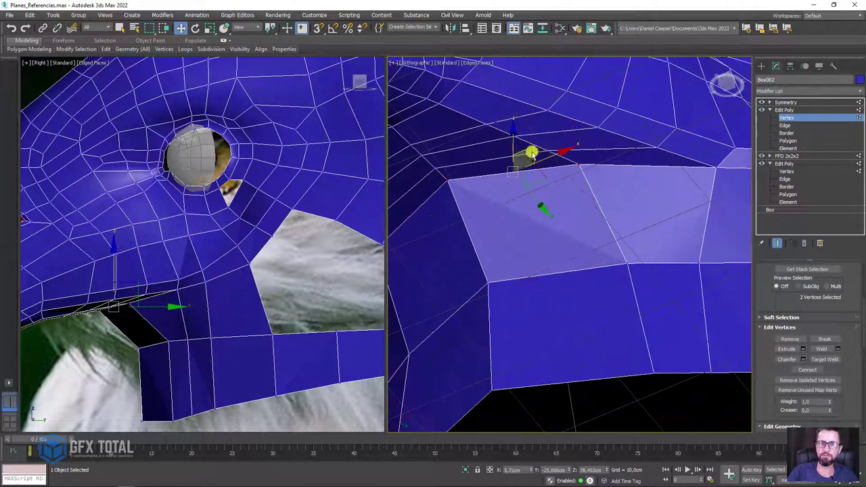
mouse_move(514, 140)
left_mouse_down()
mouse_move(571, 214)
mouse_move(583, 220)
mouse_move(608, 201)
left_mouse_up()
mouse_move(609, 201)
middle_mouse_down("alt")
mouse_move(585, 223)
mouse_move(589, 185)
middle_mouse_up("alt")
left_click(589, 185)
left_click_drag(602, 170, 606, 150)
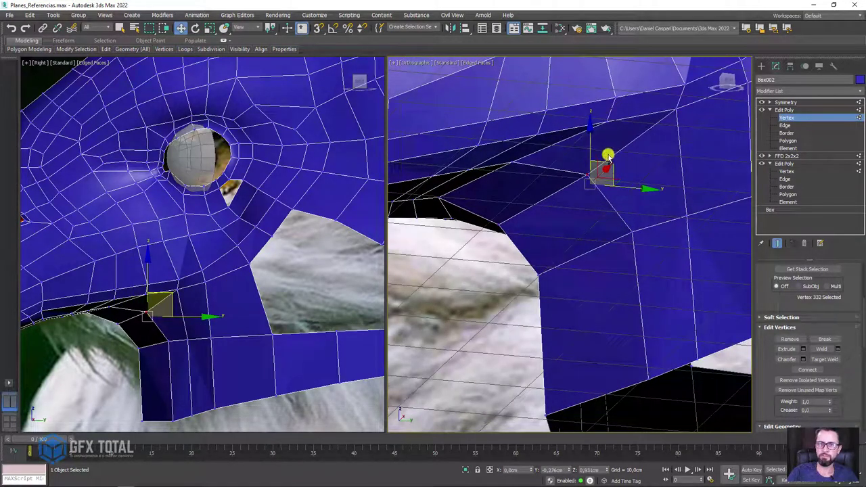
Nudge a neighbouring joint vertex into place, undoing a move that opened a hole
left_click(440, 196)
left_click_drag(464, 184, 488, 191)
mouse_move(488, 191)
middle_mouse_down("alt")
mouse_move(508, 205)
mouse_move(589, 226)
mouse_move(597, 189)
mouse_move(553, 225)
middle_mouse_up("alt")
left_click_drag(553, 225, 631, 199)
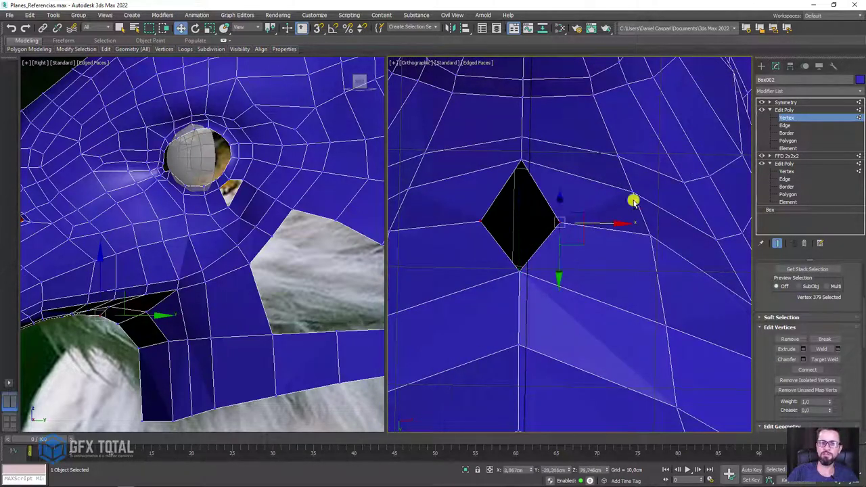
key("ctrl+z")
Select and check vertices on the underside, below the eye and near the jaw
left_click(524, 164)
middle_click_drag(526, 169, 552, 163, "alt")
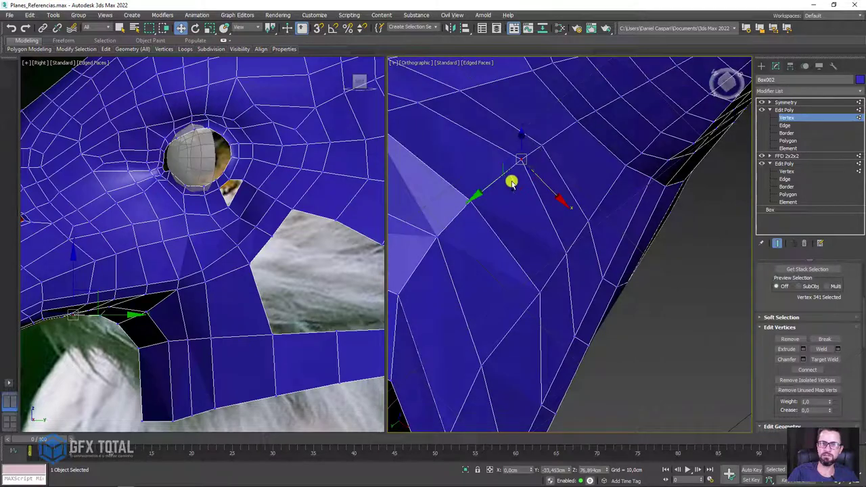
mouse_move(476, 205)
middle_mouse_down("alt")
mouse_move(521, 183)
mouse_move(537, 156)
middle_mouse_up("alt")
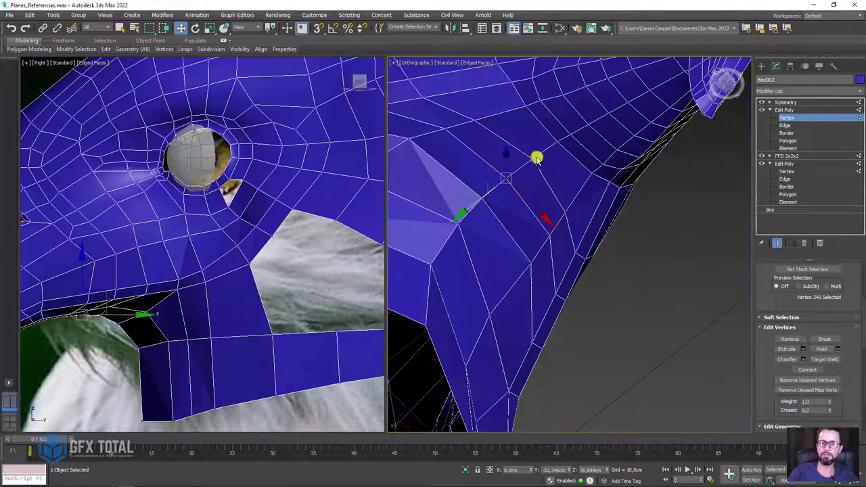
left_click(537, 157)
mouse_move(482, 129)
middle_mouse_down("alt")
mouse_move(593, 246)
mouse_move(562, 246)
mouse_move(558, 209)
mouse_move(507, 197)
middle_mouse_up("alt")
left_click(647, 278)
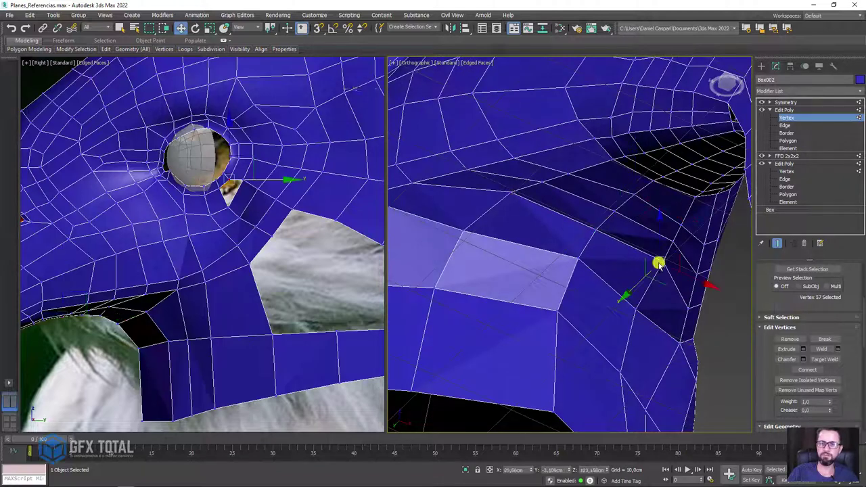
mouse_move(657, 261)
middle_mouse_down("alt")
mouse_move(552, 286)
mouse_move(554, 151)
mouse_move(576, 225)
middle_mouse_up("alt")
scroll(575, 226, "up", 3)
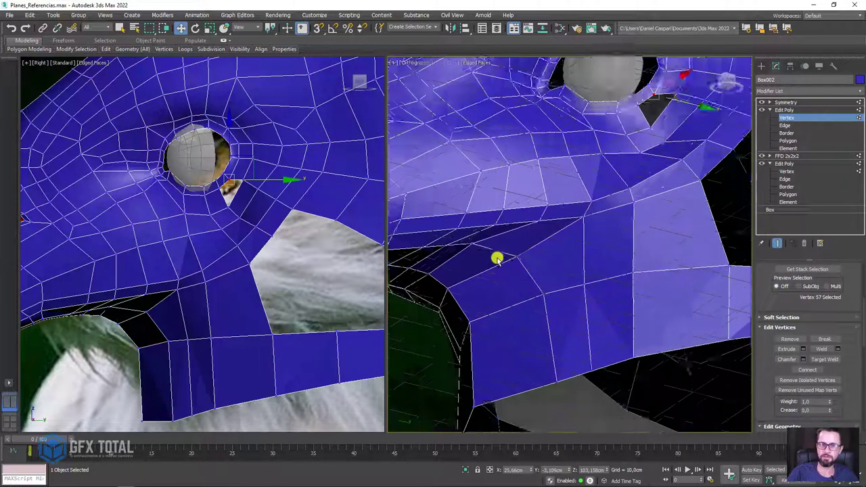
scroll(496, 255, "up", 3)
left_click(443, 229)
mouse_move(462, 211)
middle_mouse_down("alt")
mouse_move(458, 219)
mouse_move(549, 233)
mouse_move(514, 354)
mouse_move(554, 271)
middle_mouse_up("alt")
scroll(549, 234, "down", 3)
Move the neck strip's lower corner vertices into place, then orbit to a side view
left_click(536, 298)
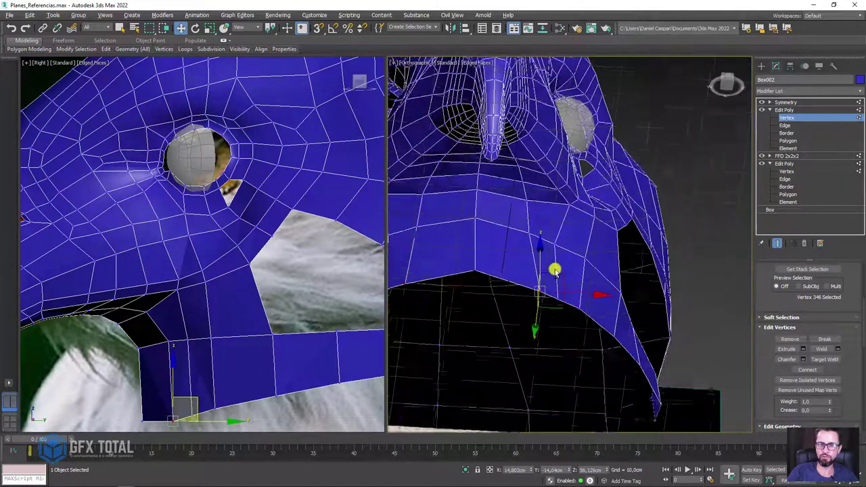
left_click(528, 235)
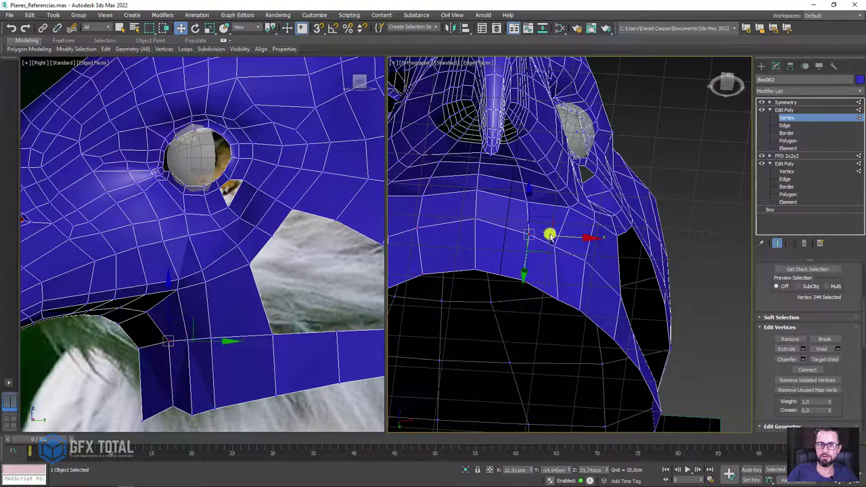
scroll(210, 284, "up", 2)
mouse_move(206, 306)
left_mouse_down()
mouse_move(174, 308)
mouse_move(208, 282)
left_mouse_up()
left_click(228, 309)
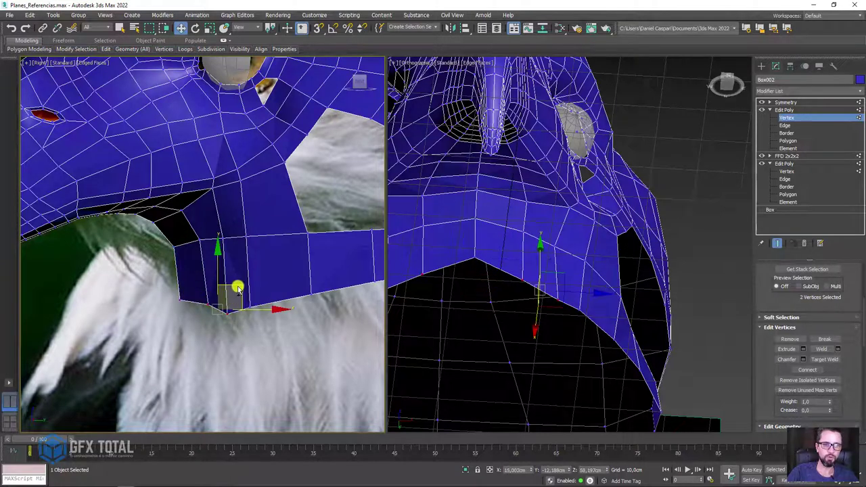
left_click(232, 311)
left_click(231, 310)
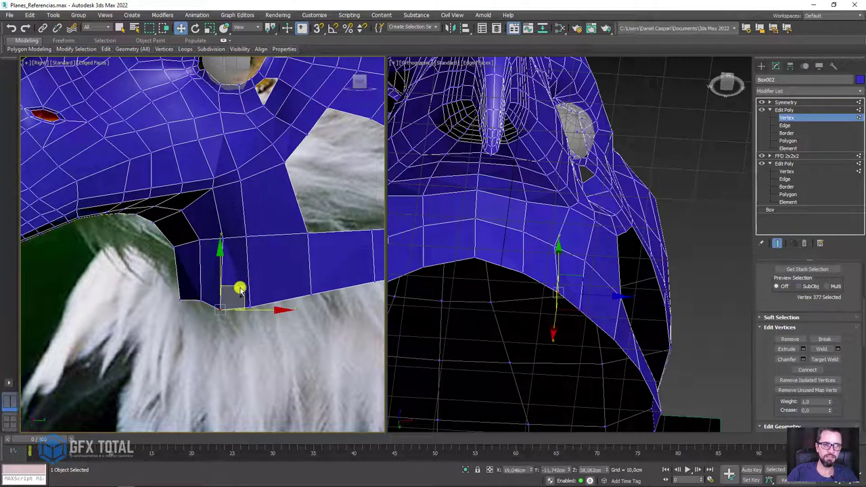
scroll(304, 245, "down", 2)
scroll(304, 246, "down", 2)
mouse_move(634, 271)
middle_mouse_down("alt")
mouse_move(628, 304)
mouse_move(483, 342)
mouse_move(601, 278)
mouse_move(547, 169)
middle_mouse_up("alt")
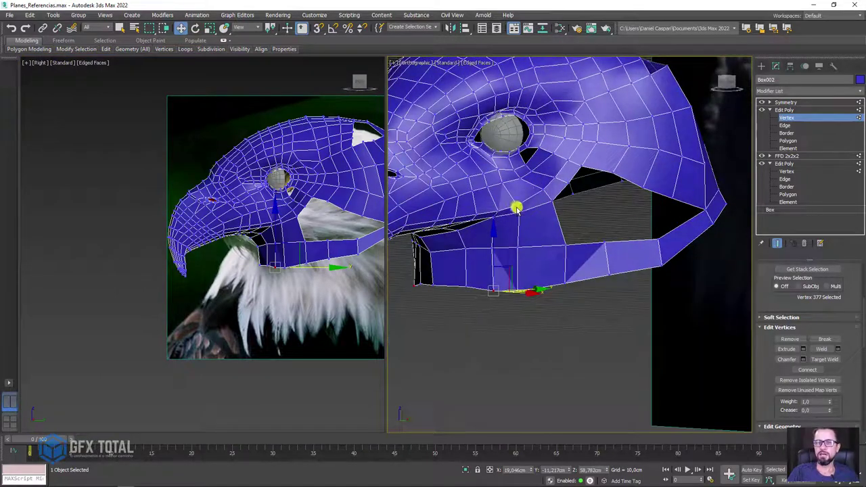
Bridge the mouth gap between its upper and lower edges
left_click(789, 126)
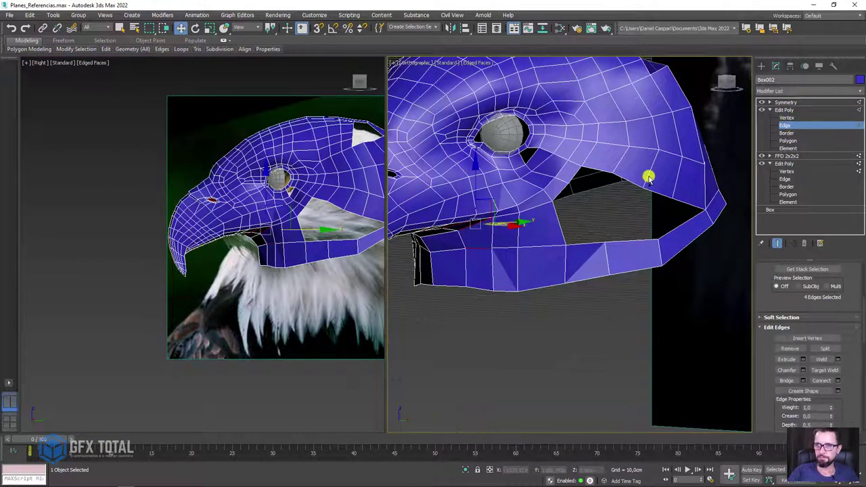
scroll(635, 182, "up", 2)
left_click(632, 183)
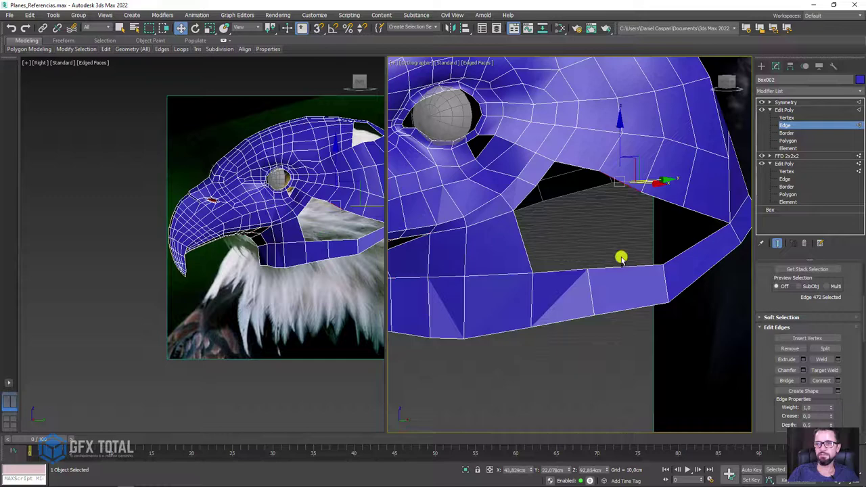
left_click(652, 271, "ctrl")
left_click(785, 381)
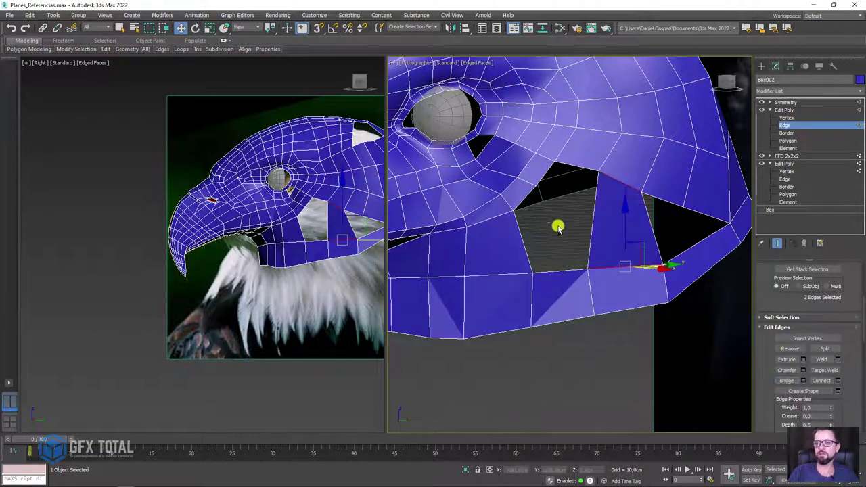
left_click(633, 227)
middle_click_drag(628, 241, 661, 218, "alt")
Bridge the next hole in the lower head between its left and right edges
left_click(621, 343)
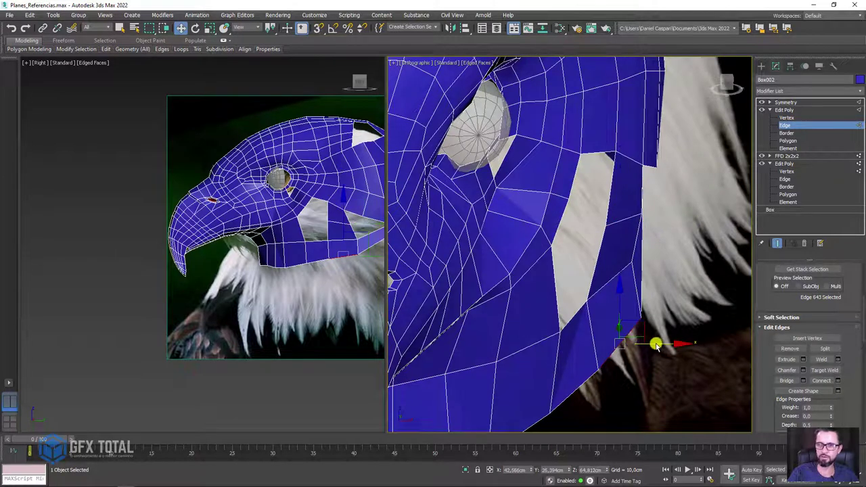
scroll(656, 345, "up", 3)
scroll(643, 349, "up", 4)
middle_click_drag(460, 205, 512, 263, "alt")
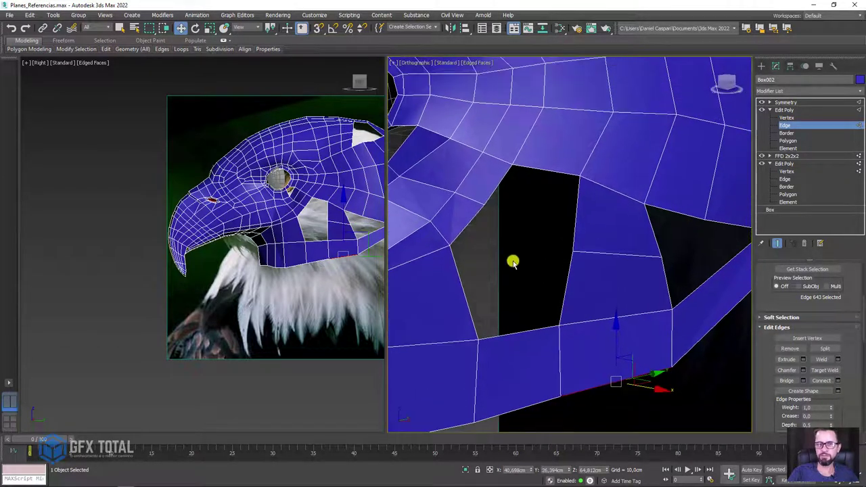
left_click(504, 184)
left_click(577, 223, "ctrl")
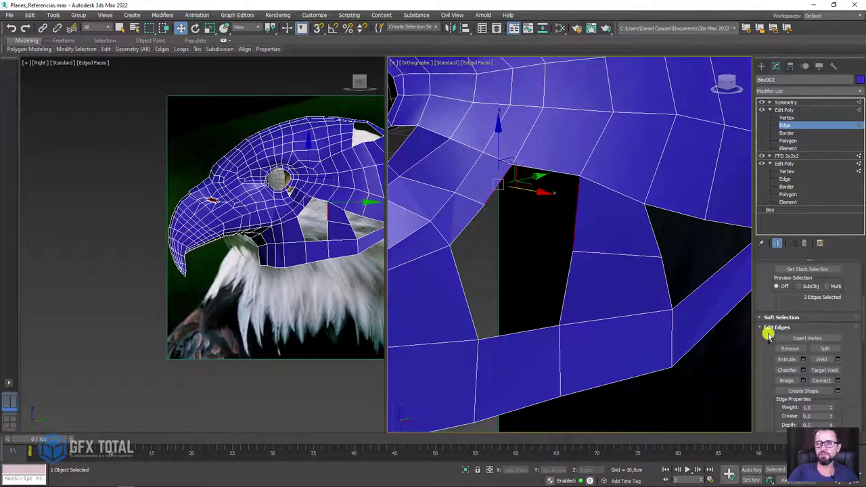
left_click(786, 380)
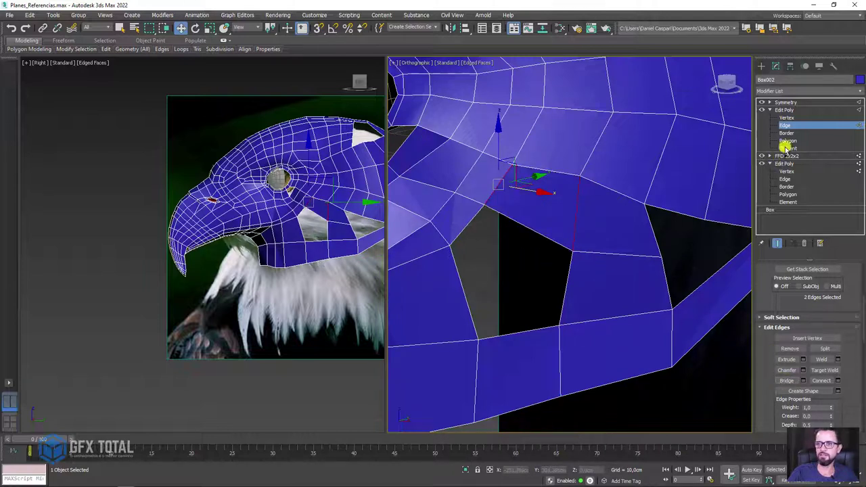
Cap the front and right-hand border holes with new polygons
left_click(786, 133)
left_click(553, 244)
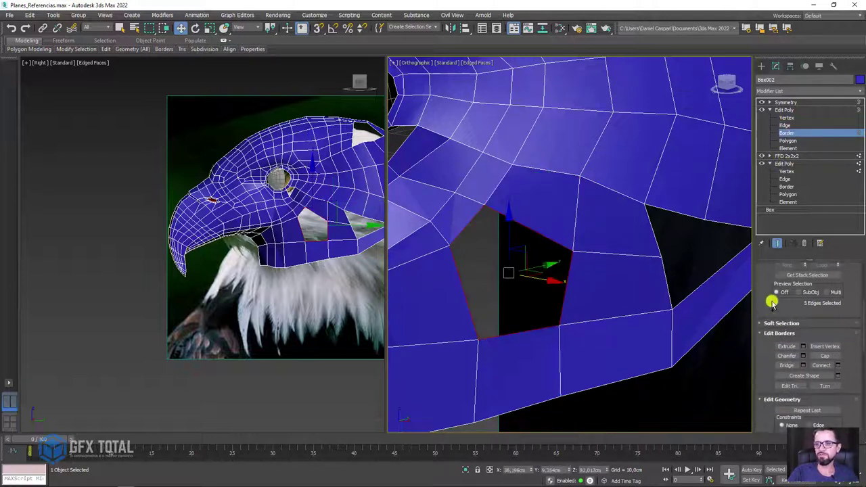
left_click(824, 348)
left_click(711, 260)
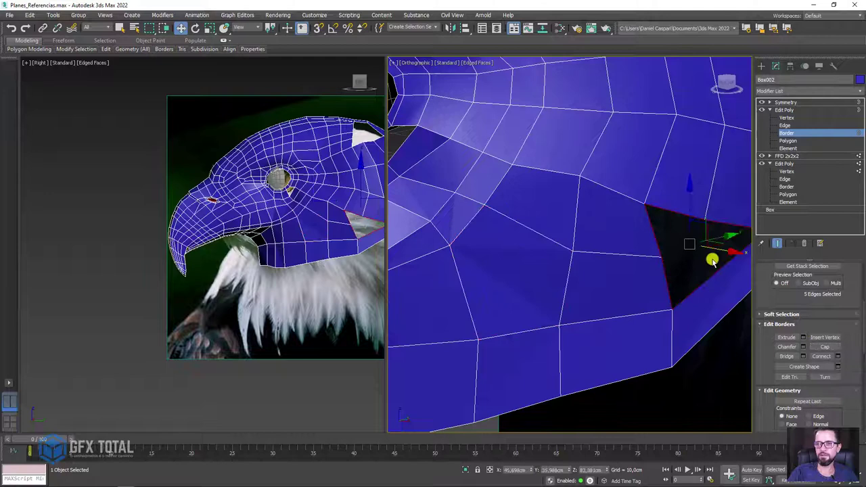
left_click(822, 346)
middle_click_drag(656, 271, 719, 167, "alt")
Move a vertex on the side of the head to even out the faces
left_click(795, 119)
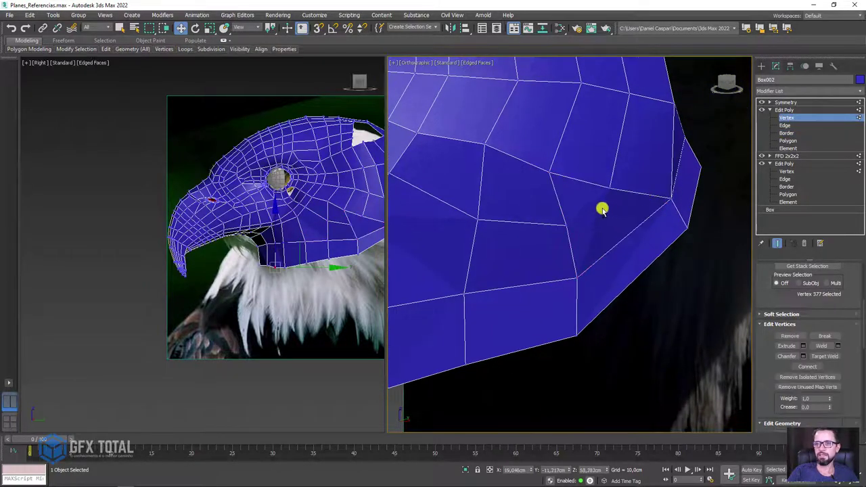
scroll(601, 207, "down", 3)
scroll(607, 211, "up", 3)
scroll(607, 213, "up", 2)
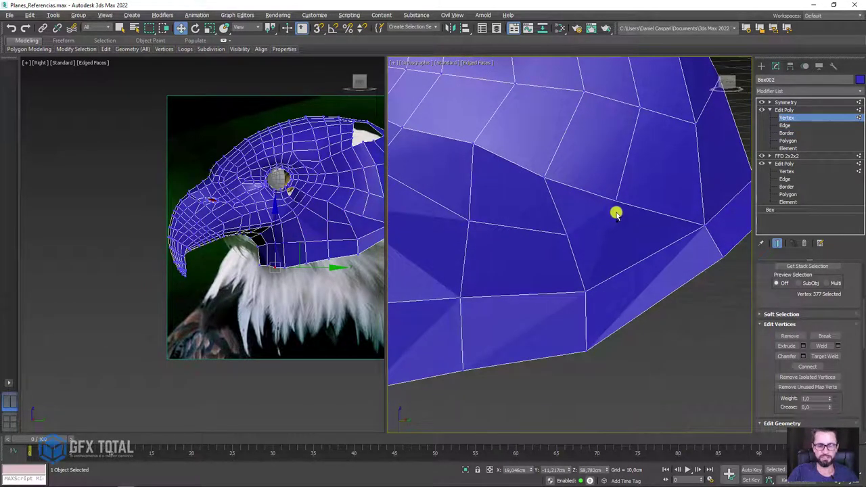
key("q")
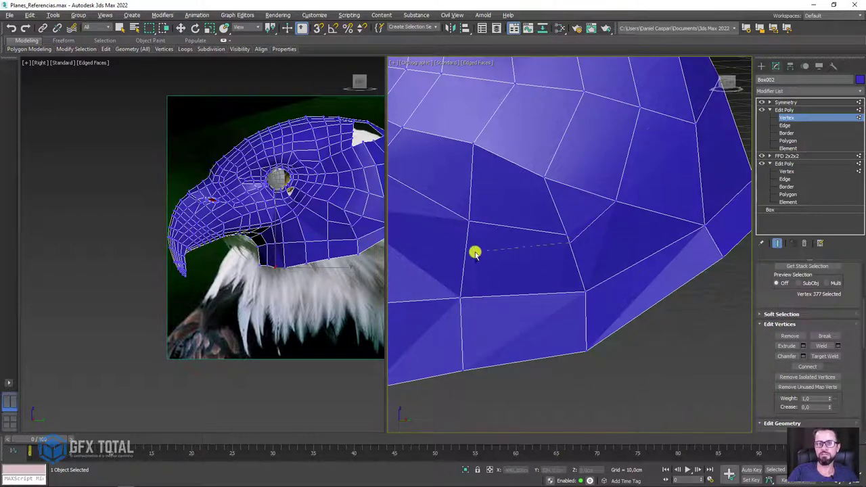
scroll(592, 235, "down", 2)
scroll(659, 234, "up", 2)
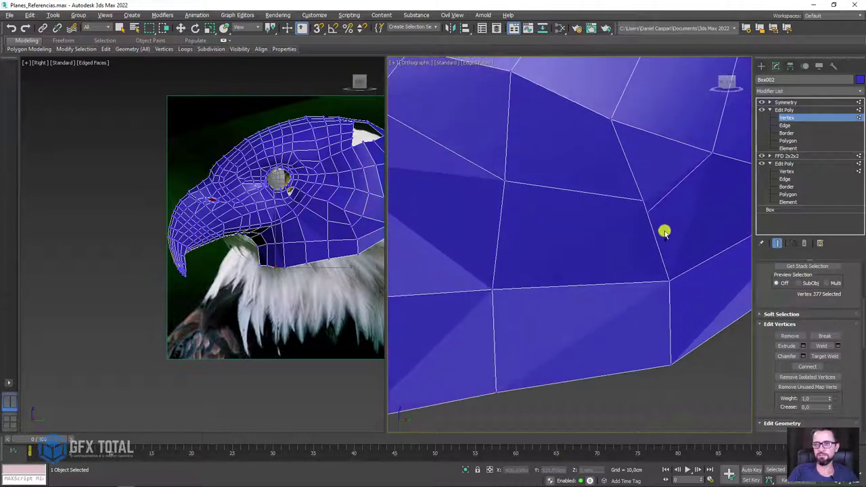
scroll(675, 205, "down", 2)
left_click(662, 204)
key("w")
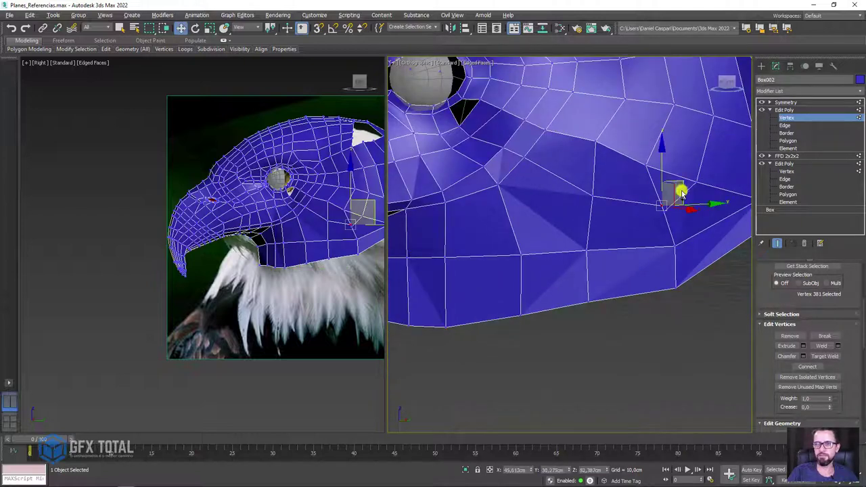
left_click_drag(662, 170, 666, 211)
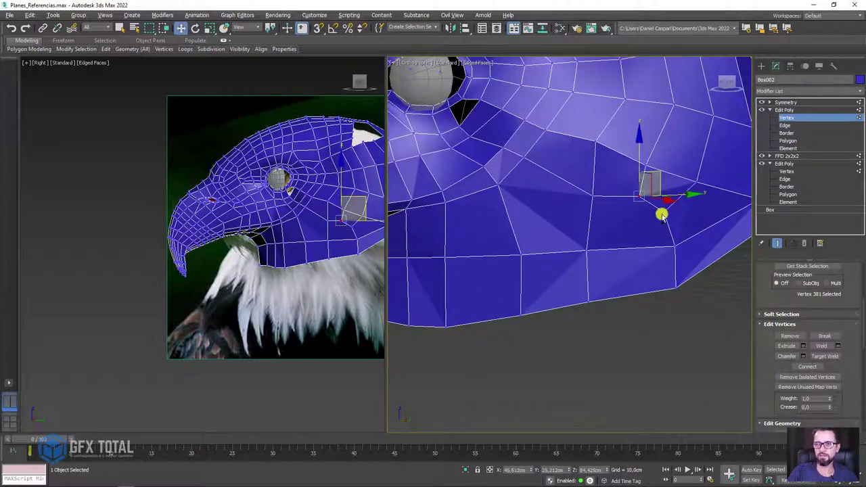
Cut a new edge from below the eye down to the head's bottom border
key("q")
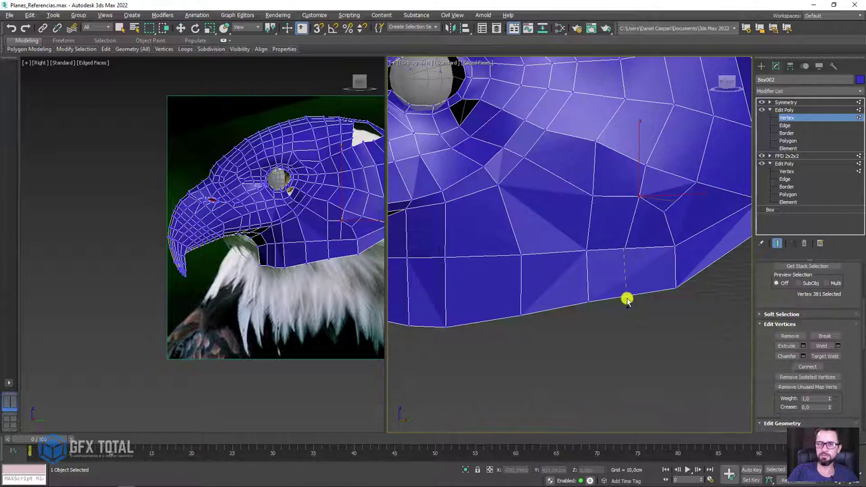
key("w")
left_click(615, 244, "ctrl")
mouse_move(611, 248)
middle_mouse_down("alt")
mouse_move(587, 294)
mouse_move(593, 277)
mouse_move(622, 276)
mouse_move(602, 241)
mouse_move(536, 198)
middle_mouse_up("alt")
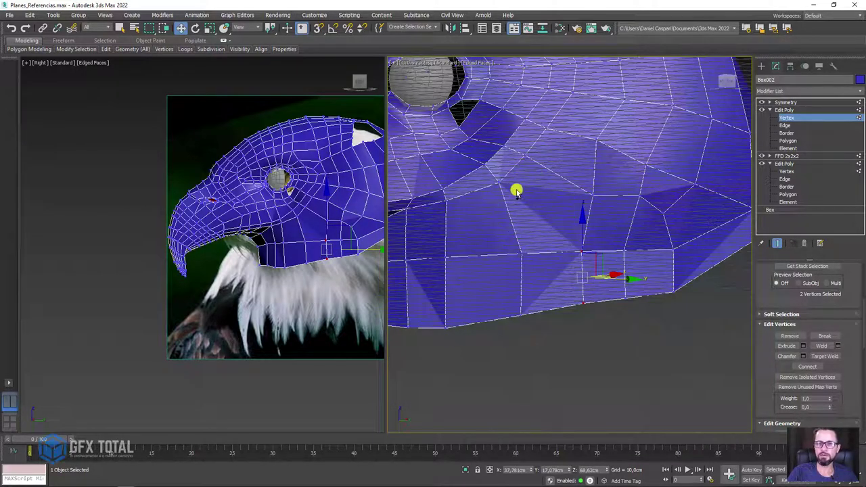
key("q")
mouse_move(526, 157)
middle_mouse_down("alt")
mouse_move(560, 183)
mouse_move(555, 171)
middle_mouse_up("alt")
left_click(578, 263)
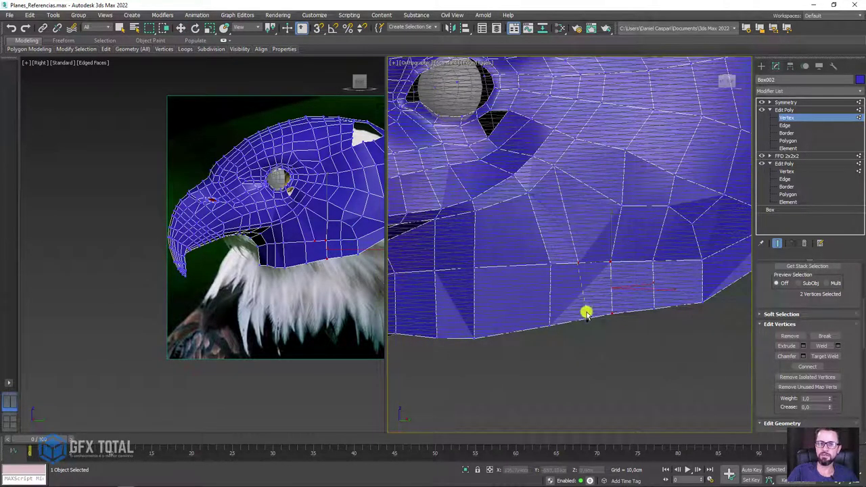
left_click(581, 323)
right_click(572, 340)
Slide the new cut vertices along the edge into position
key("w")
middle_click_drag(537, 264, 570, 308, "alt")
left_click_drag(571, 309, 544, 304)
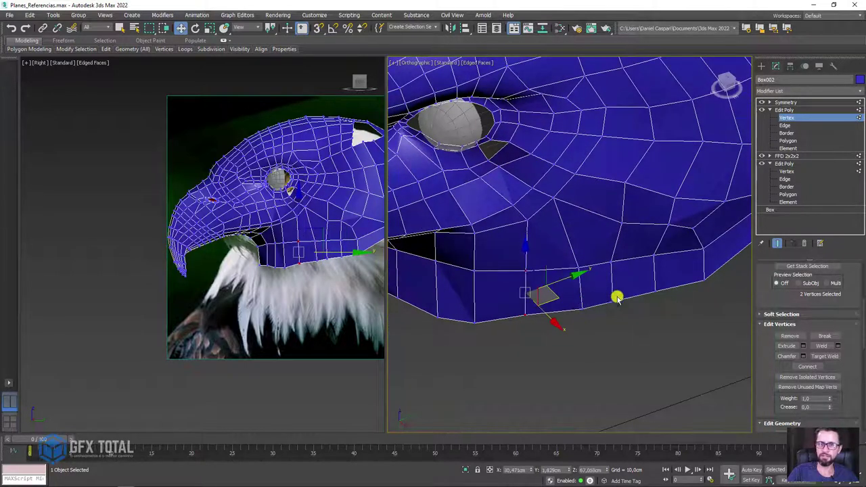
mouse_move(616, 296)
middle_mouse_down("alt")
mouse_move(590, 211)
mouse_move(564, 174)
middle_mouse_up("alt")
Select the cheek vertex near the eye and make the mesh see-through against the reference
left_click(574, 187)
key("alt+x")
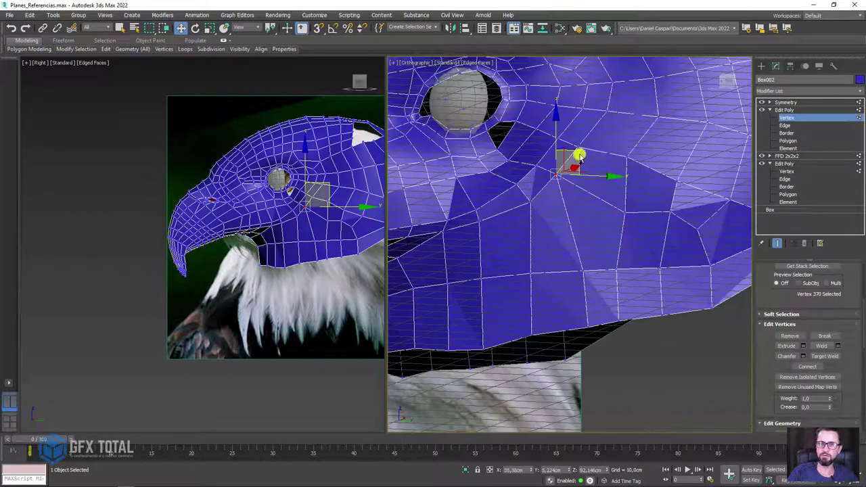
middle_click_drag(274, 193, 342, 209, "alt")
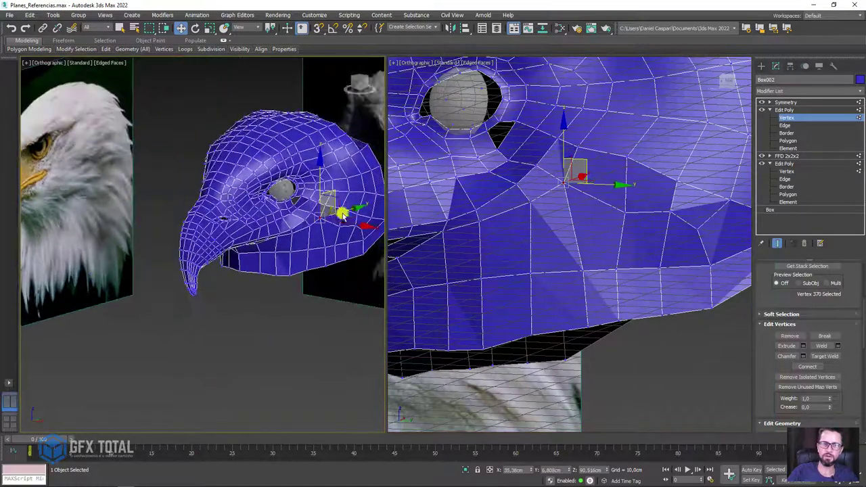
scroll(333, 208, "up", 3)
scroll(331, 209, "up", 3)
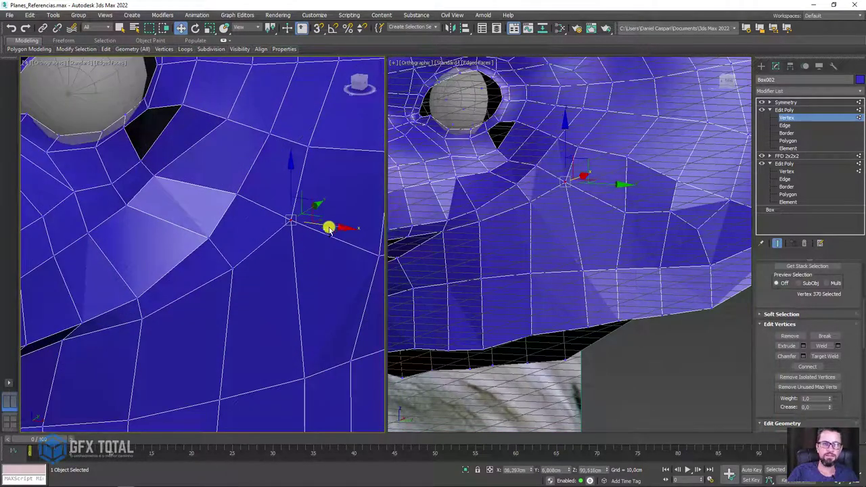
scroll(329, 225, "down", 5)
scroll(460, 233, "down", 2)
mouse_move(450, 228)
middle_mouse_down("alt")
mouse_move(592, 222)
mouse_move(520, 137)
mouse_move(670, 133)
mouse_move(521, 197)
mouse_move(609, 175)
middle_mouse_up("alt")
scroll(553, 144, "up", 3)
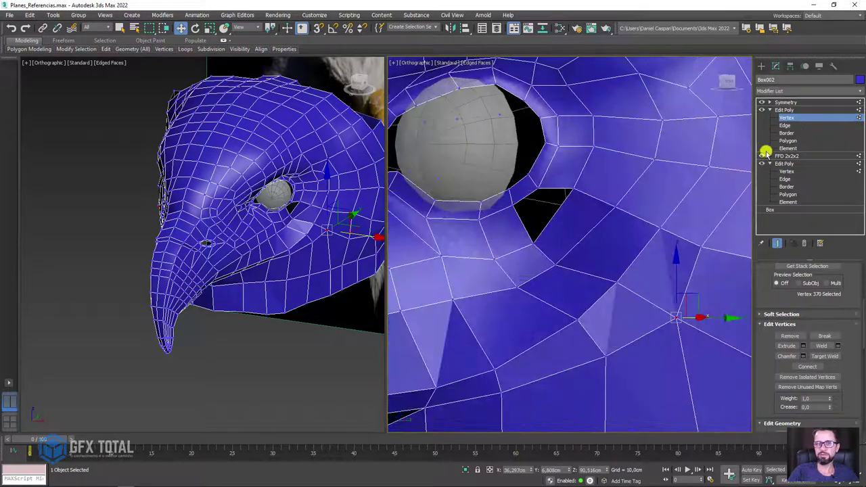
left_click(798, 133)
left_click(565, 193)
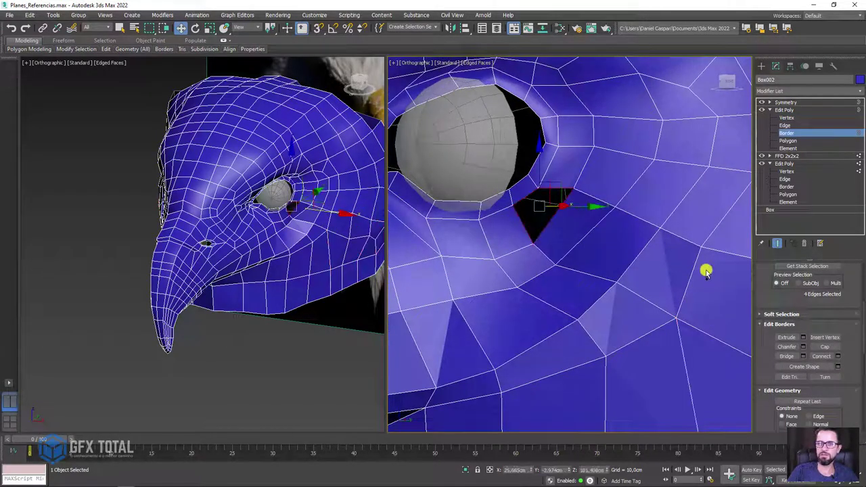
left_click(824, 346)
left_click(786, 102)
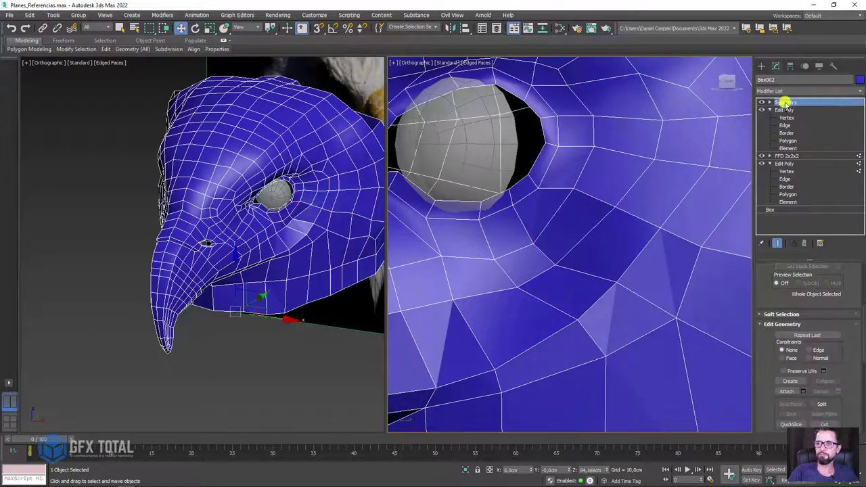
middle_click_drag(595, 170, 670, 159, "alt")
left_click(786, 132)
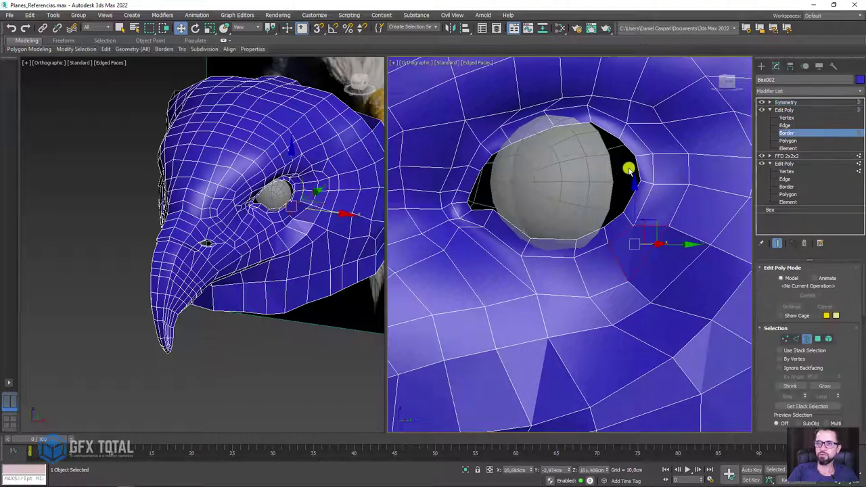
left_click(623, 169)
scroll(601, 222, "up", 2)
scroll(577, 197, "up", 2)
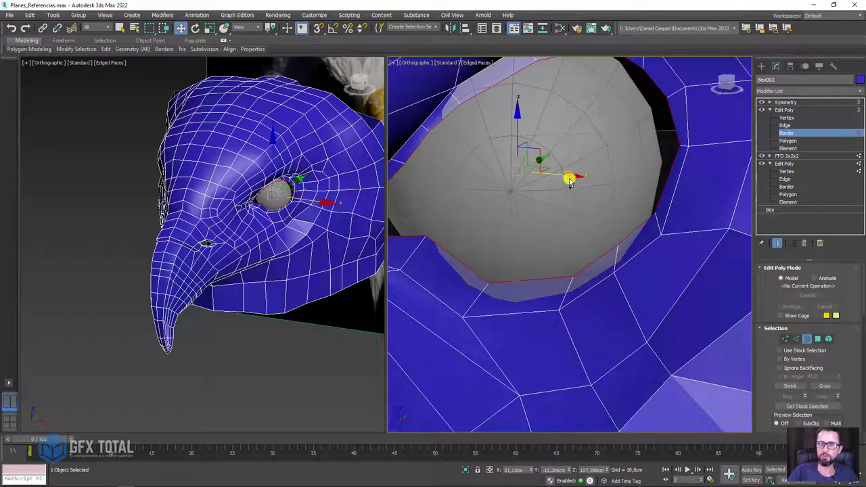
left_click_drag(568, 181, 564, 181)
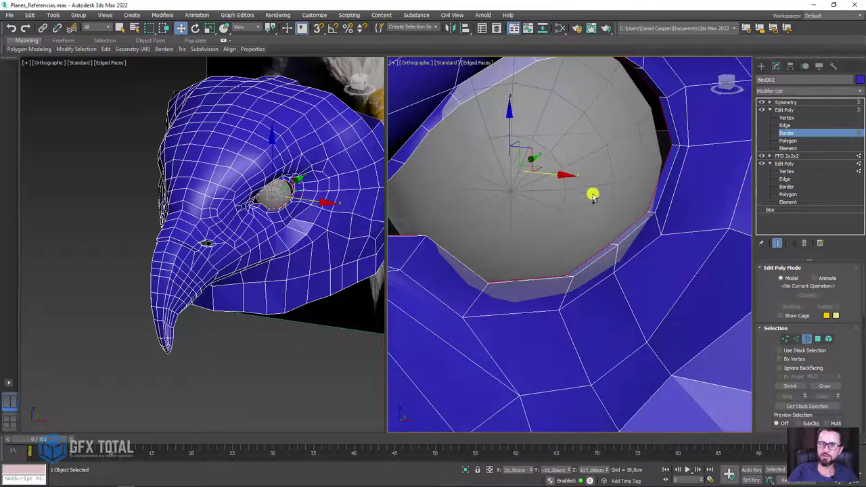
mouse_move(593, 193)
middle_mouse_down("alt")
mouse_move(555, 195)
mouse_move(607, 199)
middle_mouse_up("alt")
key("r")
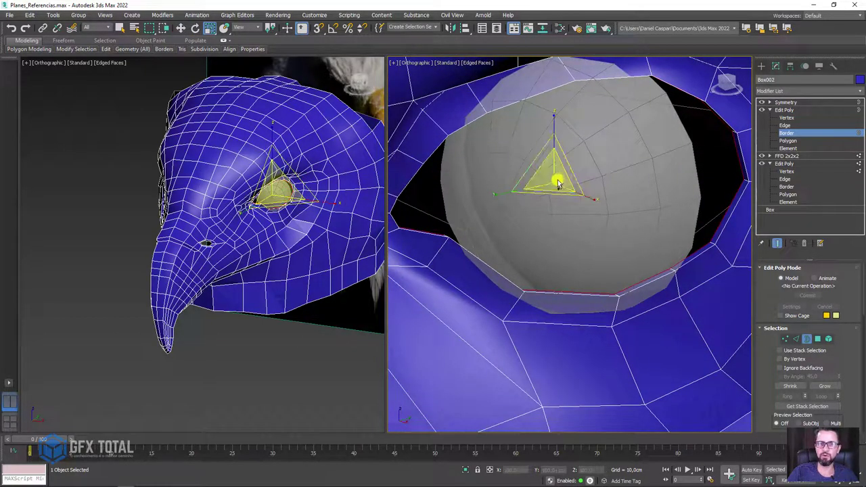
left_click_drag(565, 179, 559, 180)
key("w")
middle_click_drag(563, 215, 616, 208, "alt")
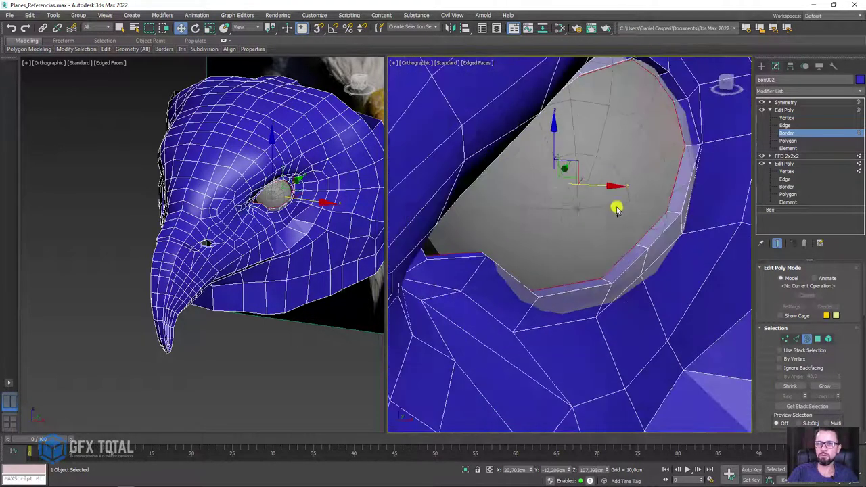
left_click_drag(604, 188, 566, 189)
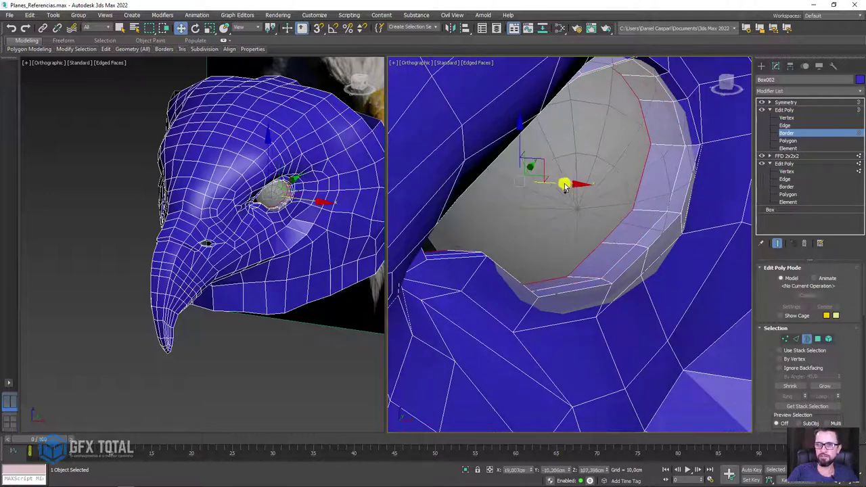
key("r")
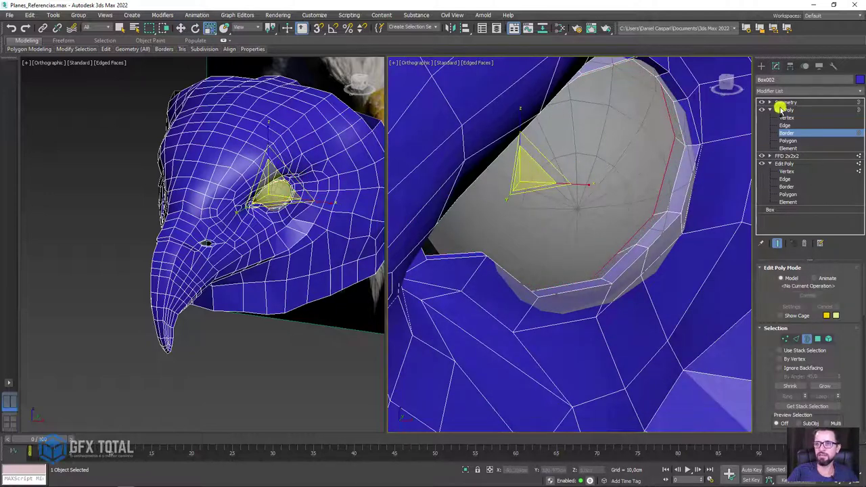
left_click(784, 110)
mouse_move(599, 175)
middle_mouse_down("alt")
mouse_move(595, 193)
mouse_move(634, 187)
mouse_move(607, 183)
middle_mouse_up("alt")
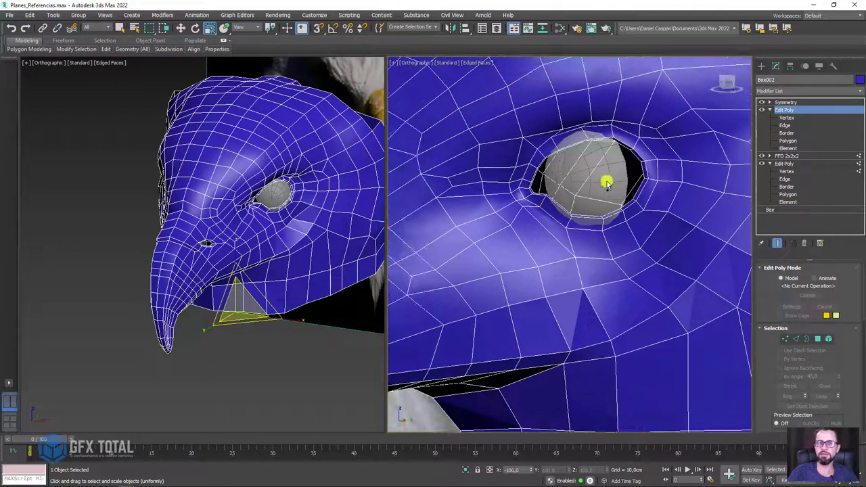
left_click(605, 183)
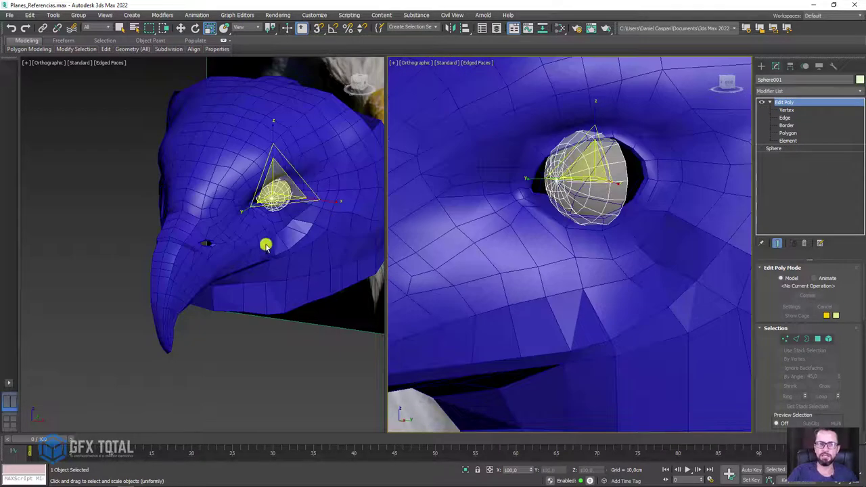
left_click(232, 263)
mouse_move(245, 249)
middle_mouse_down("alt")
mouse_move(263, 257)
mouse_move(317, 203)
mouse_move(287, 242)
mouse_move(319, 280)
mouse_move(367, 240)
mouse_move(318, 259)
mouse_move(691, 160)
middle_mouse_up("alt")
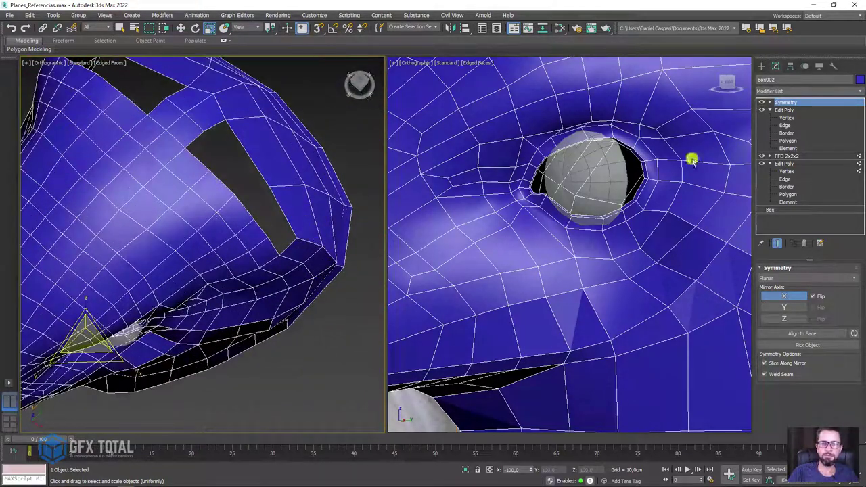
Move a corner vertex on the rim of the back opening under the head
left_click(784, 118)
scroll(638, 158, "down", 5)
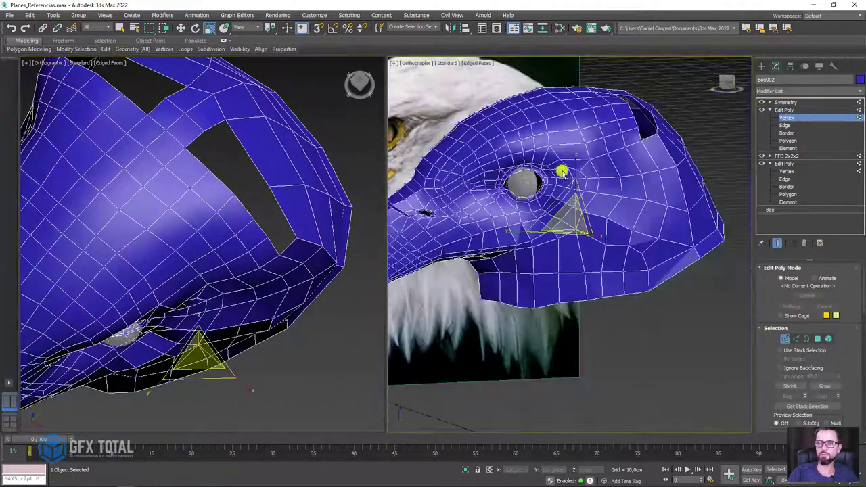
scroll(562, 170, "down", 4)
middle_click_drag(644, 167, 668, 193, "alt")
scroll(638, 147, "up", 5)
mouse_move(637, 147)
middle_mouse_down("alt")
mouse_move(630, 134)
mouse_move(658, 144)
middle_mouse_up("alt")
left_click_drag(656, 143, 599, 170)
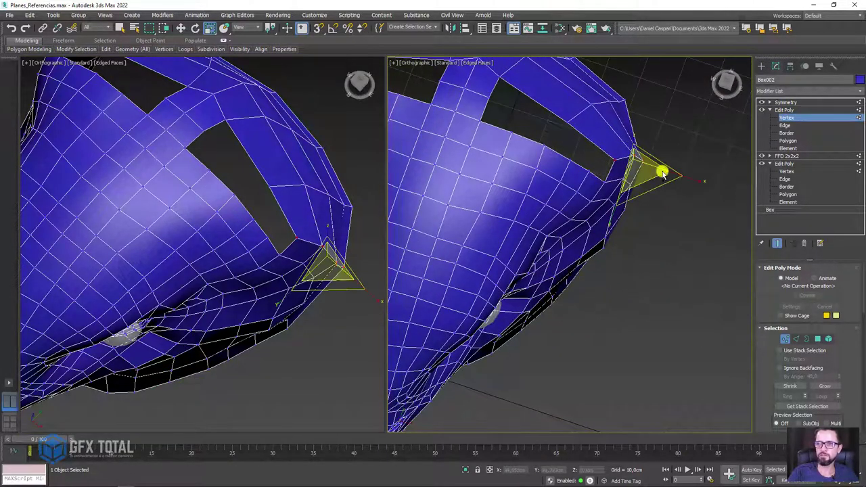
key("w")
mouse_move(680, 187)
middle_mouse_down("alt")
mouse_move(662, 197)
mouse_move(672, 184)
mouse_move(649, 122)
middle_mouse_up("alt")
left_click_drag(649, 122, 632, 115)
mouse_move(633, 115)
middle_mouse_down("alt")
mouse_move(653, 197)
mouse_move(602, 203)
mouse_move(618, 201)
mouse_move(590, 287)
middle_mouse_up("alt")
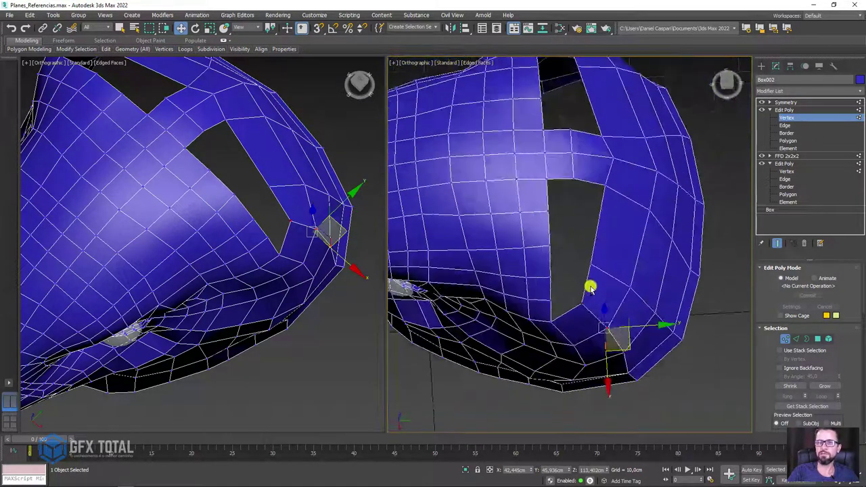
left_click(801, 125)
Bridge the first rectangular hole between its two opposite edges
key("q")
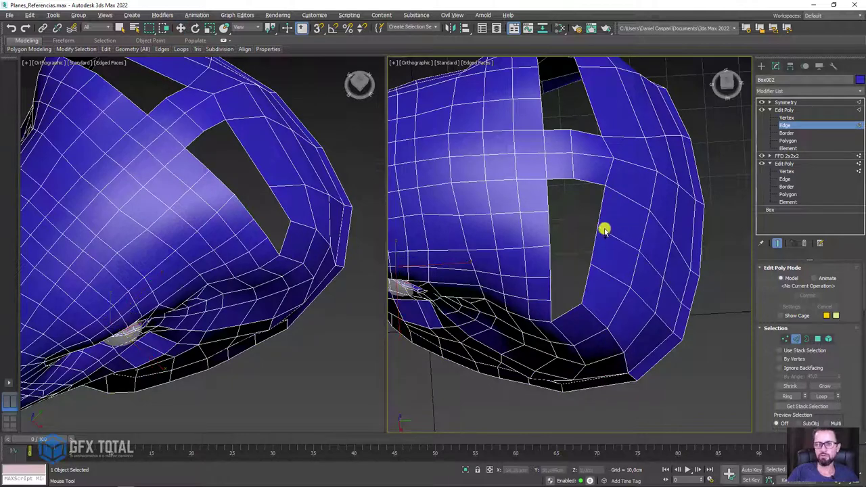
key("w")
left_click(596, 234)
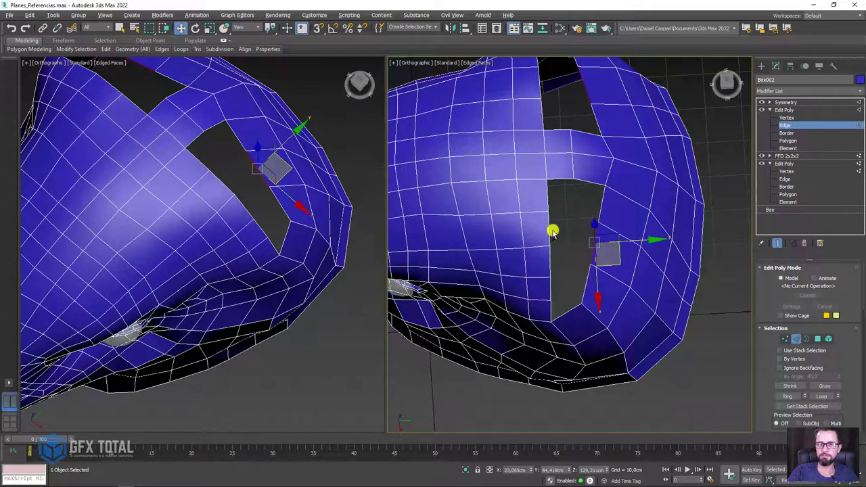
left_click(552, 230, "ctrl")
scroll(771, 365, "down", 3)
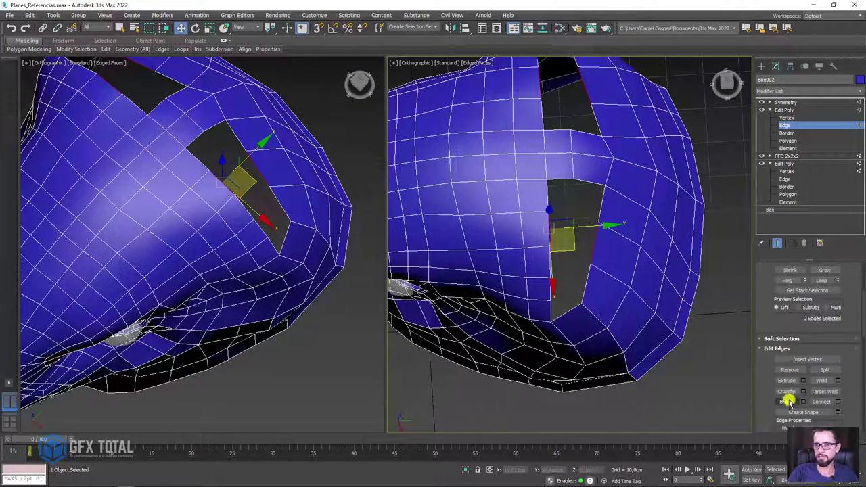
left_click(785, 401)
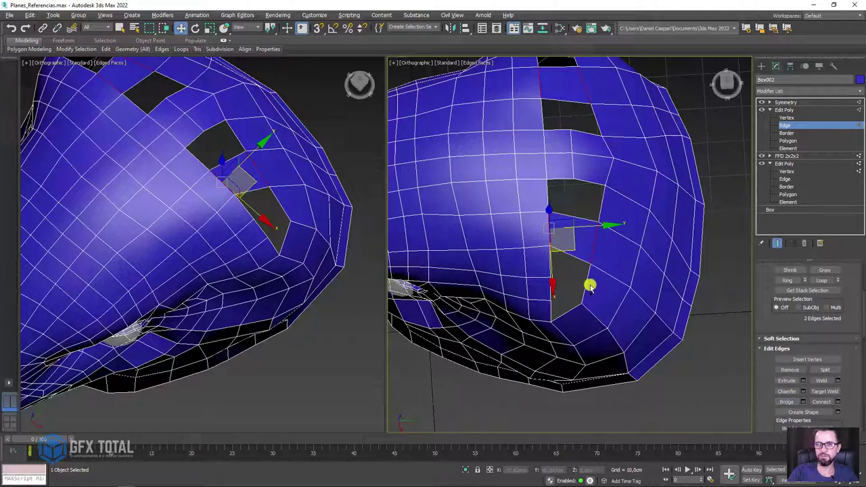
middle_click_drag(589, 287, 572, 215)
Bridge the second and third holes across their selected edges
key("q")
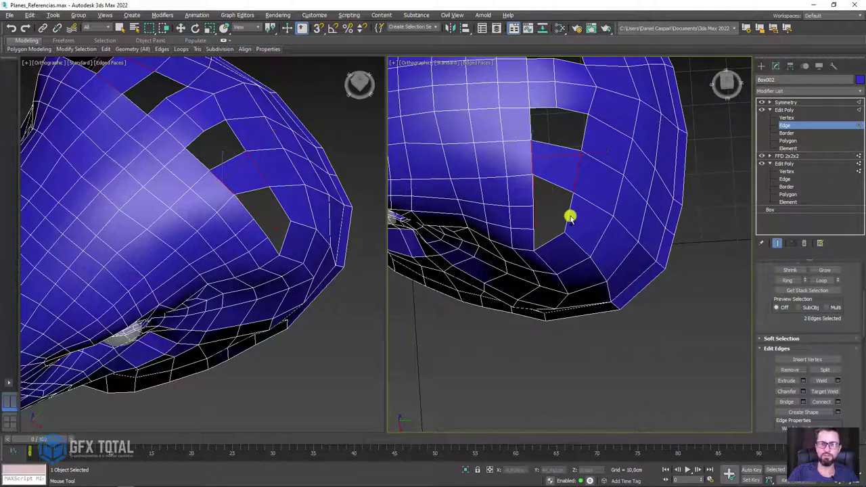
key("w")
left_click(580, 216)
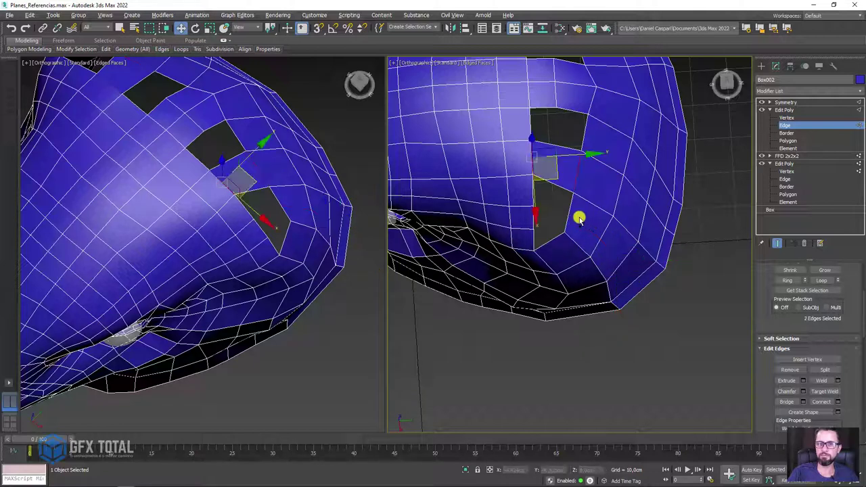
key("ctrl+shift+b")
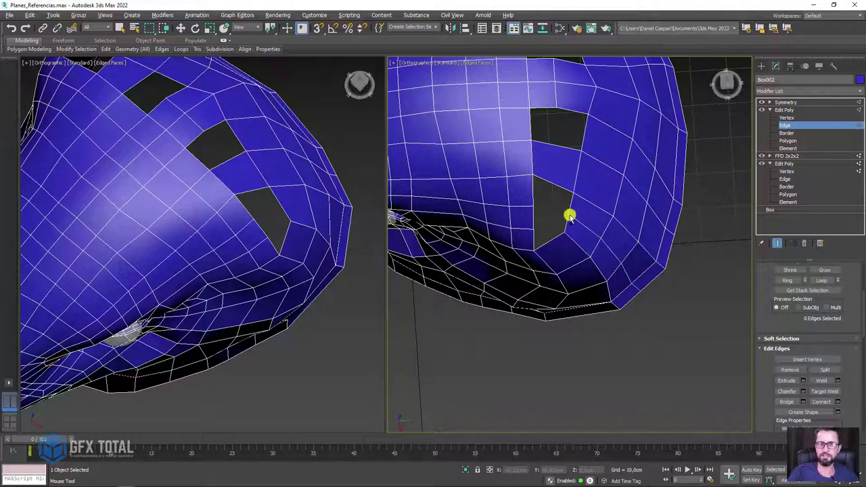
left_click(570, 215)
key("w")
left_click(550, 197, "ctrl")
left_click(533, 195, "ctrl")
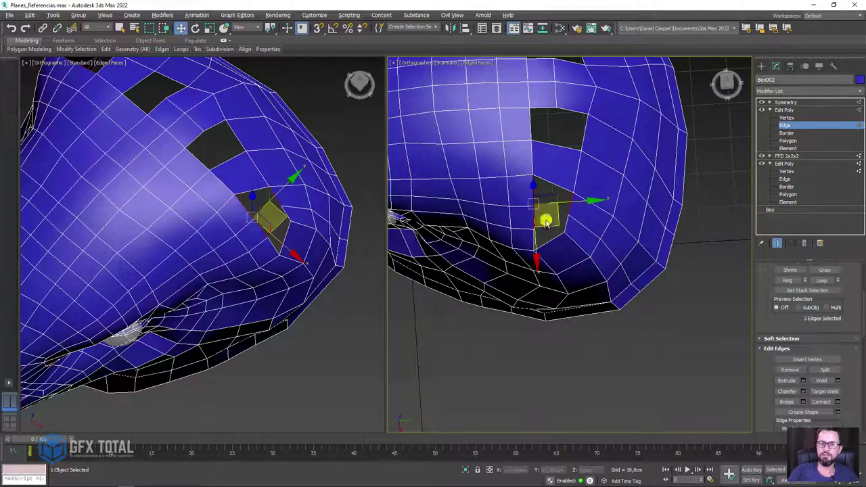
left_click(784, 400)
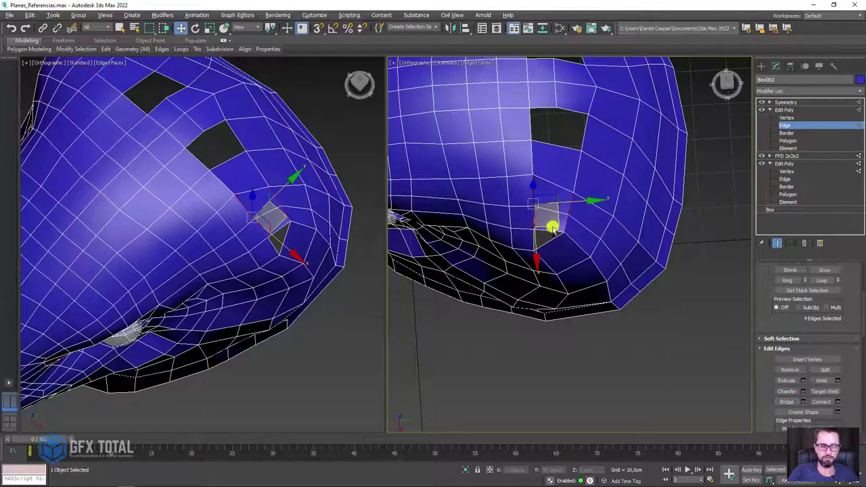
Nudge the vertices of the patched area into place
key("q")
key("w")
scroll(548, 216, "up", 4)
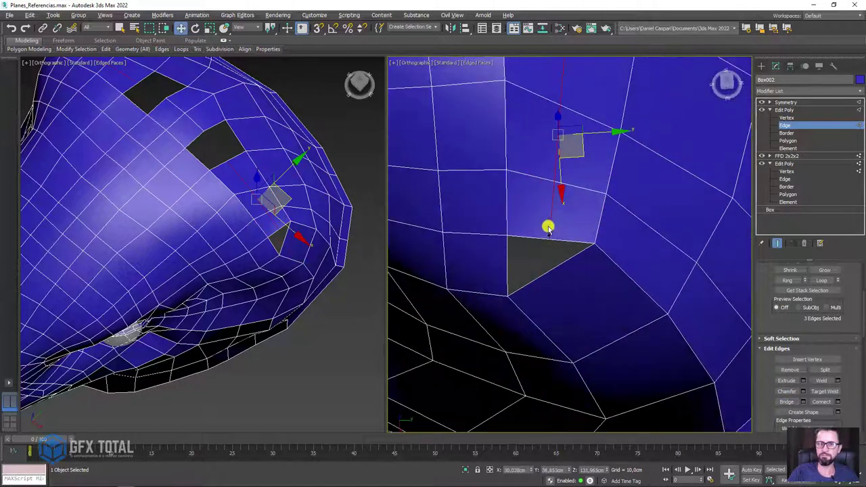
key("1")
scroll(558, 247, "down", 3)
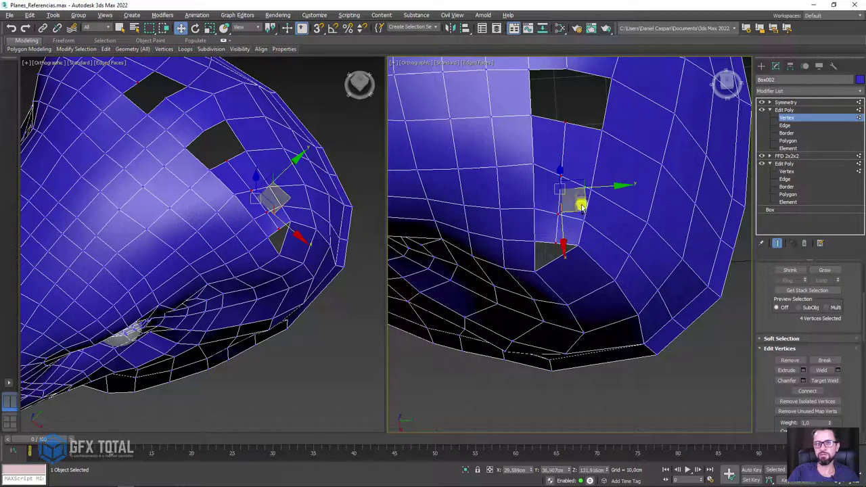
left_click_drag(584, 210, 601, 148)
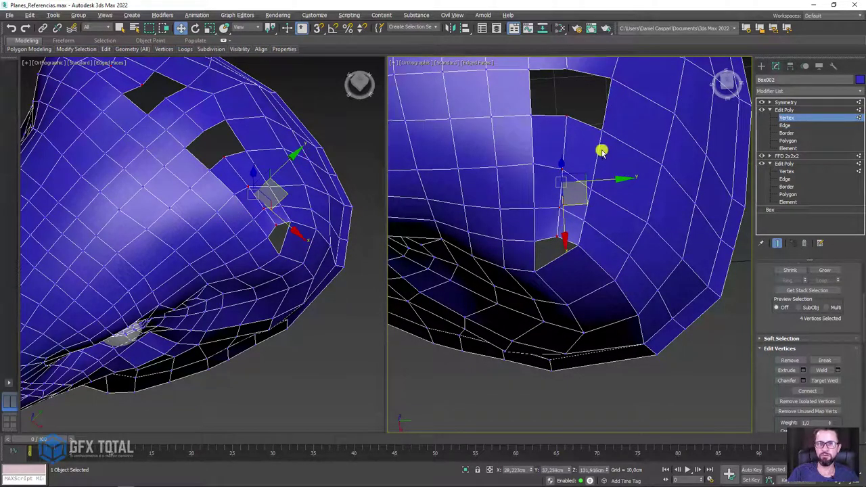
middle_click_drag(602, 149, 733, 154, "alt")
Select the top hole's border edges minus its left edge, then return to object level
left_click(786, 132)
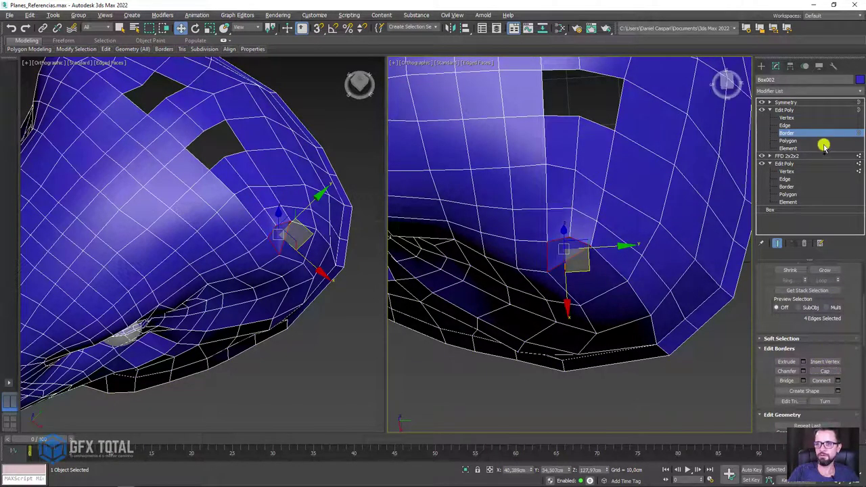
left_click(626, 88)
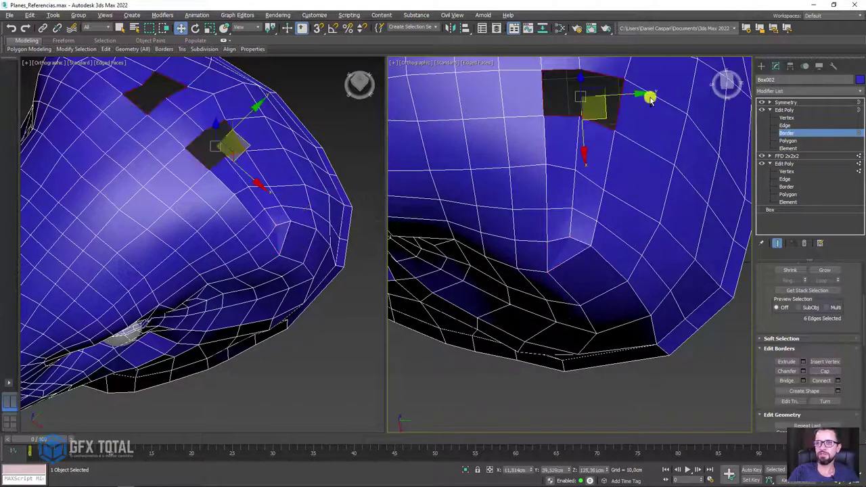
left_click(784, 125)
left_click(551, 90, "alt")
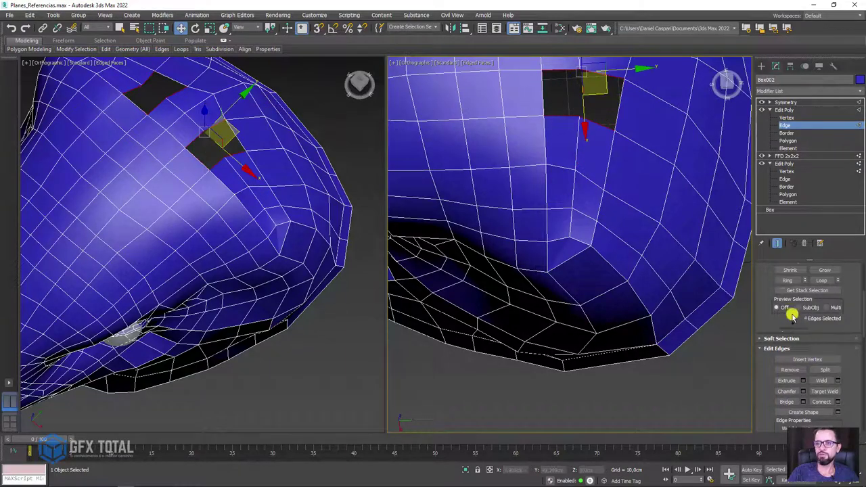
mouse_move(609, 271)
middle_mouse_down("alt")
mouse_move(543, 167)
mouse_move(645, 184)
mouse_move(559, 217)
mouse_move(587, 232)
mouse_move(640, 196)
mouse_move(651, 224)
mouse_move(627, 257)
mouse_move(605, 260)
middle_mouse_up("alt")
left_click(787, 109)
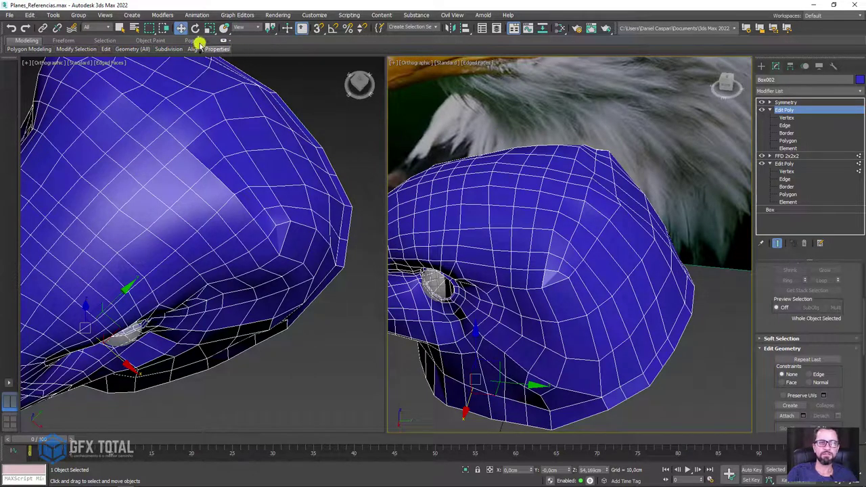
Brush the sharp facets on the head's side with the Freeform Relax/Soften brush
left_click(64, 41)
mouse_move(50, 48)
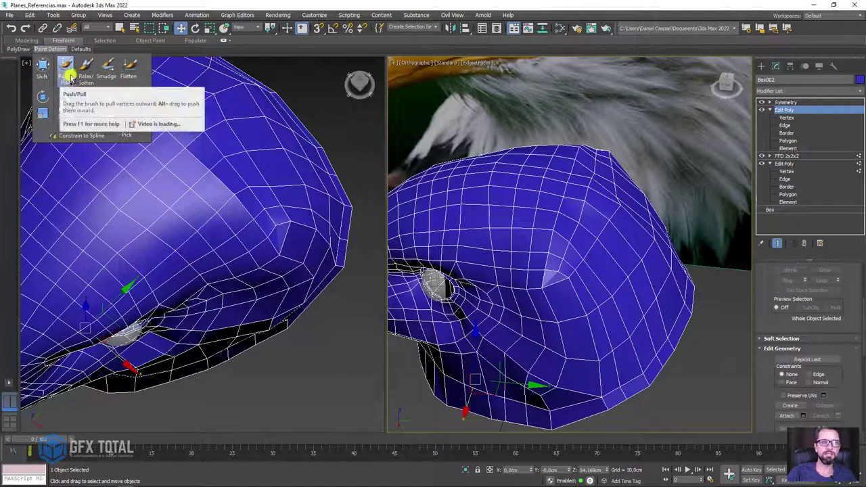
left_click(84, 70)
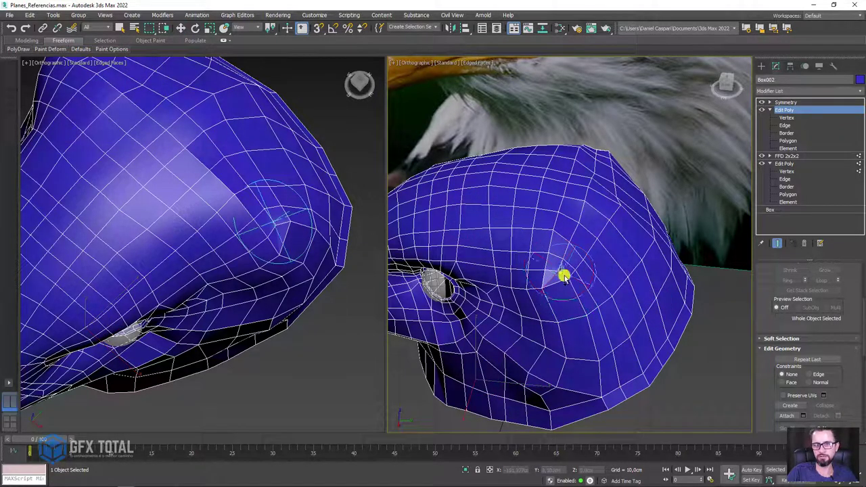
left_click_drag(564, 274, 566, 277)
mouse_move(572, 323)
left_mouse_down()
mouse_move(545, 333)
mouse_move(566, 287)
mouse_move(610, 302)
left_mouse_up()
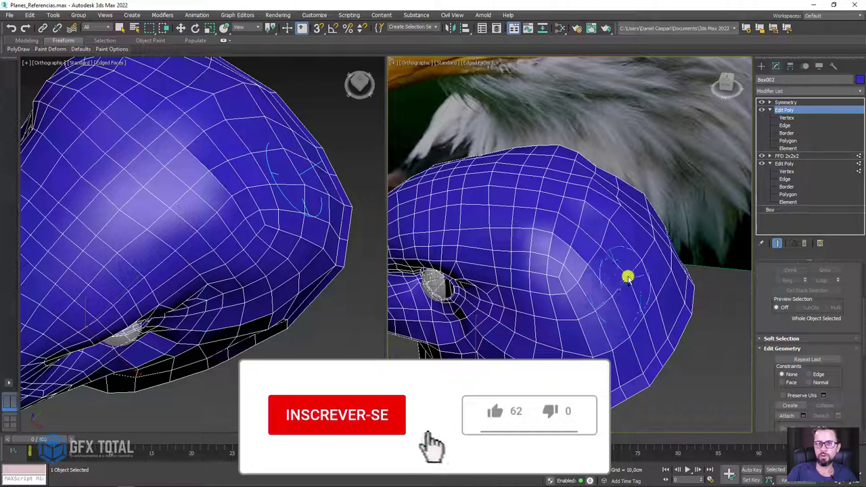
middle_click_drag(628, 277, 601, 284, "alt")
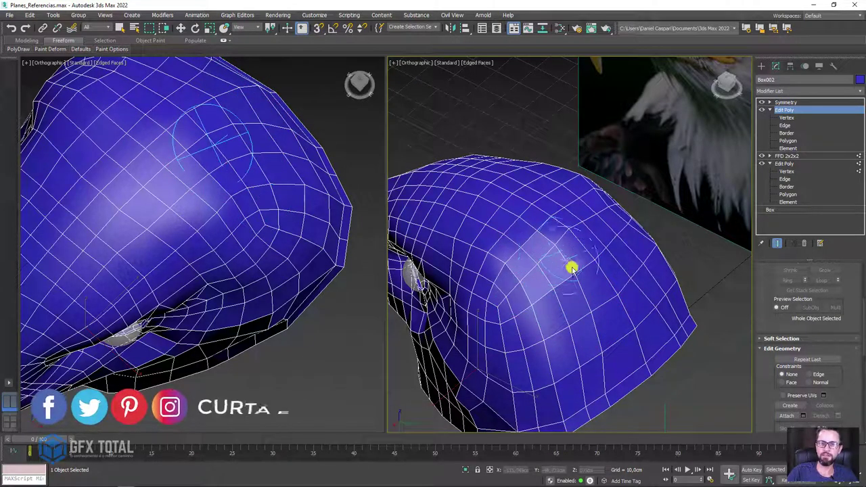
mouse_move(560, 239)
middle_mouse_down("alt")
mouse_move(612, 226)
mouse_move(587, 234)
mouse_move(622, 245)
middle_mouse_up("alt")
mouse_move(633, 276)
middle_mouse_down("alt")
mouse_move(608, 317)
mouse_move(635, 250)
mouse_move(620, 216)
middle_mouse_up("alt")
Reshape the peak on top of the head with the Paint Deform Shift brush
left_click(58, 48)
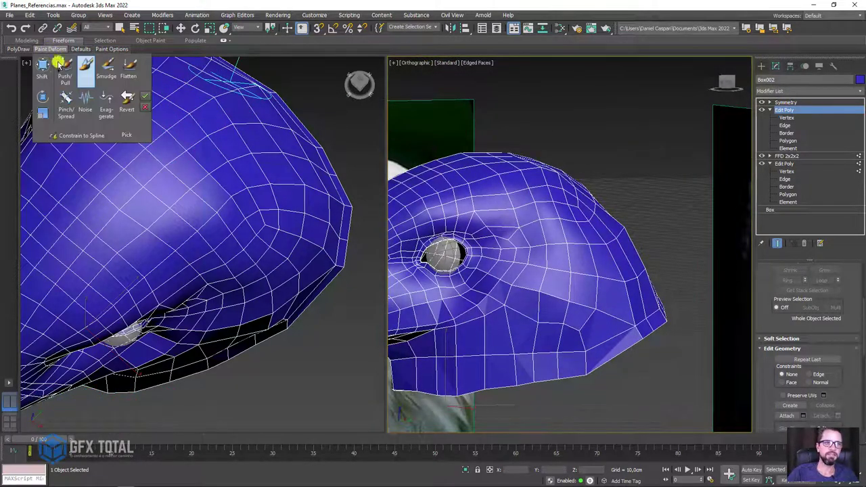
left_click(35, 66)
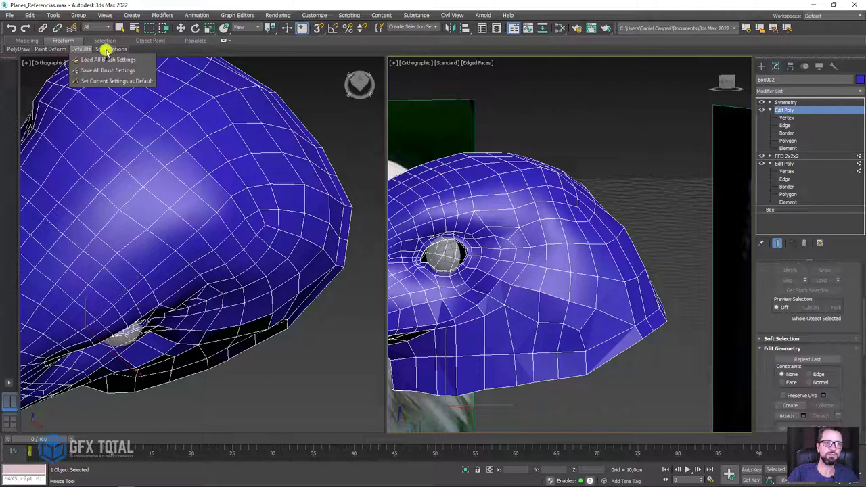
mouse_move(110, 49)
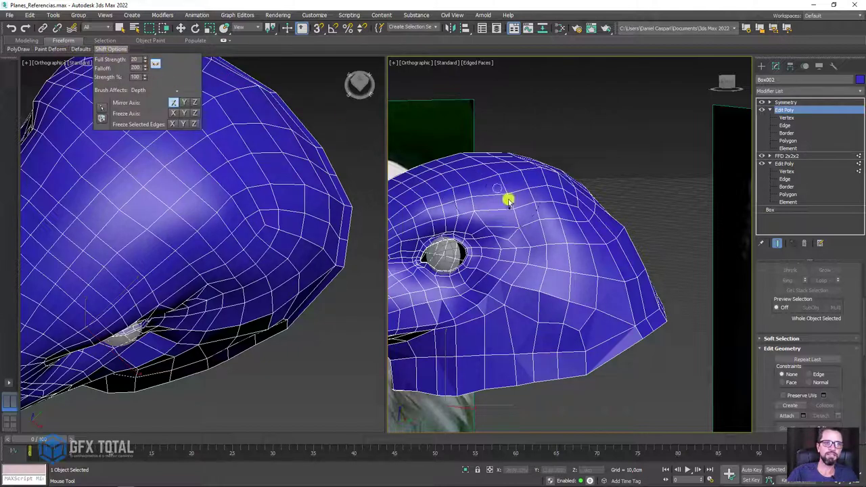
left_click_drag(622, 223, 655, 172)
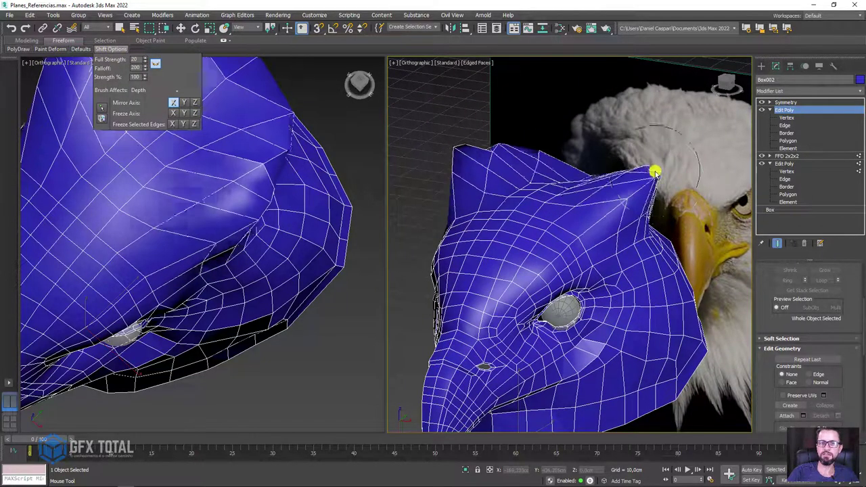
middle_click_drag(654, 173, 566, 176, "alt")
left_click_drag(566, 176, 580, 164)
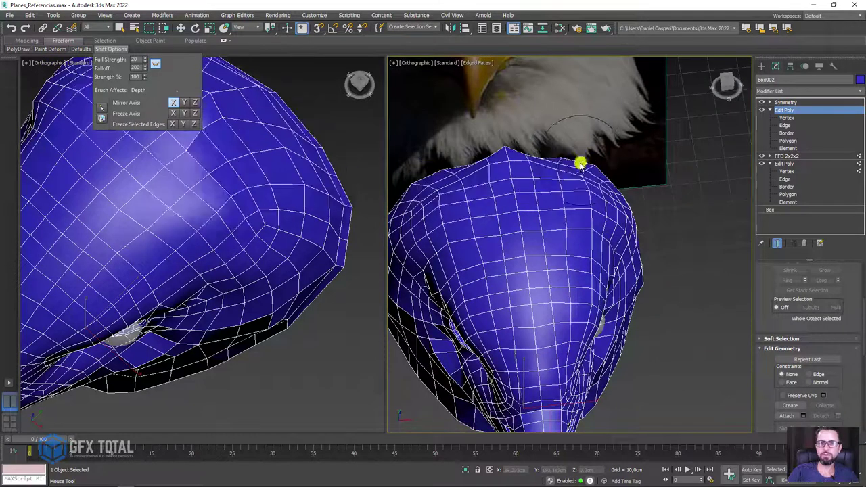
scroll(572, 149, "up", 4)
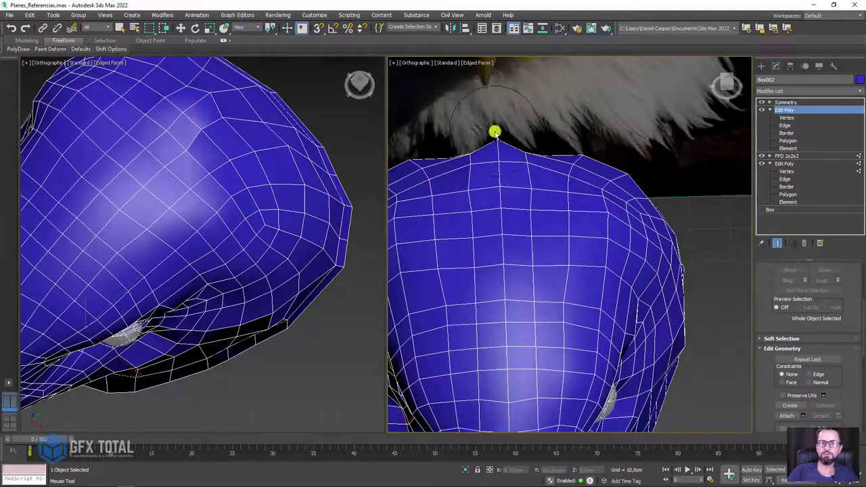
left_click_drag(494, 132, 539, 141)
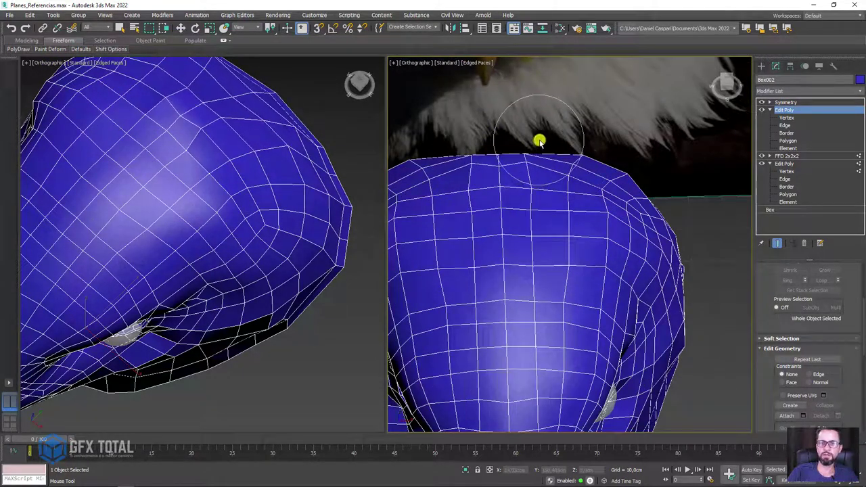
middle_click_drag(539, 141, 543, 154, "alt")
left_click_drag(508, 137, 502, 138)
Flatten and even out the crown's top edge with further Shift strokes
middle_click_drag(506, 106, 508, 135, "alt")
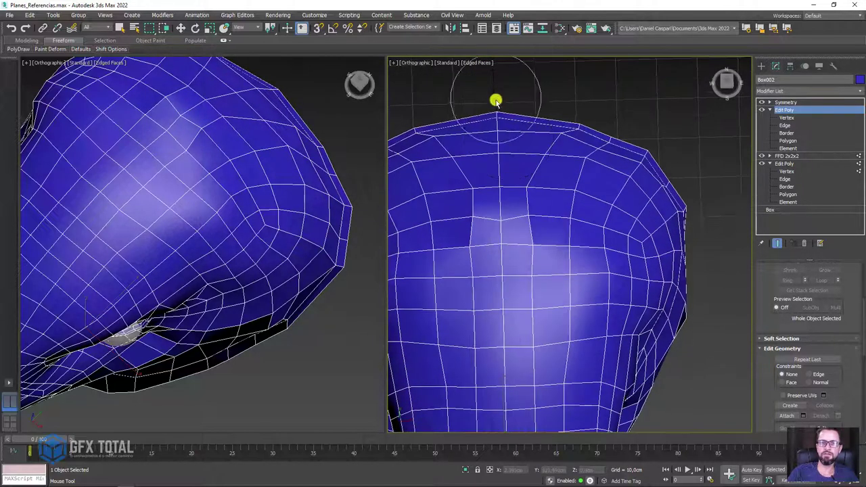
mouse_move(497, 97)
left_mouse_down()
mouse_move(586, 118)
mouse_move(547, 93)
mouse_move(595, 120)
mouse_move(599, 113)
left_mouse_up()
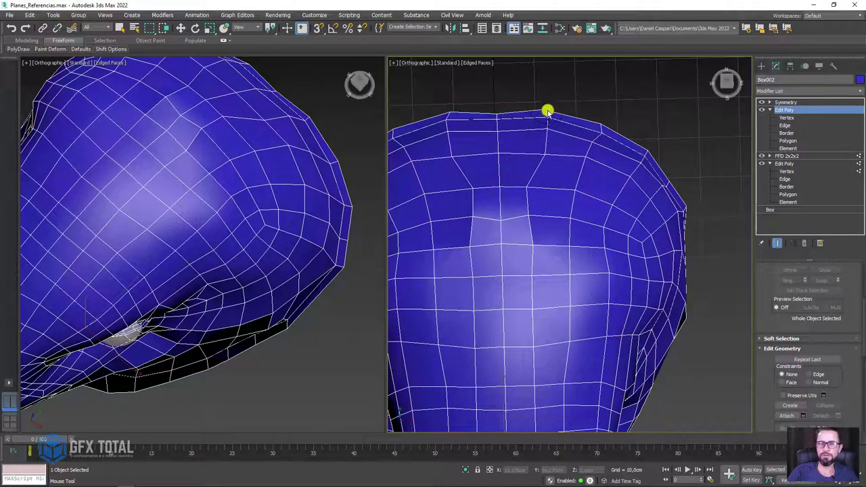
mouse_move(547, 119)
left_mouse_down()
mouse_move(532, 172)
mouse_move(538, 211)
left_mouse_up()
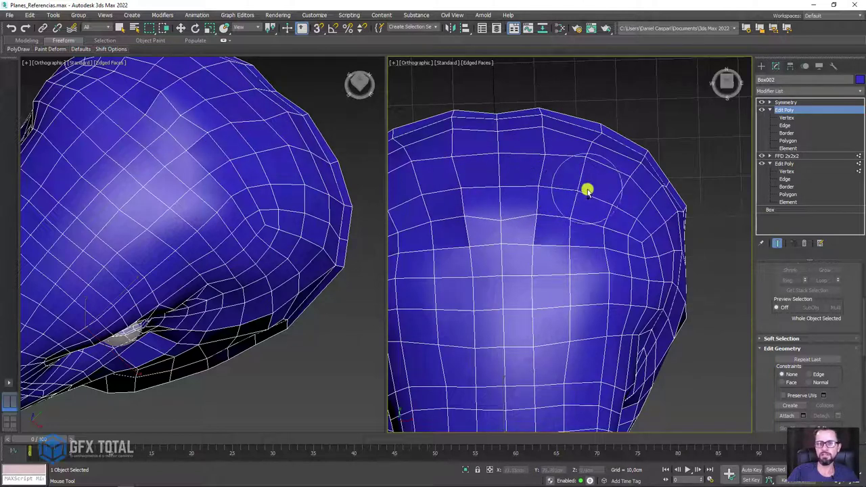
left_click_drag(584, 189, 594, 163)
left_click_drag(594, 119, 565, 139)
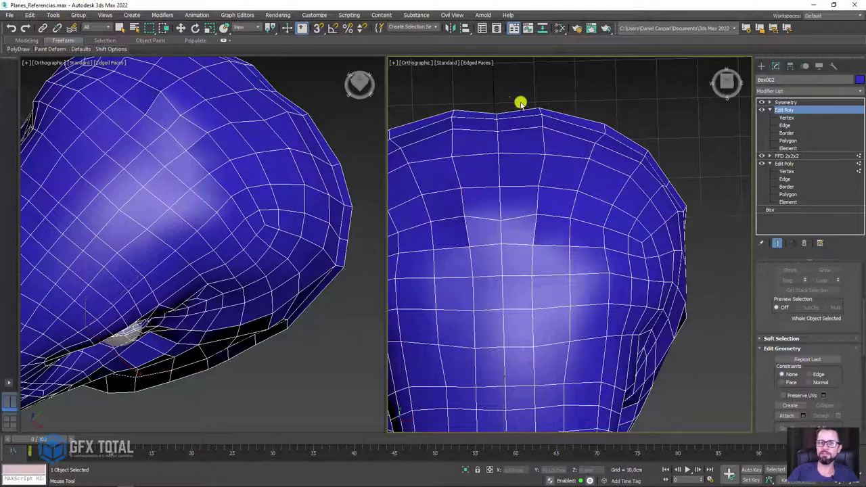
left_click_drag(552, 104, 583, 109)
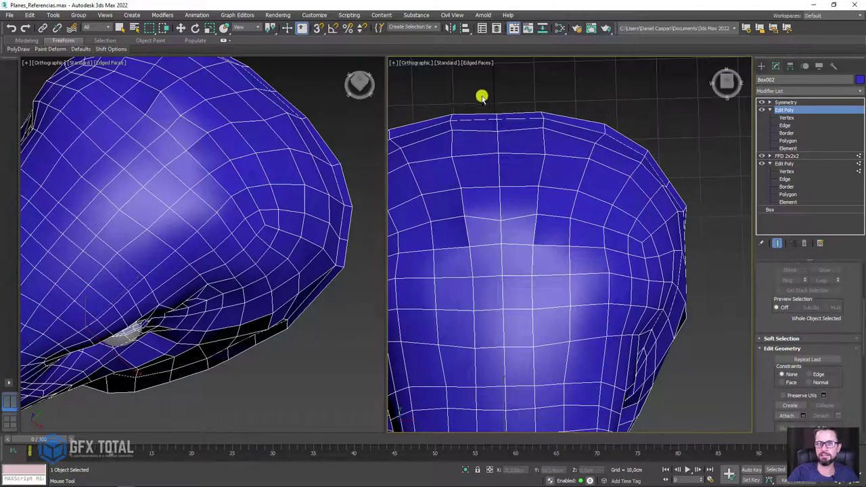
Orbit to a side view against the eagle reference and lightly smooth the head's side
mouse_move(679, 233)
middle_mouse_down("alt")
mouse_move(651, 226)
mouse_move(662, 243)
middle_mouse_up("alt")
scroll(657, 201, "up", 3)
scroll(688, 198, "up", 3)
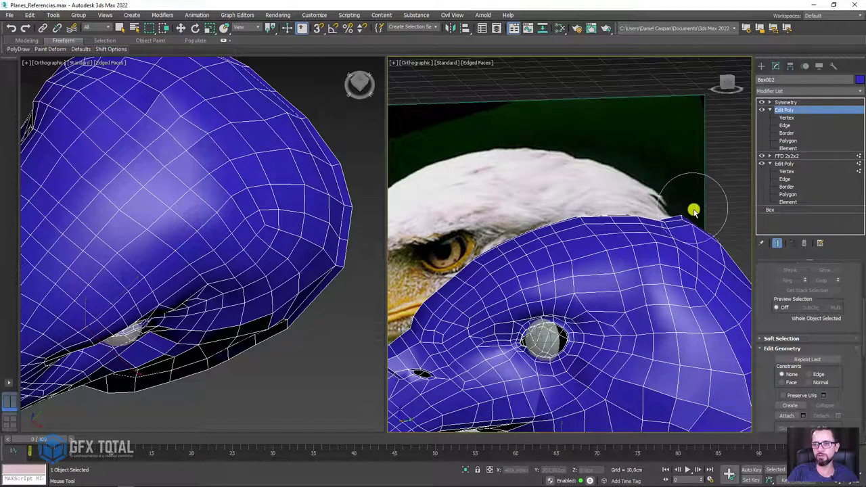
middle_click_drag(691, 215, 650, 192)
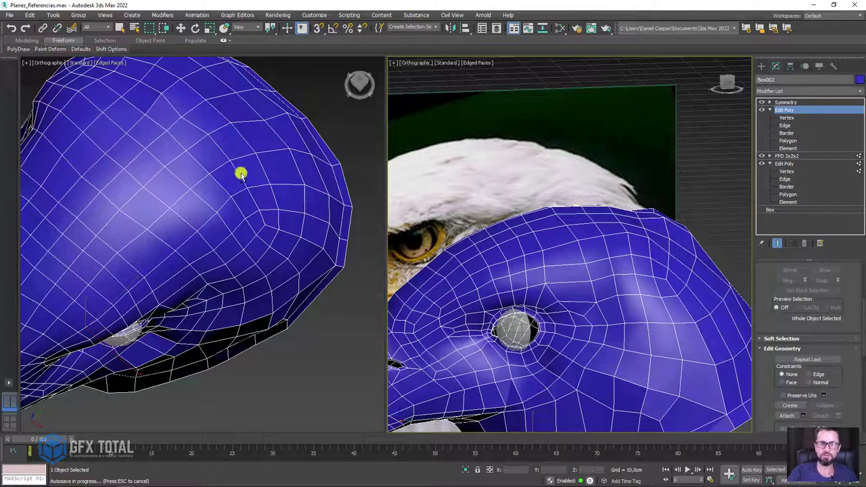
left_click_drag(240, 174, 60, 75)
Set the left viewport to Right and brush the rear head outline outward to the reference
left_click(47, 62)
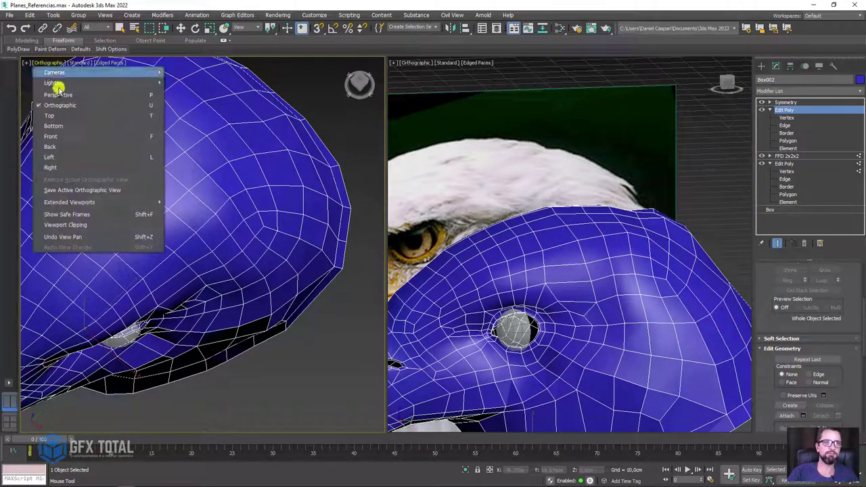
left_click(58, 166)
scroll(186, 225, "up", 2)
scroll(277, 170, "up", 3)
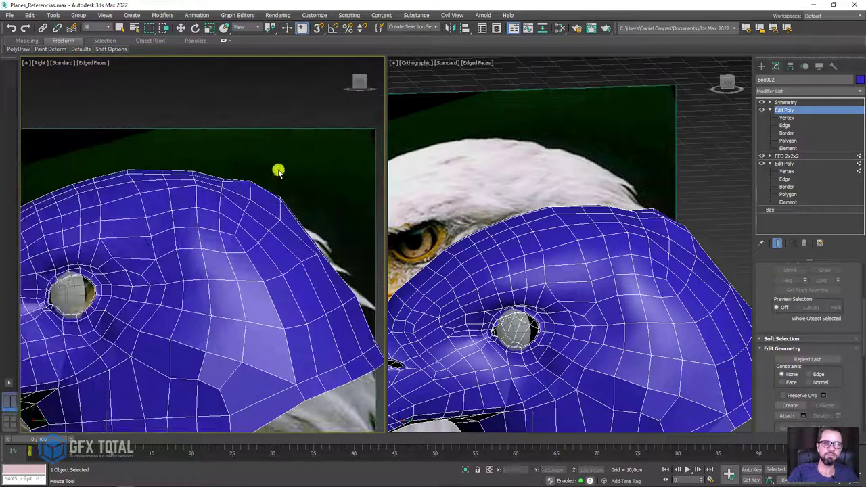
scroll(251, 180, "up", 2)
mouse_move(296, 221)
left_mouse_down()
mouse_move(245, 183)
mouse_move(322, 248)
left_mouse_up()
middle_click_drag(322, 247, 276, 184)
scroll(291, 213, "up", 2)
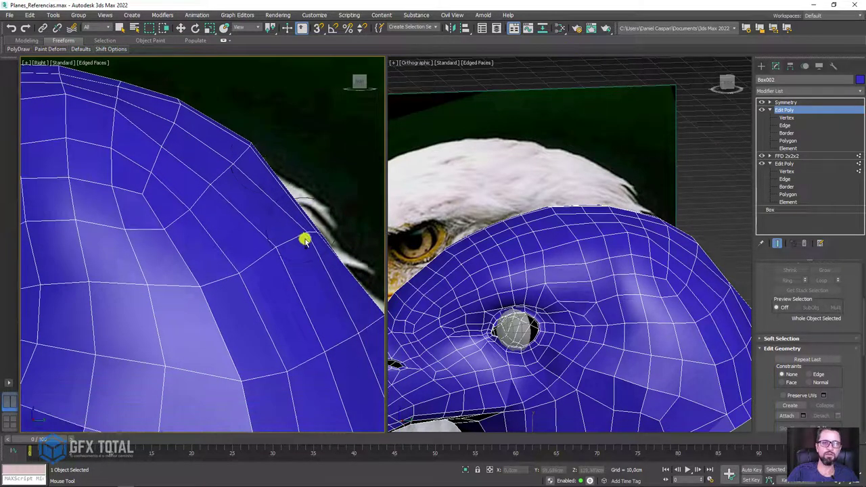
left_click_drag(304, 241, 348, 243)
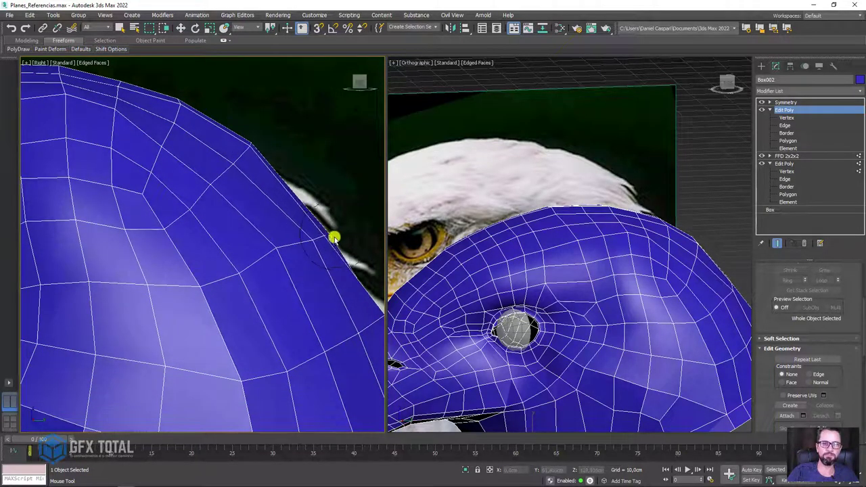
middle_click_drag(332, 236, 282, 172)
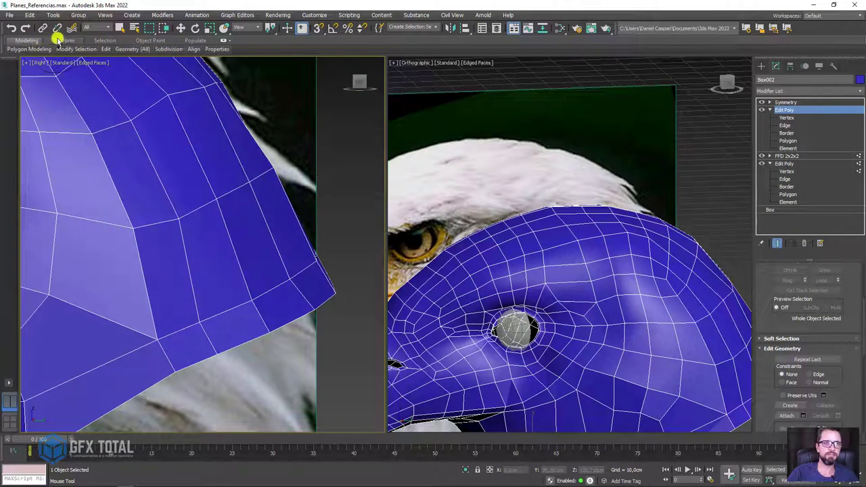
Expand the Freeform tools, pick the Relax/Soften brush, and orbit to a side view of the beak
left_click(224, 41)
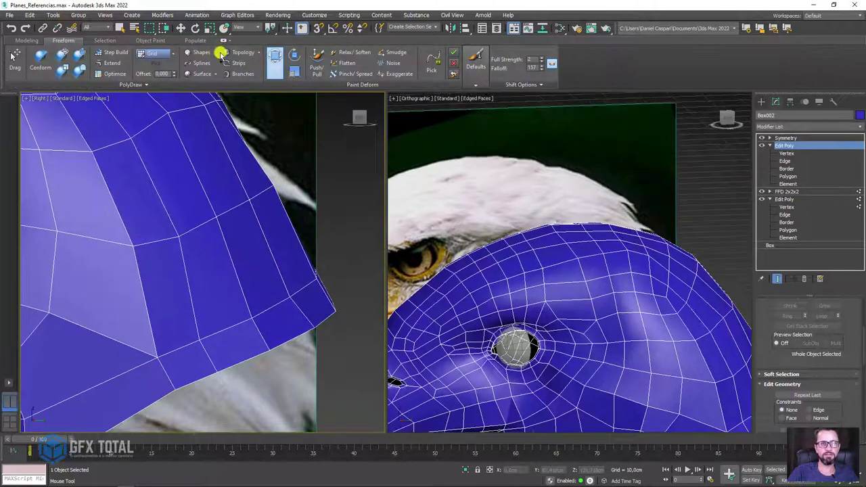
left_click(346, 52)
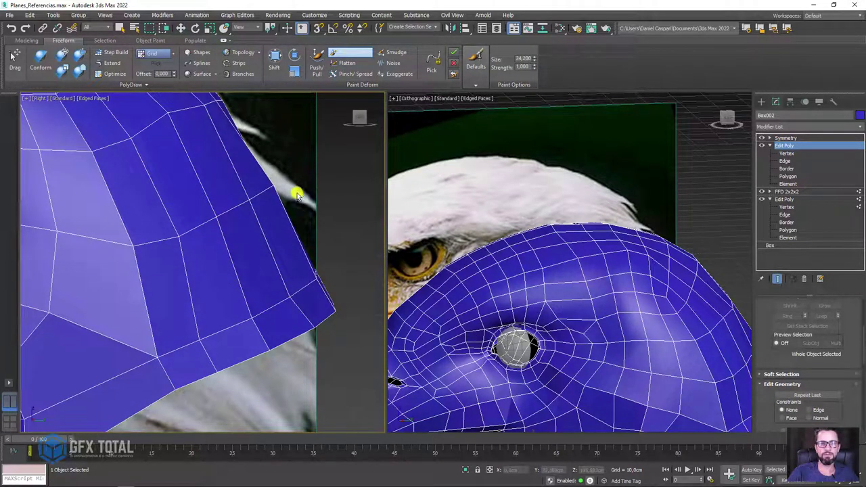
scroll(298, 196, "down", 3)
mouse_move(556, 261)
middle_mouse_down("alt")
mouse_move(609, 277)
mouse_move(541, 221)
middle_mouse_up("alt")
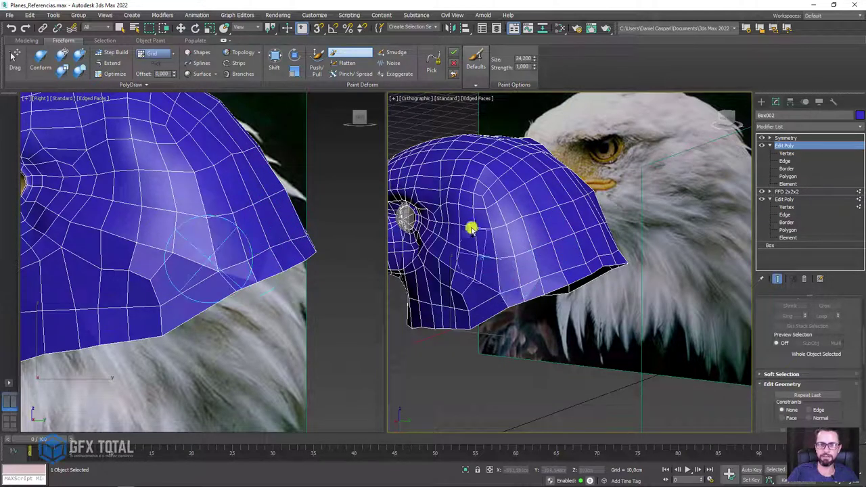
mouse_move(491, 178)
middle_mouse_down("alt")
mouse_move(524, 186)
mouse_move(541, 207)
middle_mouse_up("alt")
middle_click_drag(555, 236, 642, 242, "alt")
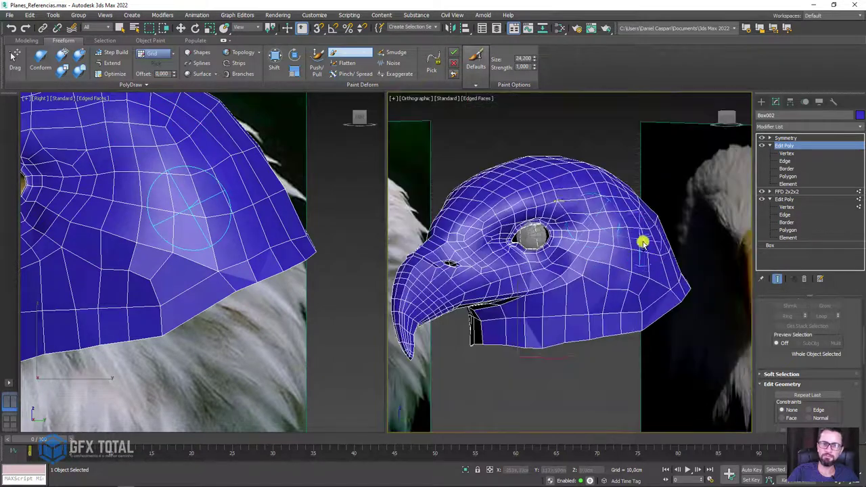
scroll(547, 203, "up", 2)
scroll(544, 198, "up", 4)
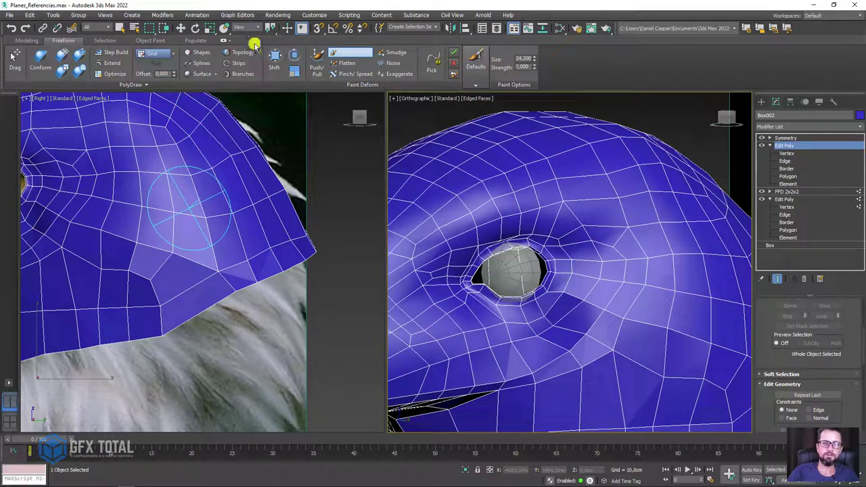
Soften the brow above the eye with the Relax/Soften brush at size 11.3
left_click(302, 57)
left_click(316, 57)
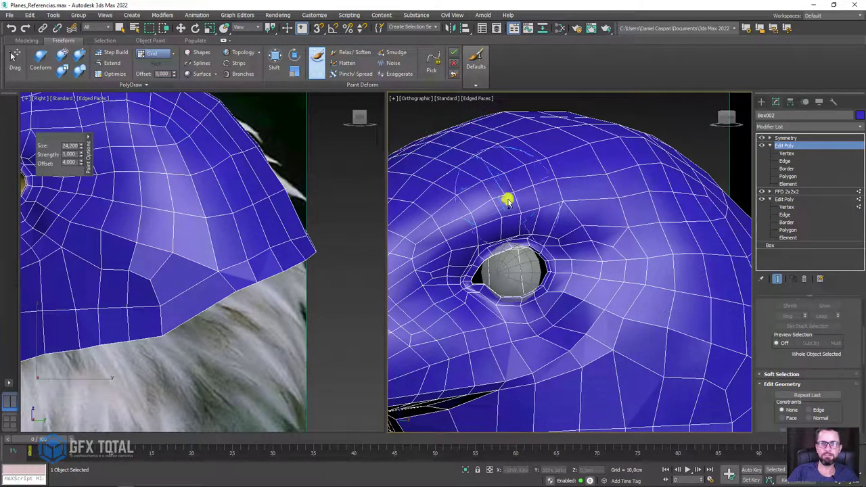
middle_click_drag(507, 199, 568, 197, "alt")
left_click_drag(571, 216, 574, 257, "ctrl+shift")
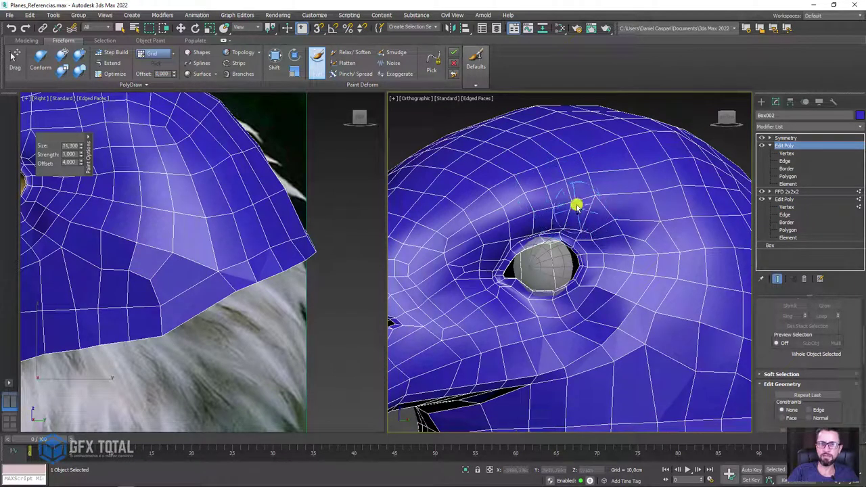
mouse_move(592, 194)
left_mouse_down()
mouse_move(482, 226)
mouse_move(597, 178)
mouse_move(610, 202)
mouse_move(586, 172)
mouse_move(464, 205)
left_mouse_up()
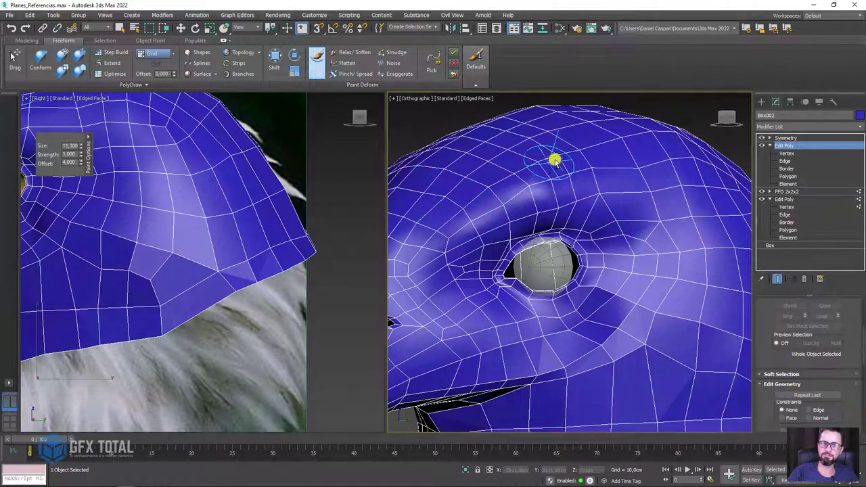
Smooth the brow further along the eye, then enlarge the brush to size 26.2
key("w")
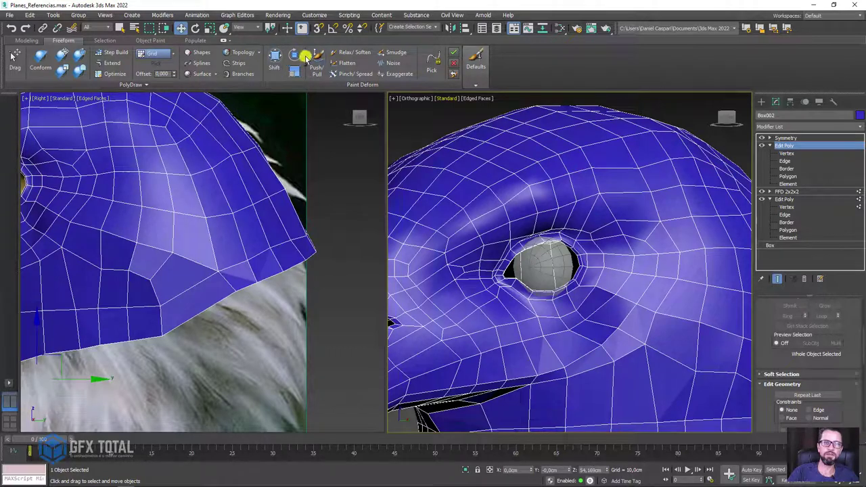
left_click(343, 54)
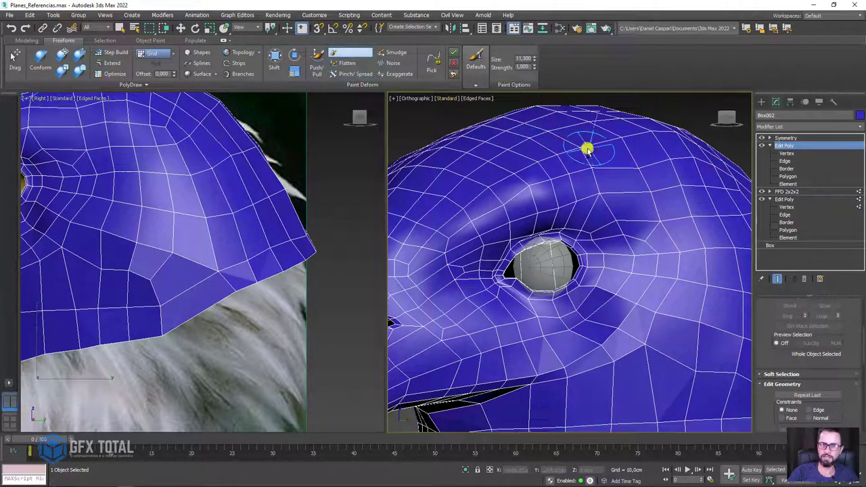
mouse_move(581, 137)
left_mouse_down()
mouse_move(505, 187)
mouse_move(550, 183)
mouse_move(527, 188)
left_mouse_up()
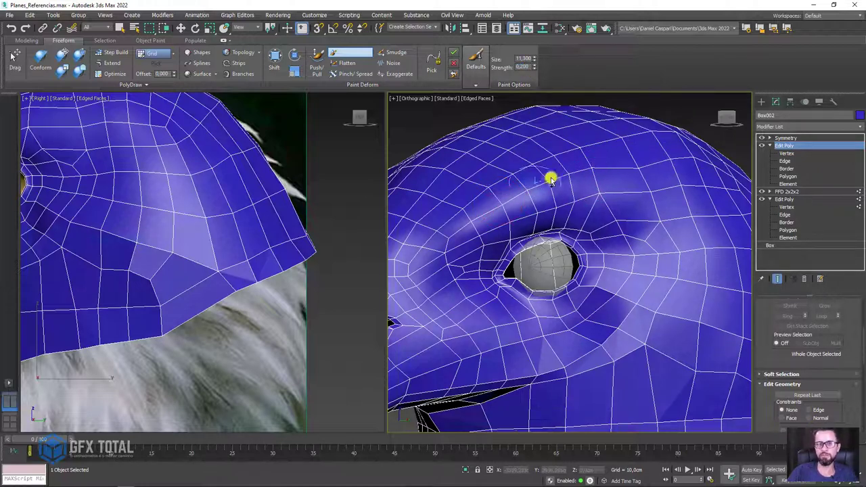
mouse_move(548, 176)
left_mouse_down()
mouse_move(597, 192)
mouse_move(664, 236)
mouse_move(582, 156)
left_mouse_up()
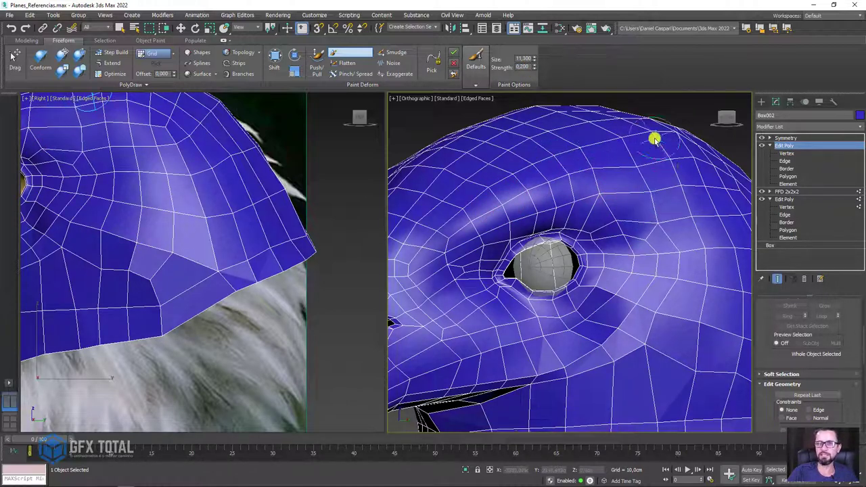
middle_click_drag(691, 170, 655, 197, "alt")
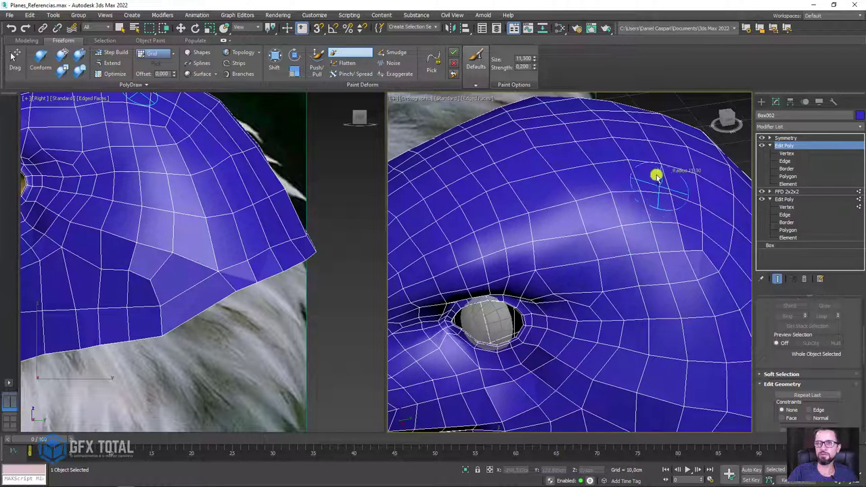
left_click_drag(662, 200, 667, 135, "ctrl+shift")
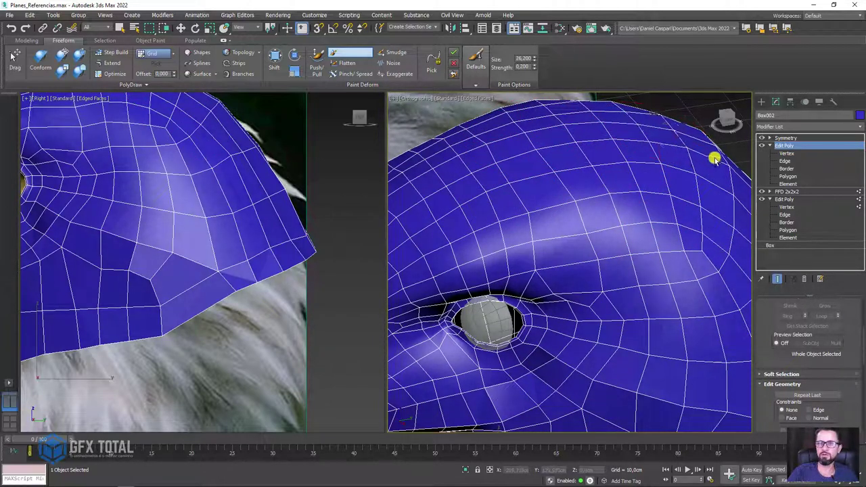
Use Zoom Extents Selected repeatedly until the beak tip is framed up close
key("shift+z")
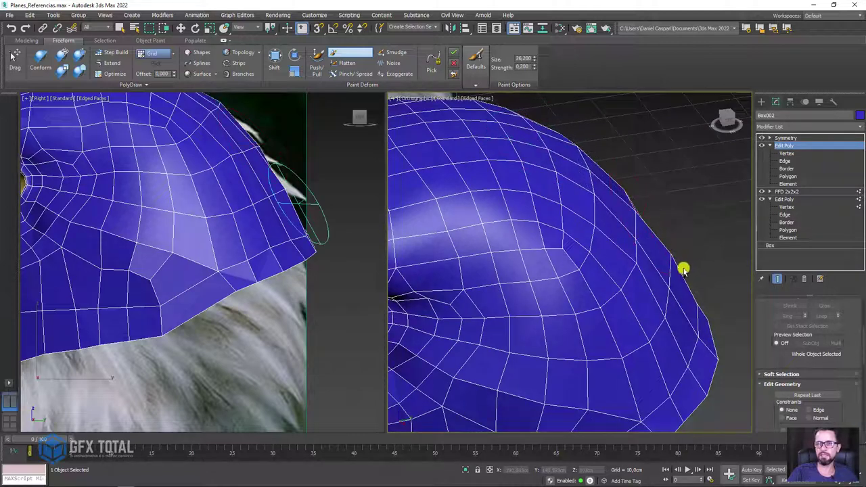
key("shift+z")
key("shift+z")
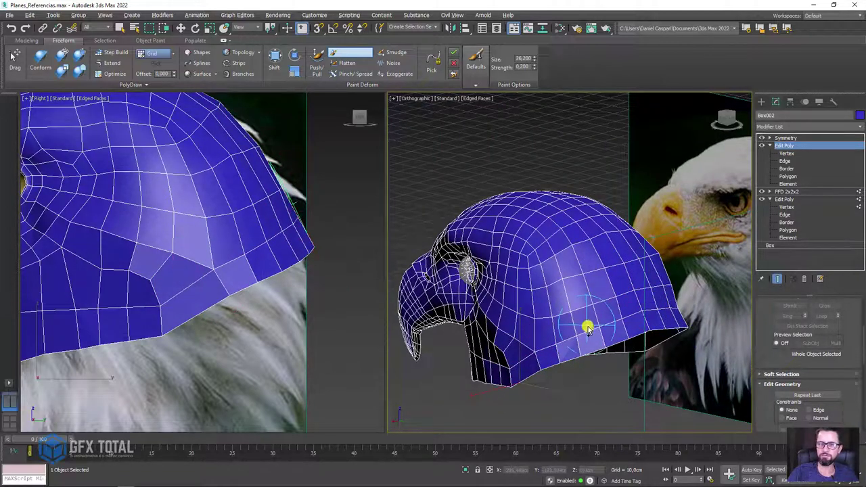
key("shift+z")
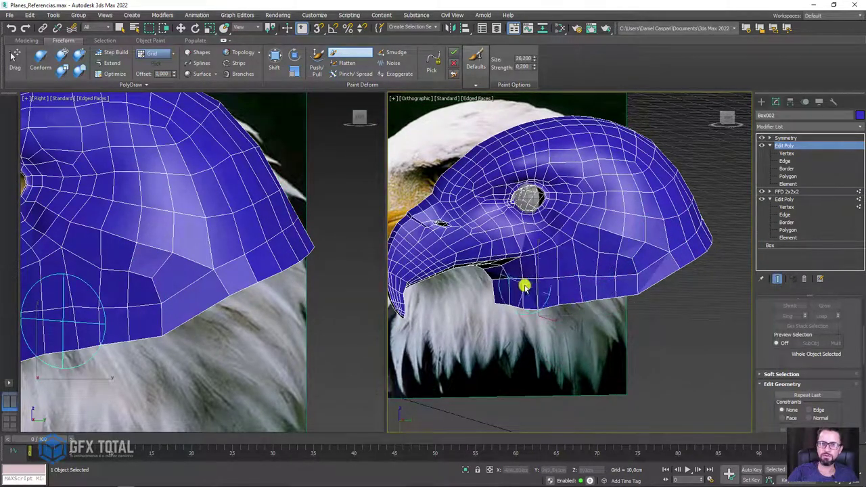
key("shift+z")
key("shift+z")
key("shift+z")
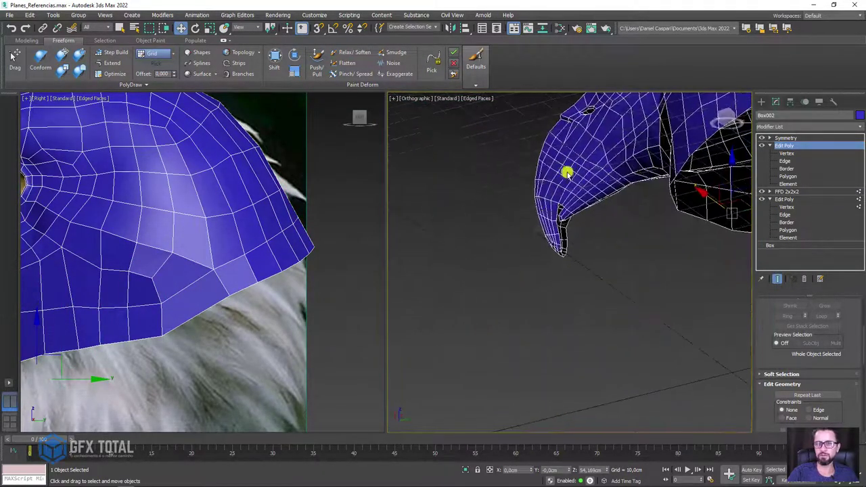
key("shift+z")
Switch Edit Poly to Edge level and select the open edges at the beak tip
middle_click_drag(572, 225, 541, 201, "alt")
left_click(784, 161)
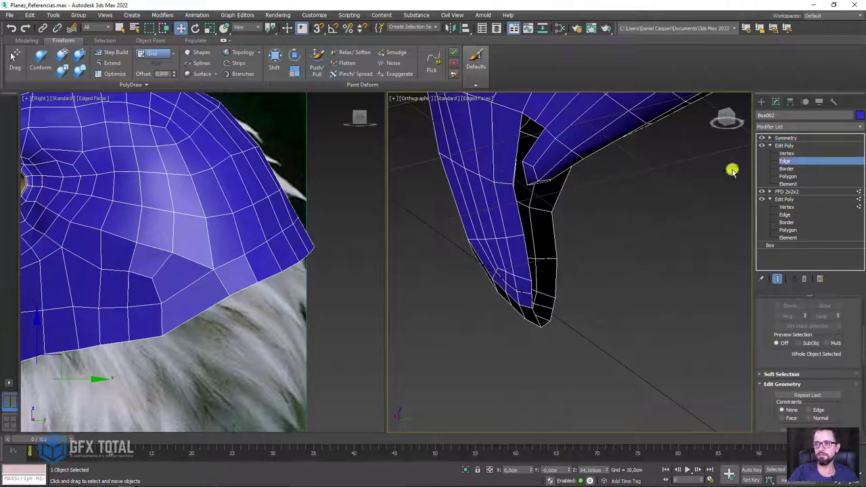
left_click(771, 163)
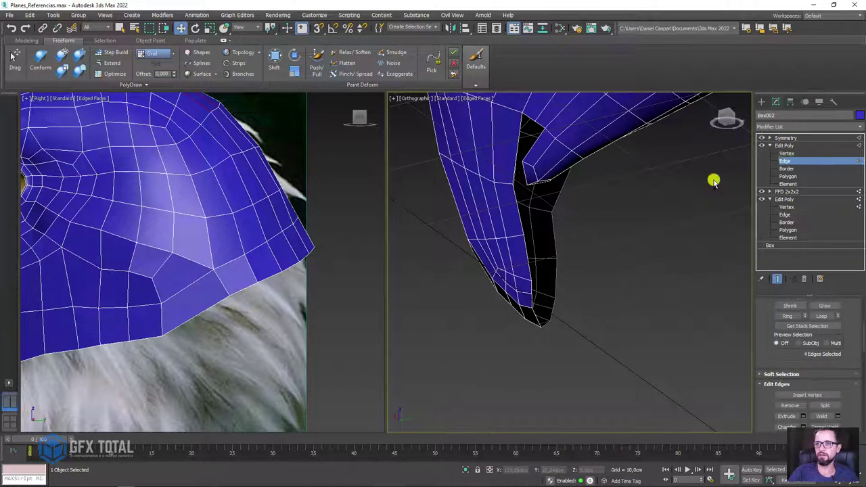
mouse_move(713, 181)
middle_mouse_down("alt")
mouse_move(586, 189)
mouse_move(667, 232)
mouse_move(545, 244)
mouse_move(639, 227)
mouse_move(526, 212)
mouse_move(643, 303)
middle_mouse_up("alt")
left_click_drag(441, 270, 405, 208)
mouse_move(405, 208)
middle_mouse_down("alt")
mouse_move(601, 248)
mouse_move(674, 232)
mouse_move(605, 197)
mouse_move(593, 260)
mouse_move(620, 238)
mouse_move(597, 284)
middle_mouse_up("alt")
left_click(601, 302, "ctrl")
left_click(609, 314, "ctrl")
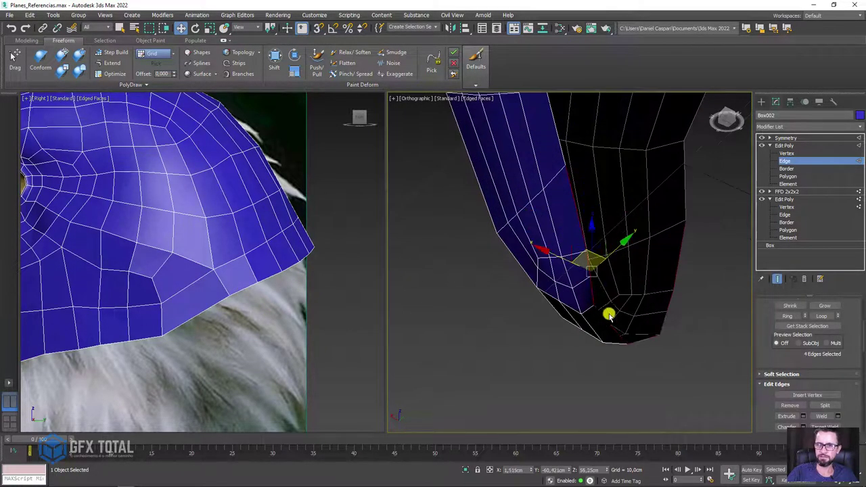
mouse_move(608, 315)
middle_mouse_down("alt")
mouse_move(614, 304)
mouse_move(580, 272)
mouse_move(651, 274)
mouse_move(628, 252)
mouse_move(658, 274)
mouse_move(662, 265)
mouse_move(620, 226)
mouse_move(595, 290)
middle_mouse_up("alt")
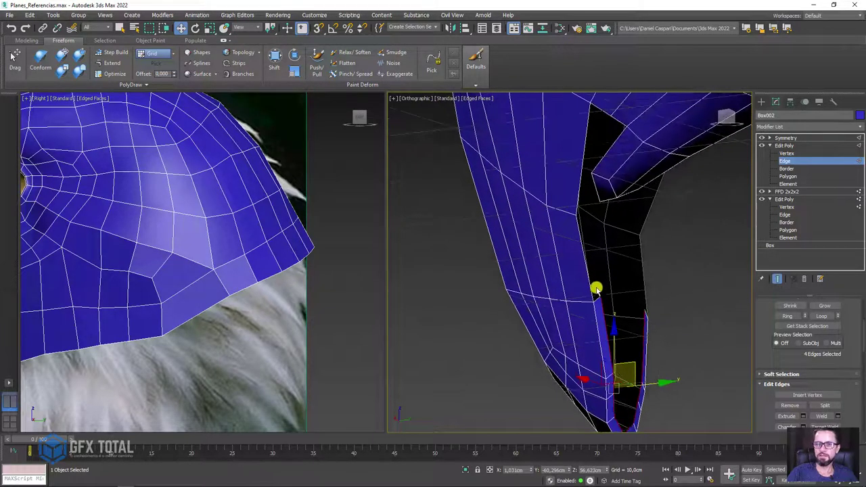
Select open edges further up the beak along the blue strip
left_click(580, 201)
mouse_move(610, 203)
middle_mouse_down("alt")
mouse_move(610, 144)
mouse_move(547, 160)
middle_mouse_up("alt")
left_click(576, 153)
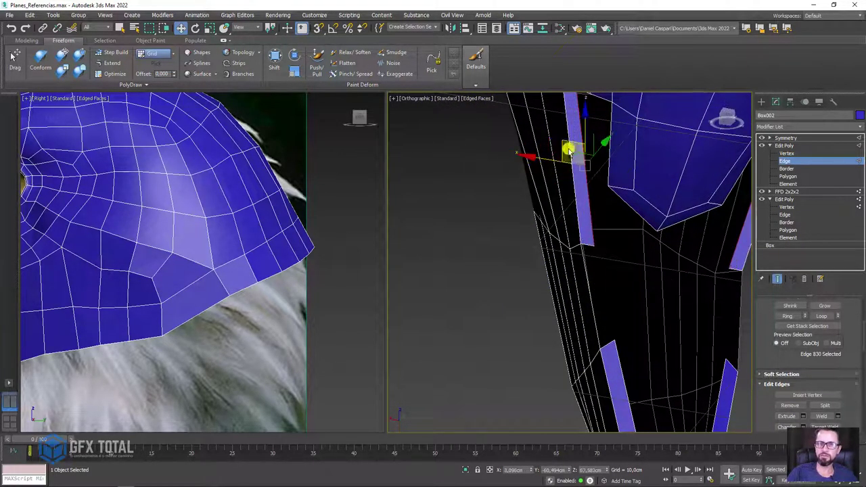
key("r")
key("w")
mouse_move(581, 170)
middle_mouse_down("alt")
mouse_move(676, 209)
mouse_move(643, 177)
middle_mouse_up("alt")
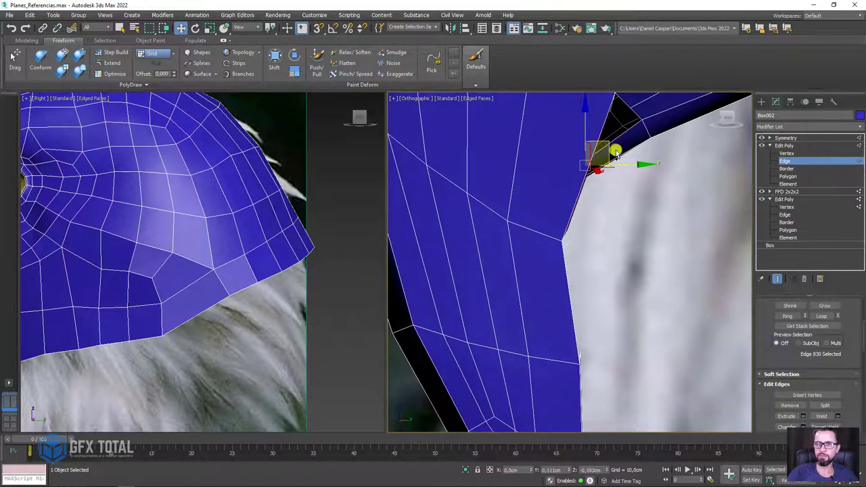
mouse_move(618, 145)
middle_mouse_down("alt")
mouse_move(600, 216)
mouse_move(576, 232)
middle_mouse_up("alt")
Select the two facing open edges under the beak and Bridge them with new faces
left_click(576, 232)
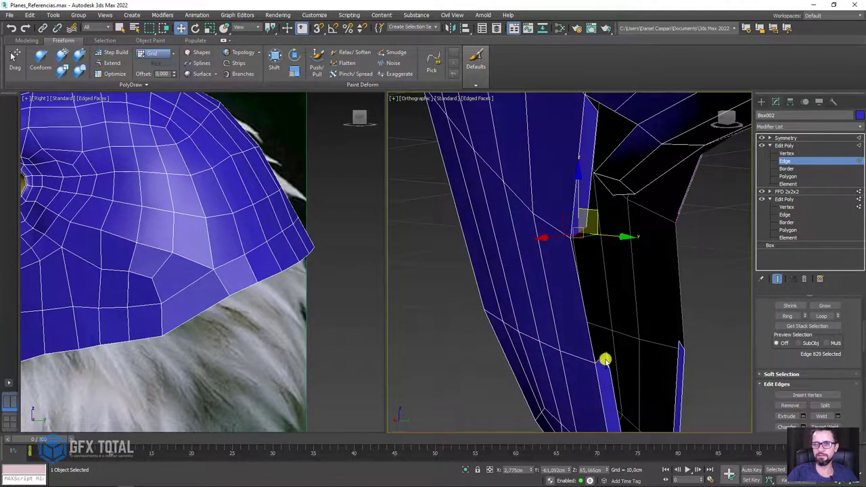
left_click(602, 357, "ctrl")
scroll(782, 421, "down", 3)
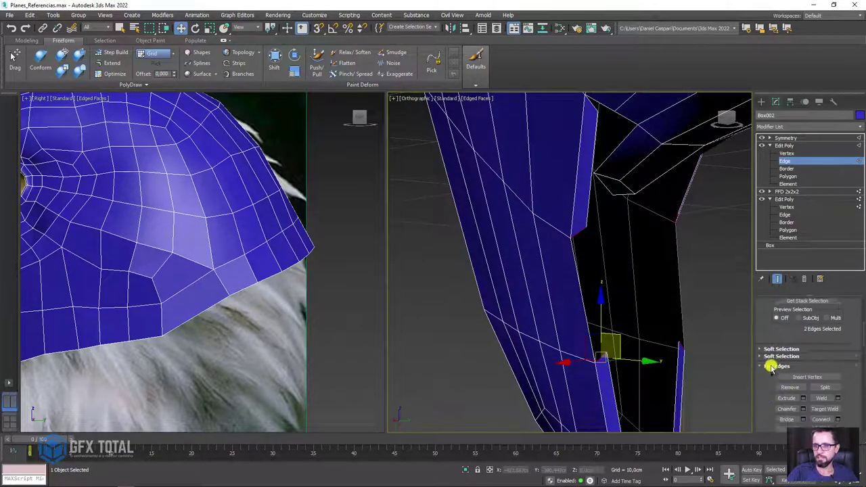
left_click(785, 366)
mouse_move(608, 224)
middle_mouse_down("alt")
mouse_move(628, 196)
mouse_move(511, 314)
mouse_move(557, 241)
mouse_move(510, 284)
mouse_move(554, 257)
mouse_move(548, 250)
middle_mouse_up("alt")
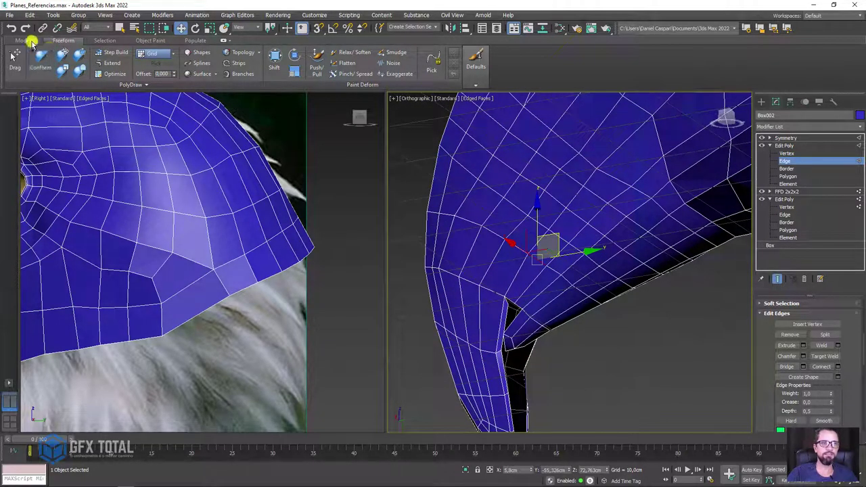
left_click(28, 41)
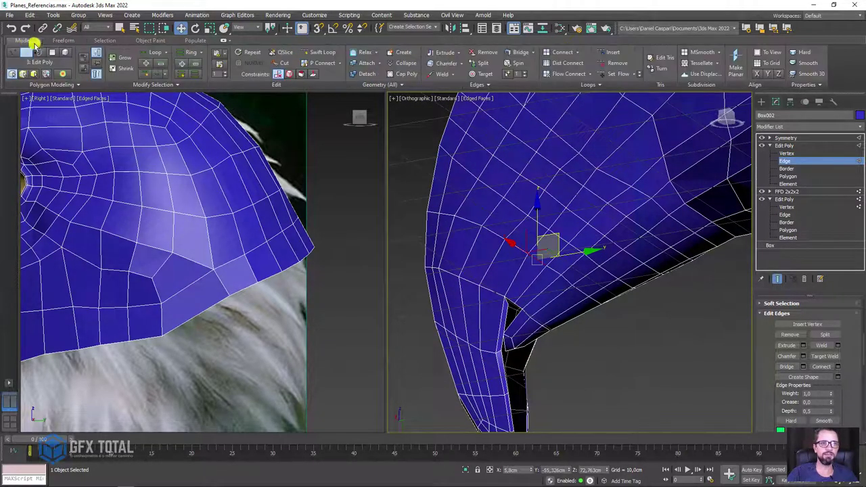
Browse the Modeling ribbon panels and return to the Polygon Modeling tools
left_click(131, 84)
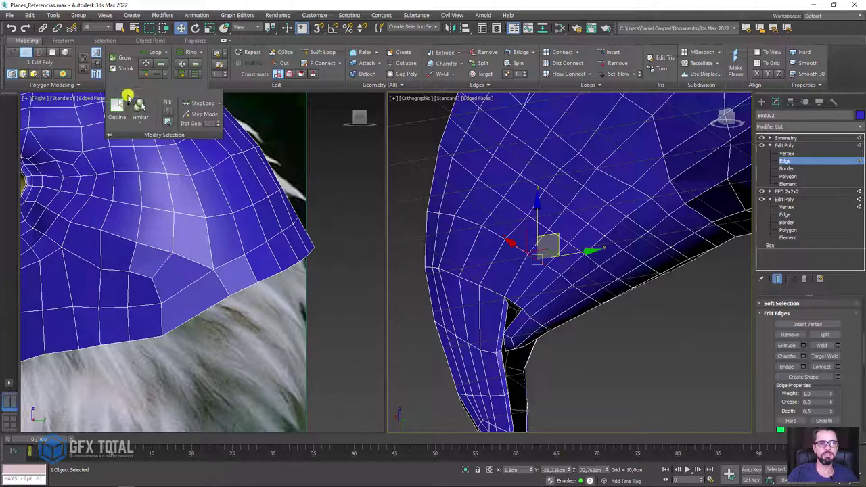
left_click(54, 85)
left_click(121, 81)
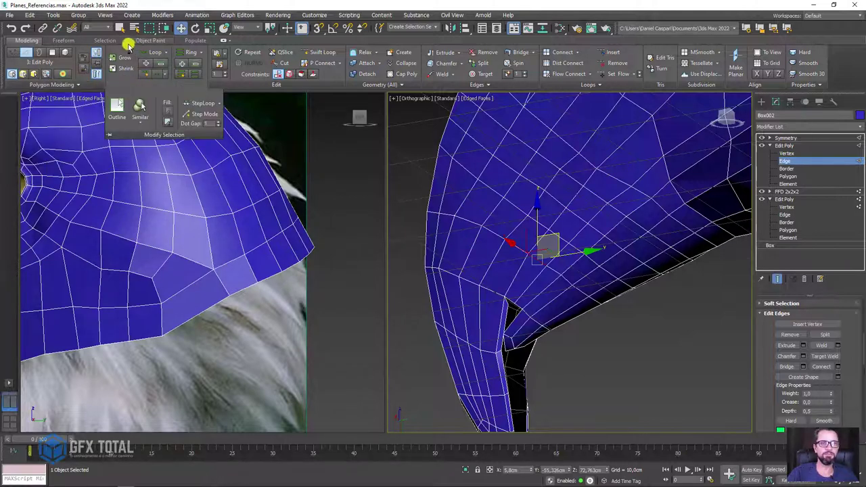
left_click(128, 44)
left_click(28, 40)
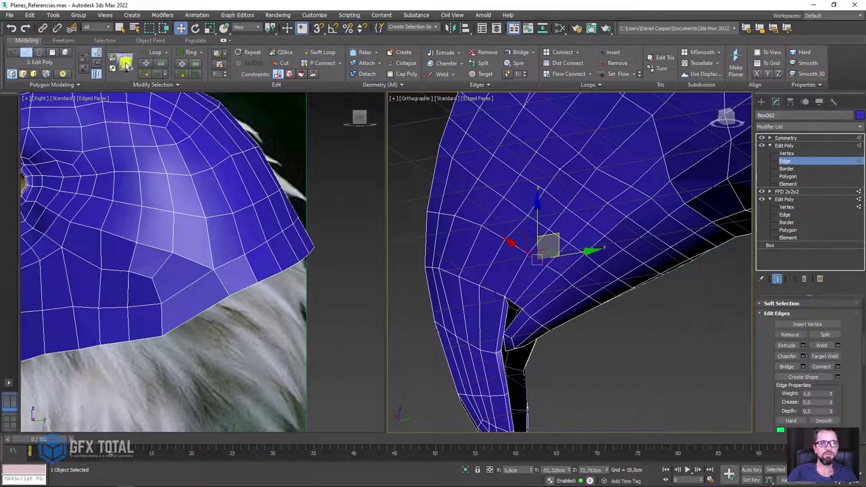
Step the edge selection forward and back to neighbouring edges with the Loop/Ring shift buttons
left_click(181, 64)
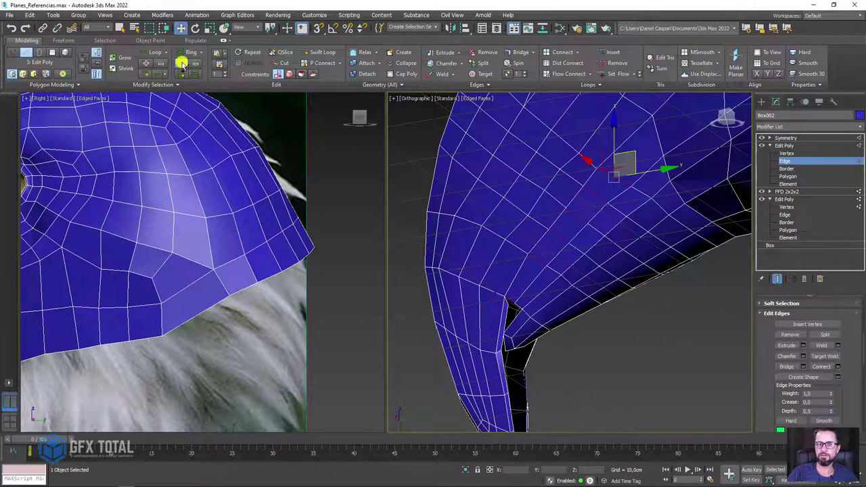
left_click(181, 64)
mouse_move(608, 155)
middle_mouse_down("alt")
mouse_move(633, 158)
mouse_move(652, 263)
mouse_move(623, 265)
mouse_move(512, 228)
middle_mouse_up("alt")
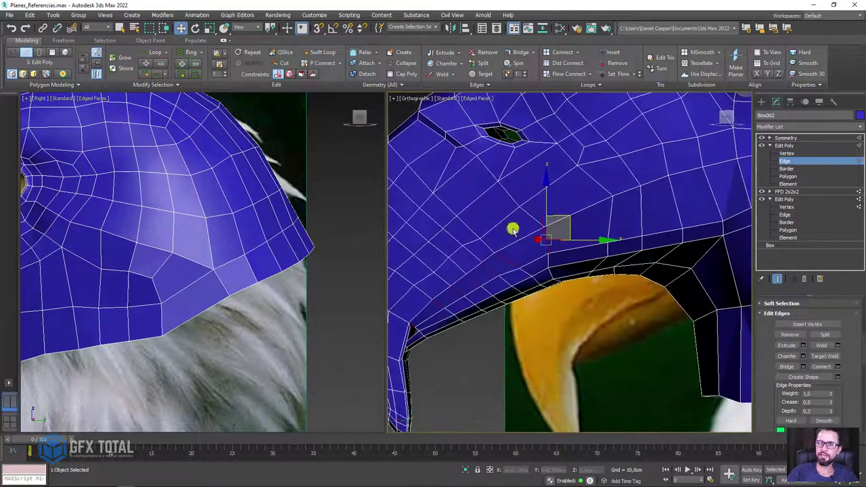
left_click(144, 62)
left_click(144, 63)
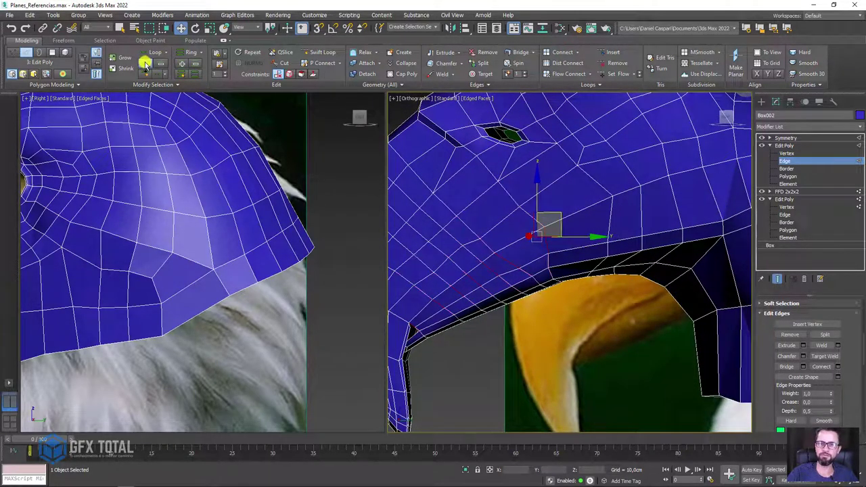
left_click(184, 68)
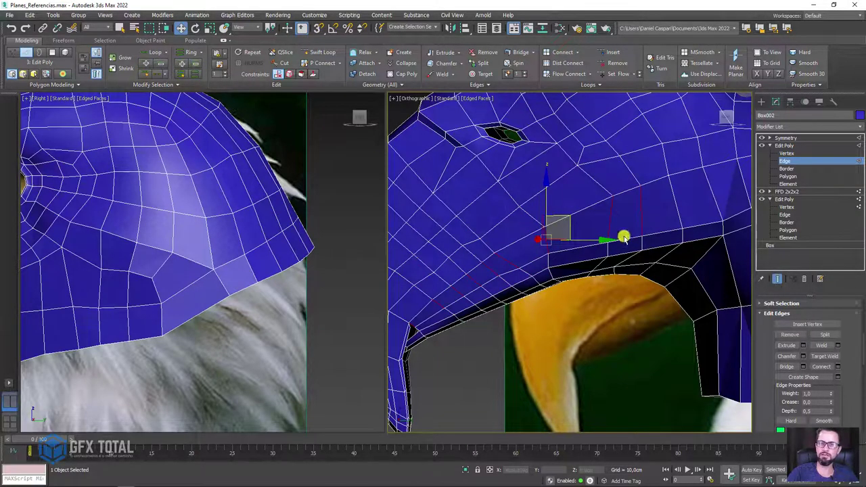
scroll(624, 236, "down", 3)
middle_click_drag(623, 237, 658, 235, "alt")
Make the mask See-Through and set the right viewport to Left view
key("alt+x")
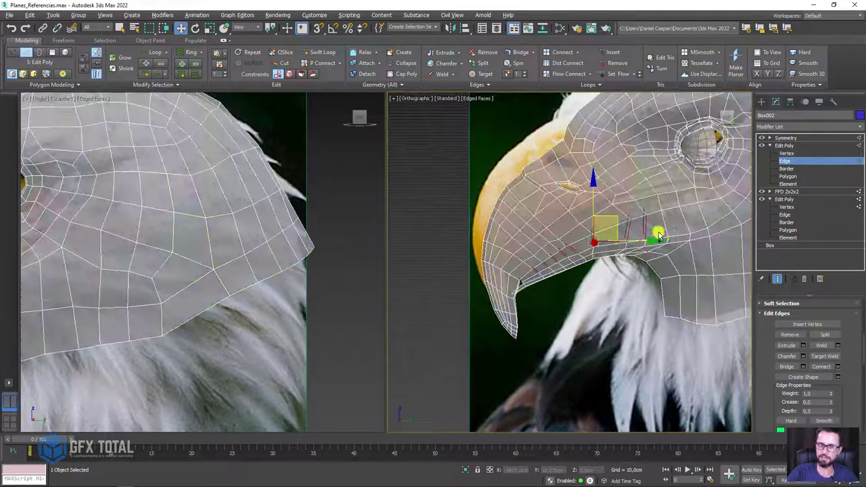
key("l")
scroll(628, 205, "up", 3)
scroll(614, 193, "up", 2)
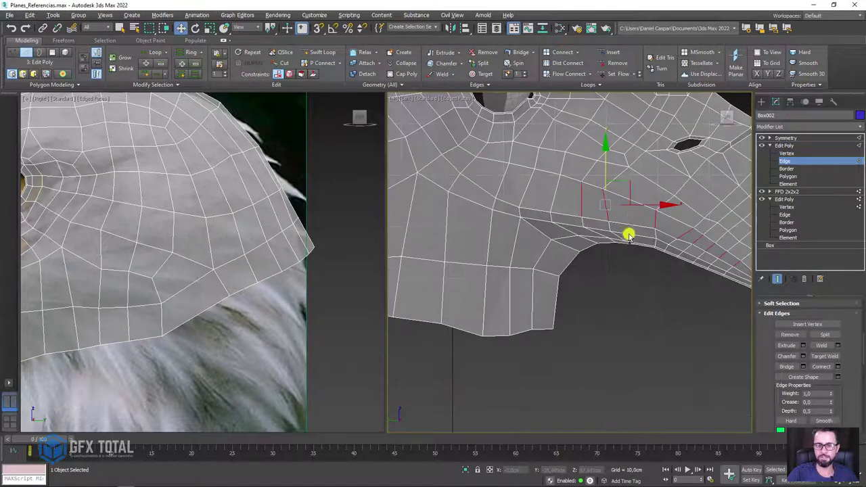
scroll(628, 232, "down", 4)
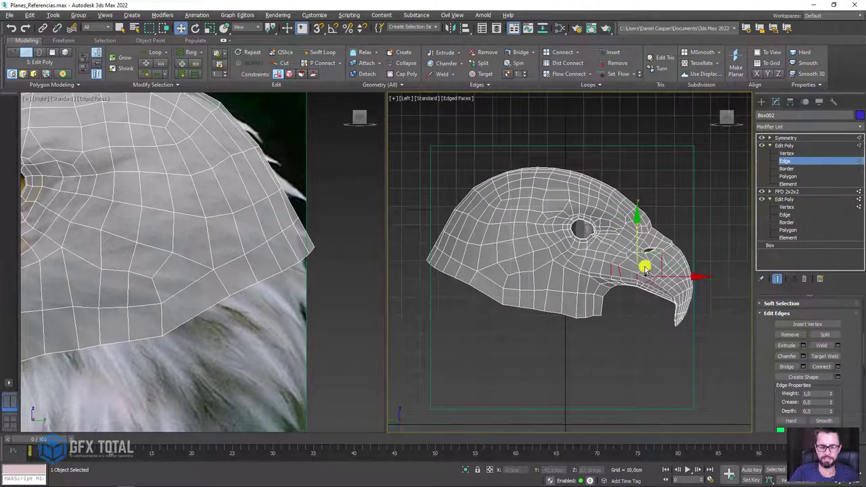
Switch the right viewport to Front view and zoom in on the beak
key("f")
scroll(327, 237, "down", 3)
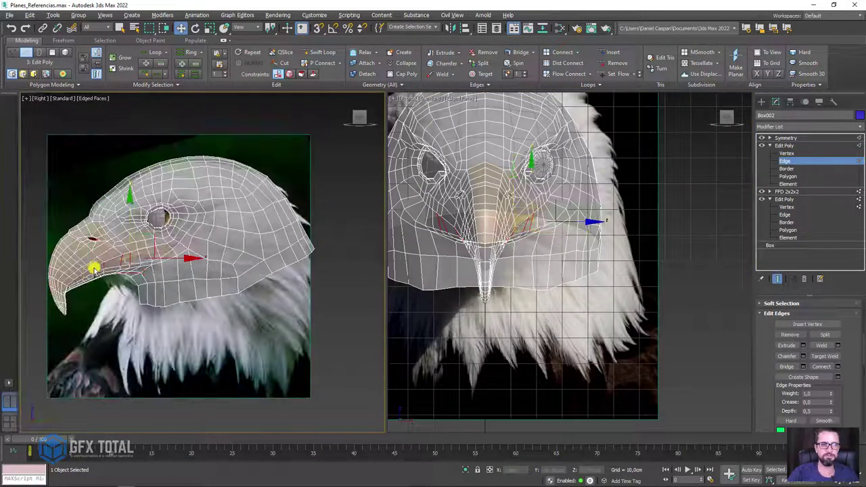
scroll(321, 227, "up", 2)
scroll(317, 218, "up", 2)
scroll(317, 218, "up", 2)
scroll(203, 99, "up", 1)
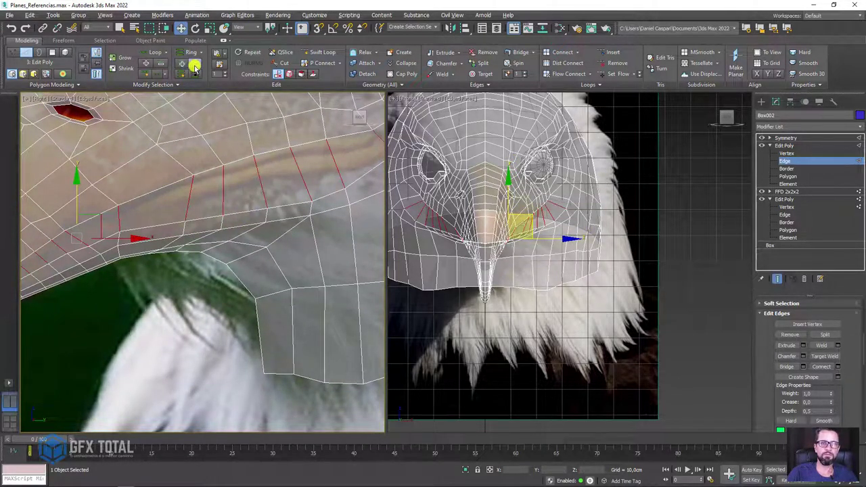
scroll(286, 135, "down", 3)
scroll(116, 225, "up", 2)
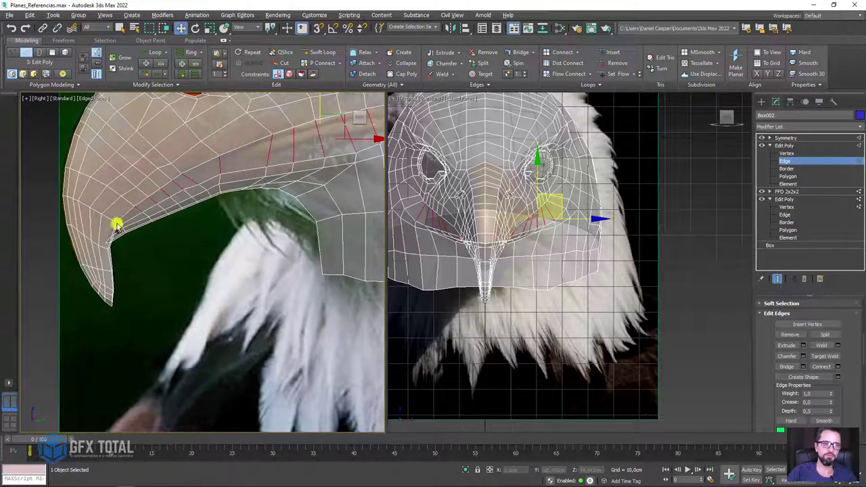
scroll(116, 226, "up", 2)
scroll(129, 228, "down", 1)
Select the edges along the mouth line up to the beak hook
left_click(123, 216)
scroll(128, 212, "down", 1)
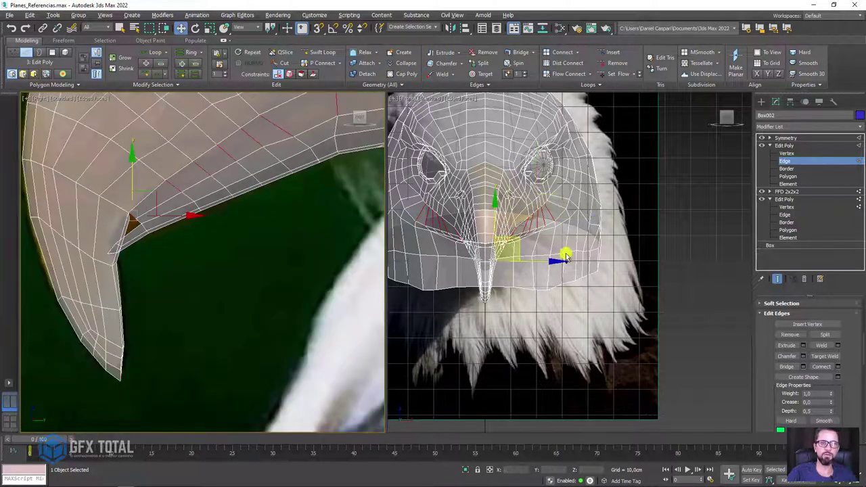
left_click(541, 245)
scroll(543, 241, "up", 2)
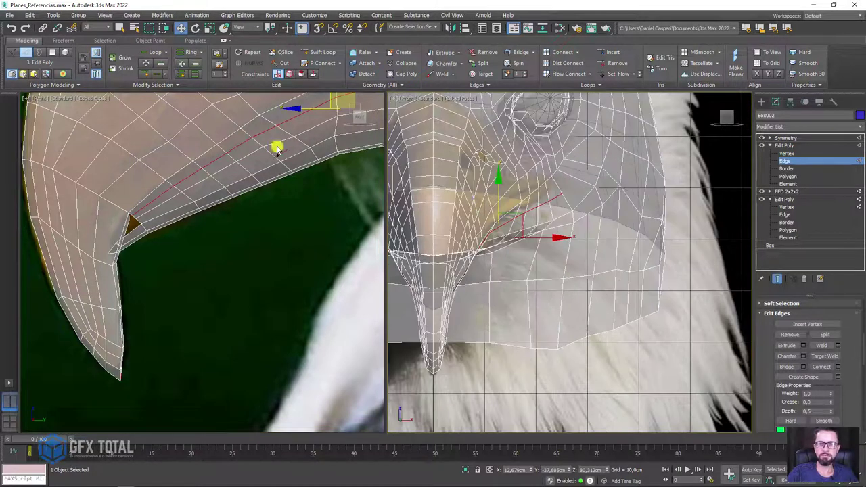
scroll(201, 195, "up", 1)
scroll(178, 232, "up", 1)
scroll(288, 208, "down", 1)
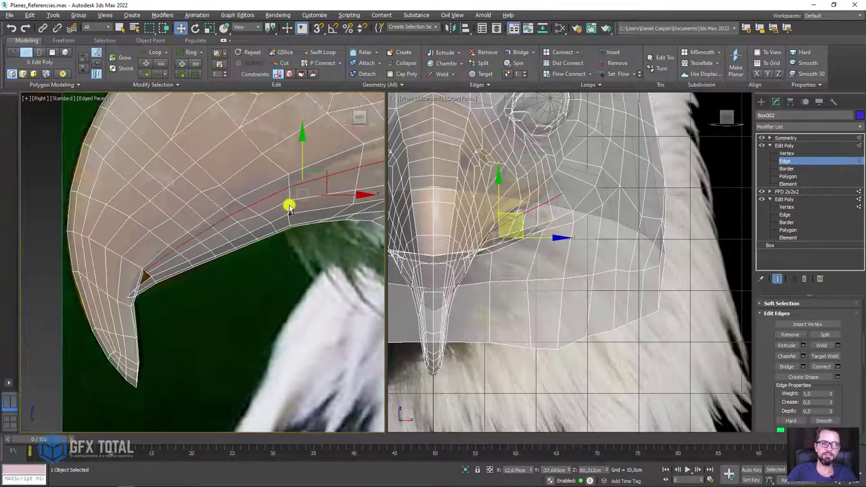
scroll(838, 365, "down", 3)
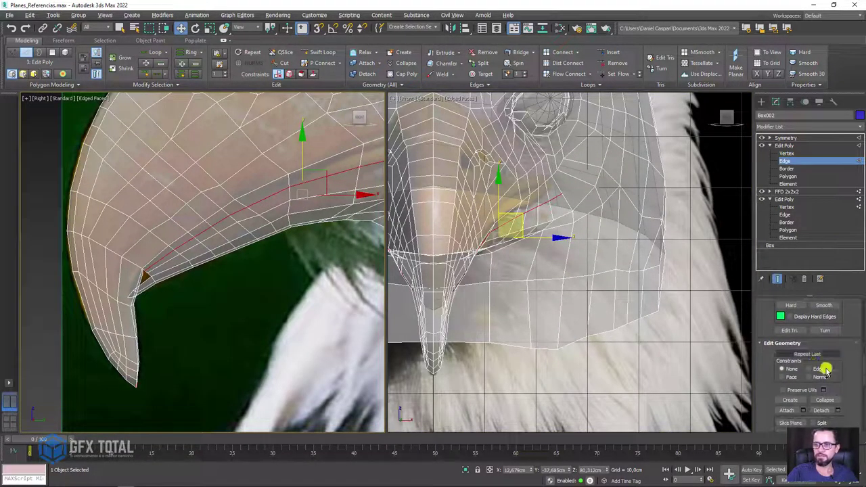
Move the selected mouth edges to reshape the mouth line, turning See-Through off
scroll(280, 253, "up", 1)
scroll(271, 216, "up", 1)
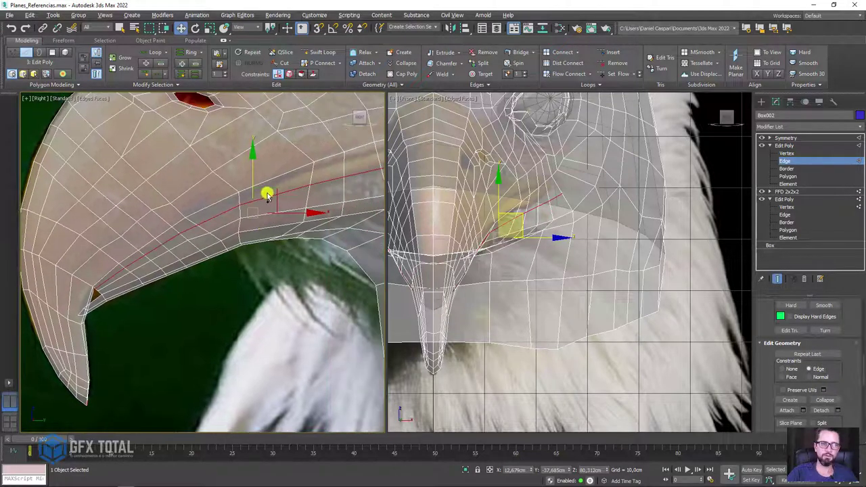
mouse_move(257, 152)
left_mouse_down()
mouse_move(253, 140)
mouse_move(249, 167)
left_mouse_up()
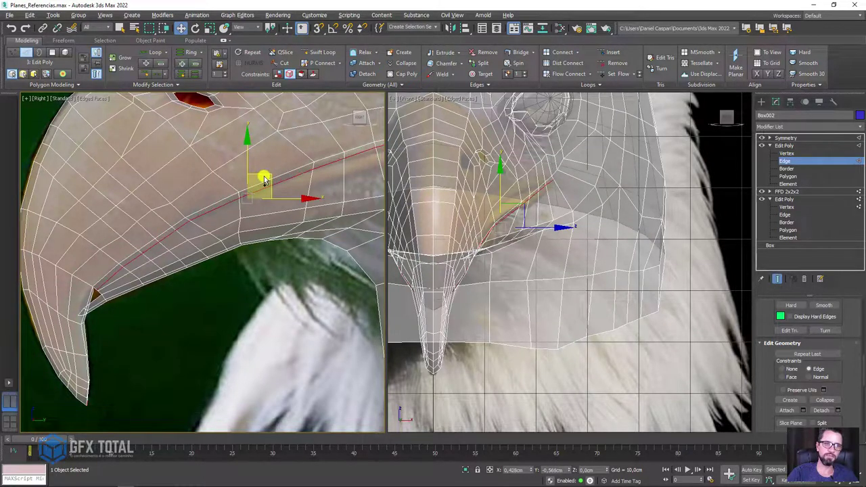
left_click_drag(261, 177, 263, 183)
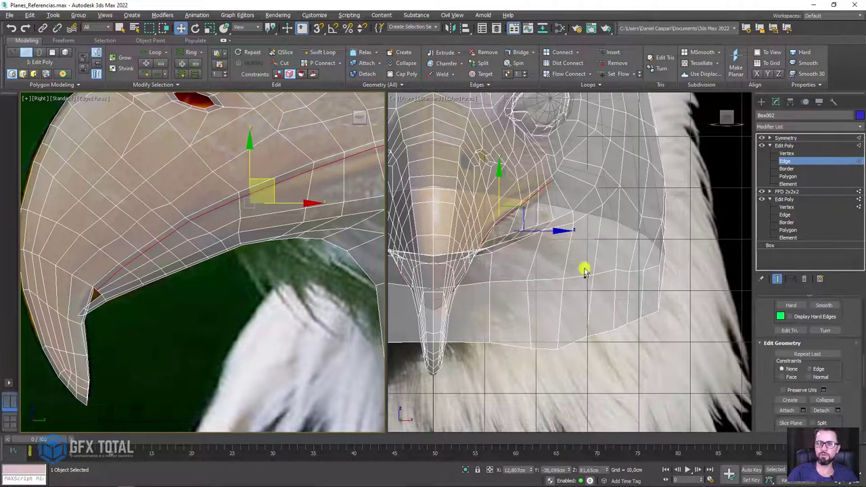
scroll(541, 245, "up", 3)
key("alt+x")
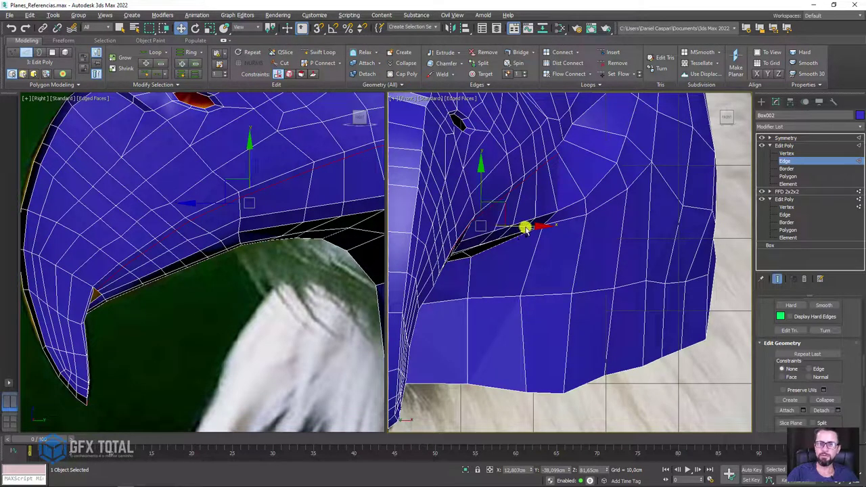
left_click_drag(521, 227, 519, 191)
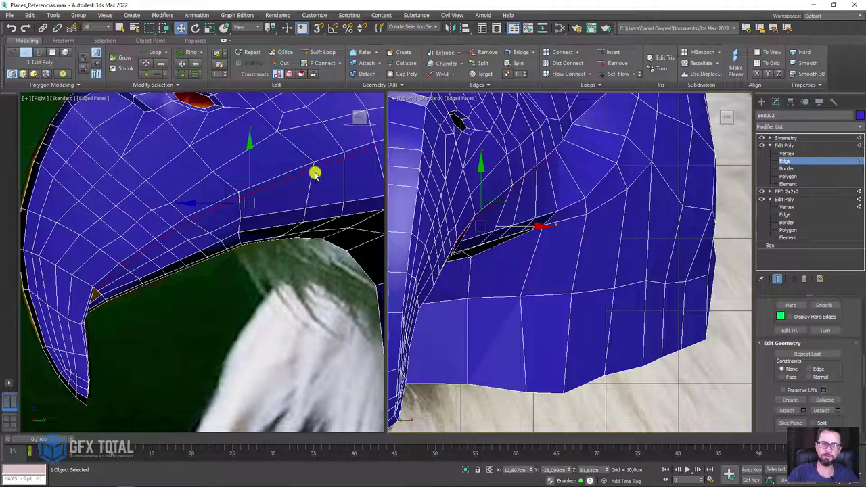
left_click_drag(281, 176, 297, 176)
middle_click_drag(297, 176, 224, 75, "alt")
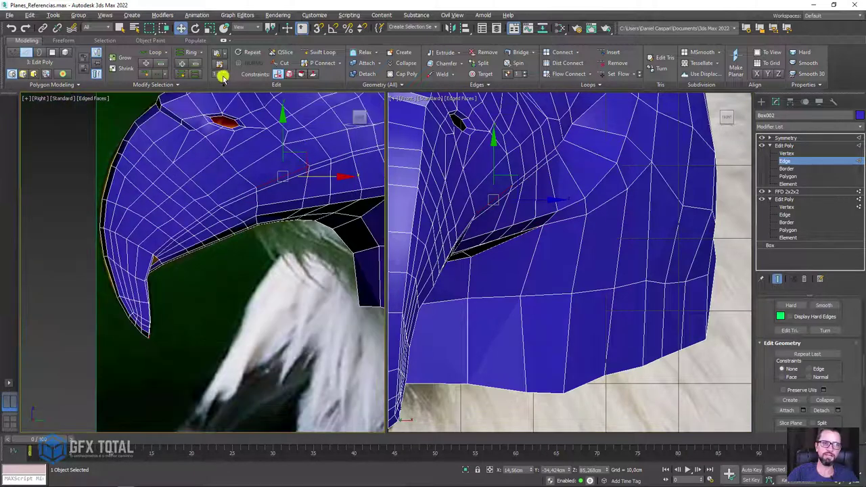
Extend the selection along the mouth loop and shift it sideways to reshape the opening
left_click(148, 64)
left_click(148, 64)
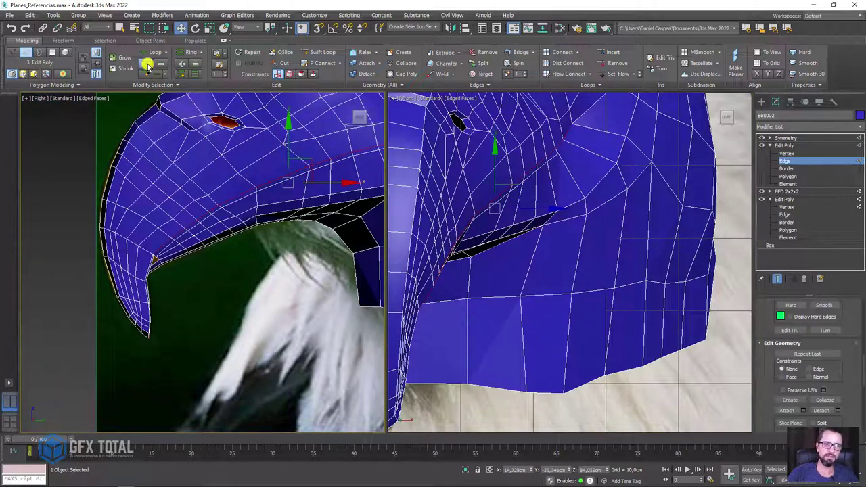
middle_click_drag(294, 184, 213, 194)
scroll(213, 195, "down", 2)
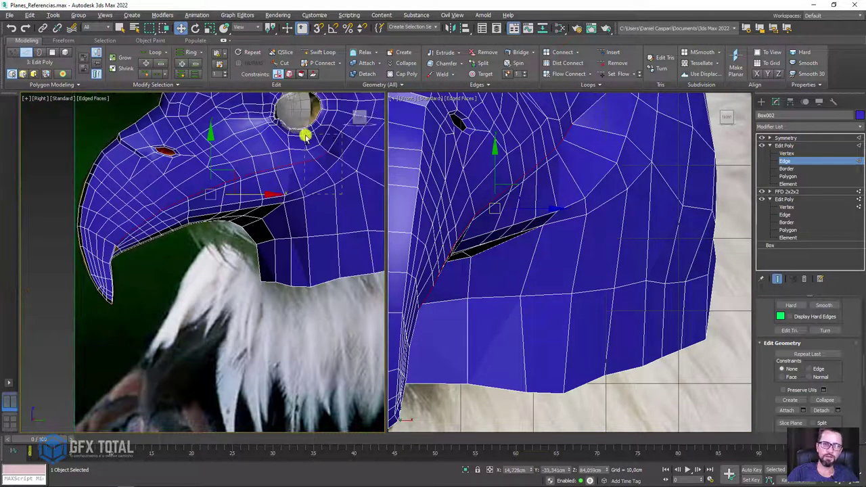
middle_click_drag(537, 243, 536, 228, "alt")
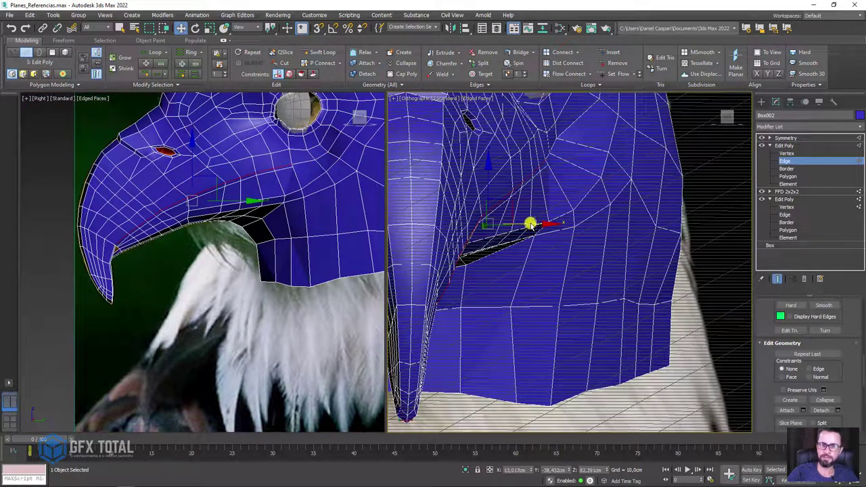
left_click_drag(531, 223, 534, 223)
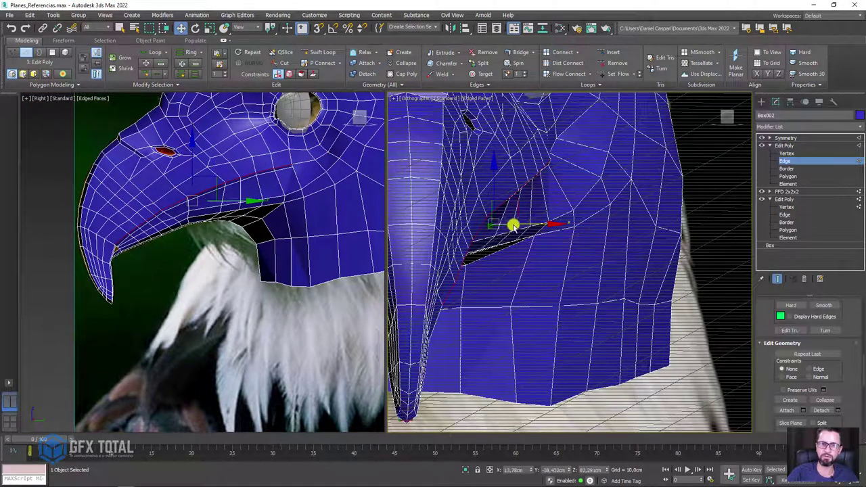
scroll(512, 225, "up", 3)
Target Weld the loose edge onto its neighbour at the mouth corner
mouse_move(512, 226)
middle_mouse_down("alt")
mouse_move(503, 215)
mouse_move(496, 230)
mouse_move(633, 186)
middle_mouse_up("alt")
scroll(521, 228, "down", 3)
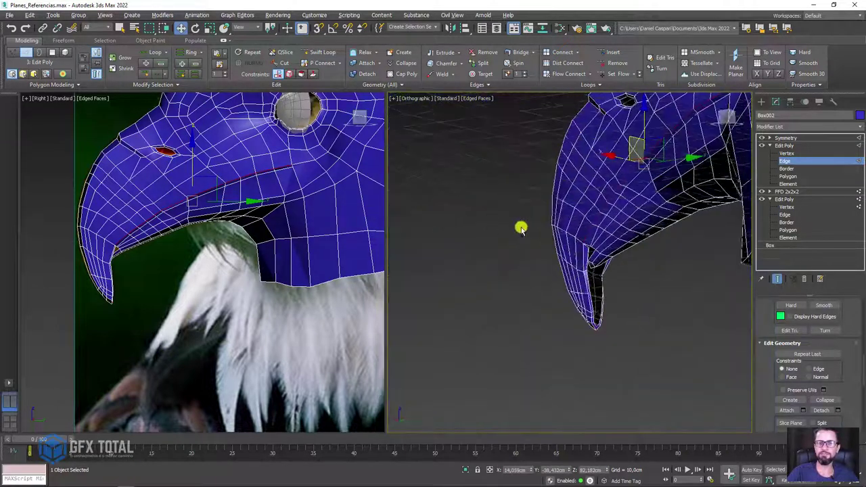
middle_click_drag(521, 228, 610, 257, "alt")
scroll(528, 234, "up", 3)
scroll(532, 234, "up", 3)
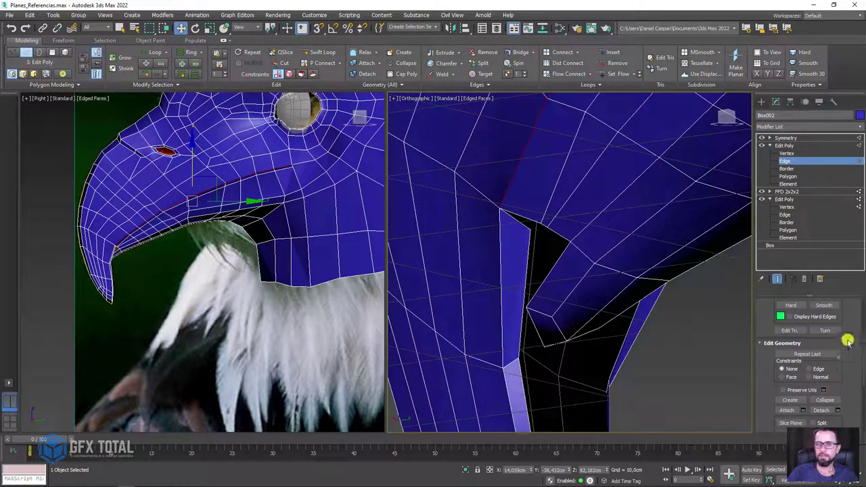
scroll(846, 390, "up", 1)
scroll(844, 379, "up", 1)
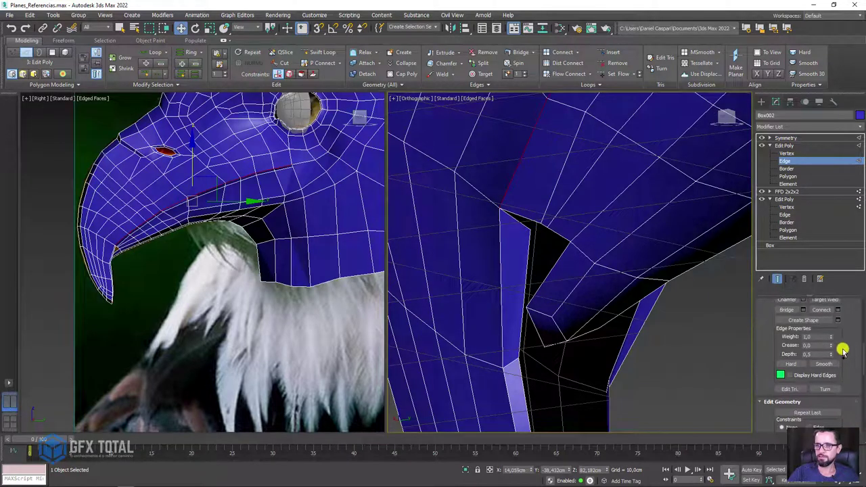
scroll(841, 370, "up", 1)
left_click(828, 346)
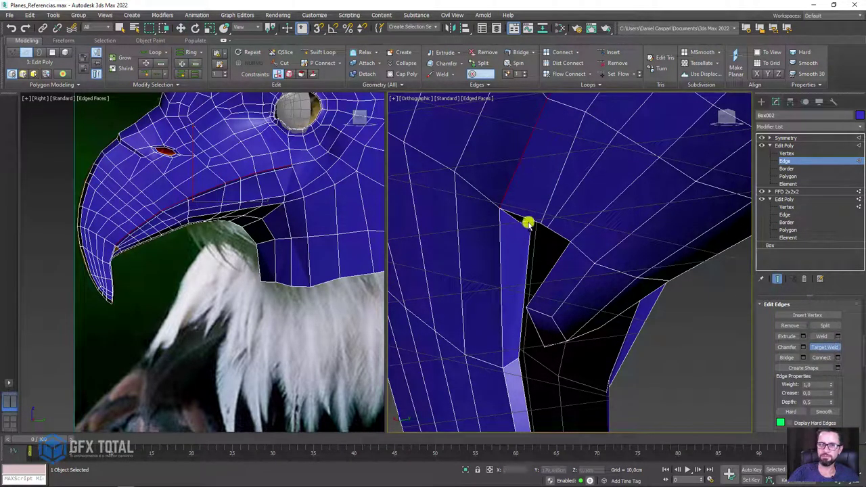
left_click(527, 223)
At Vertex level, nudge the mouth-corner vertex slightly left
key("w")
middle_click_drag(539, 240, 531, 219, "alt")
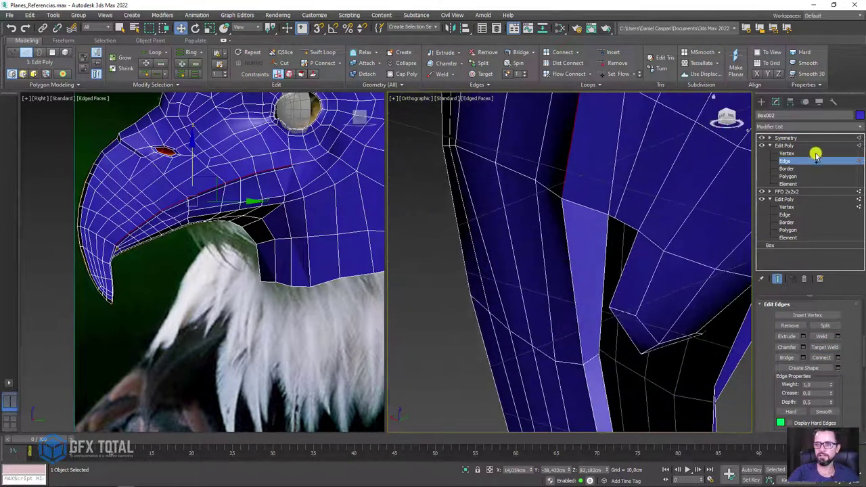
left_click(815, 154)
left_click(608, 213)
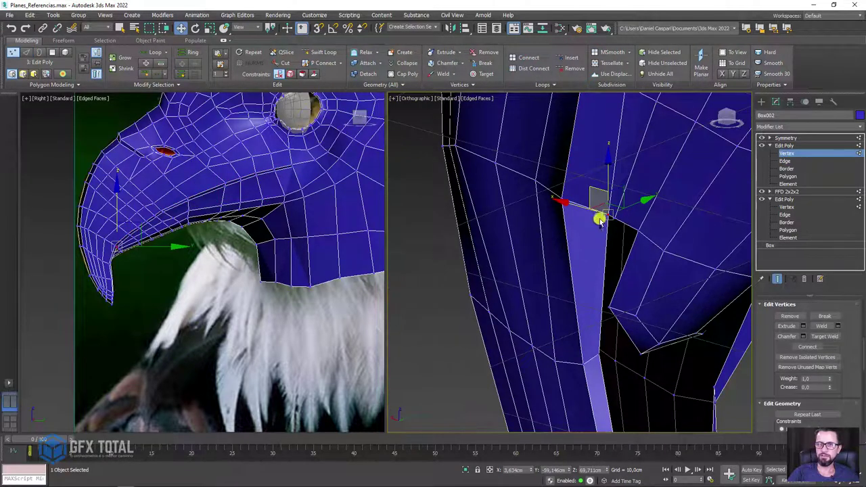
left_click_drag(568, 208, 547, 196)
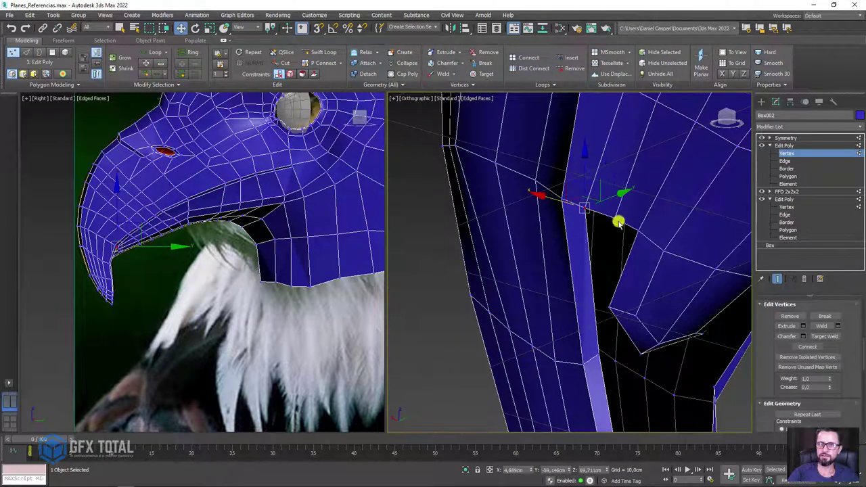
Select further vertices along the mouth edge under the beak
mouse_move(618, 222)
middle_mouse_down("alt")
mouse_move(666, 211)
mouse_move(659, 209)
middle_mouse_up("alt")
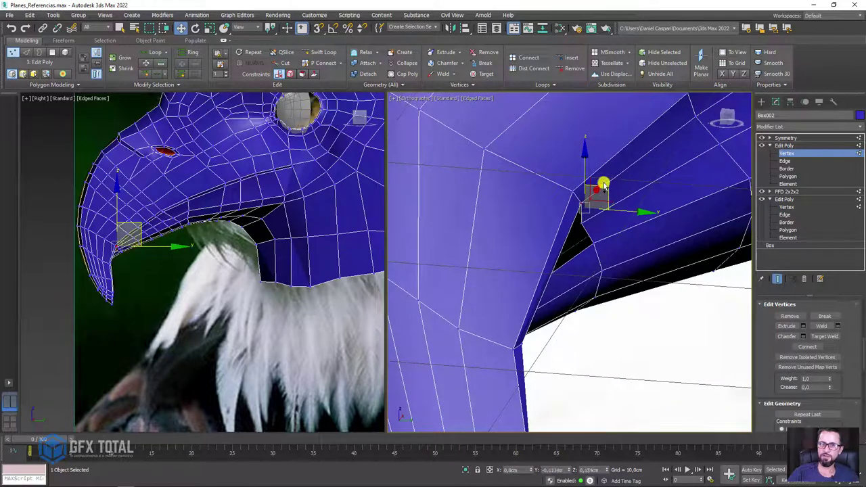
mouse_move(599, 187)
middle_mouse_down("alt")
mouse_move(632, 239)
mouse_move(610, 248)
middle_mouse_up("alt")
left_click(612, 245)
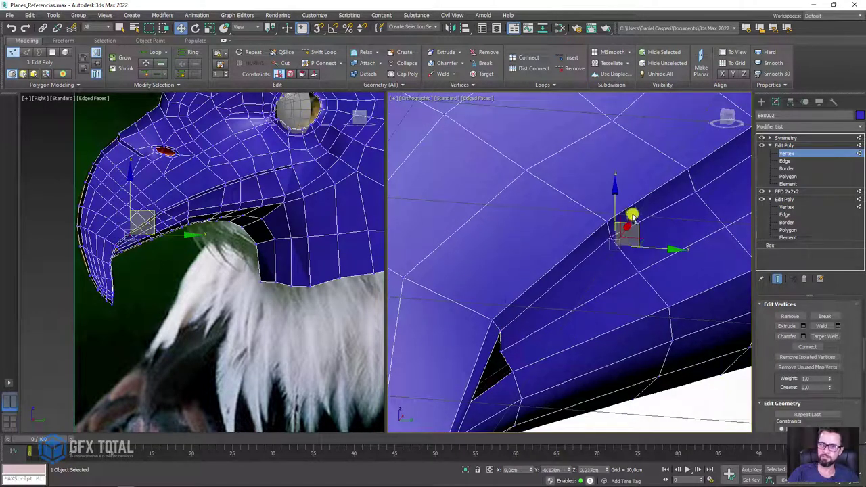
left_click(696, 185)
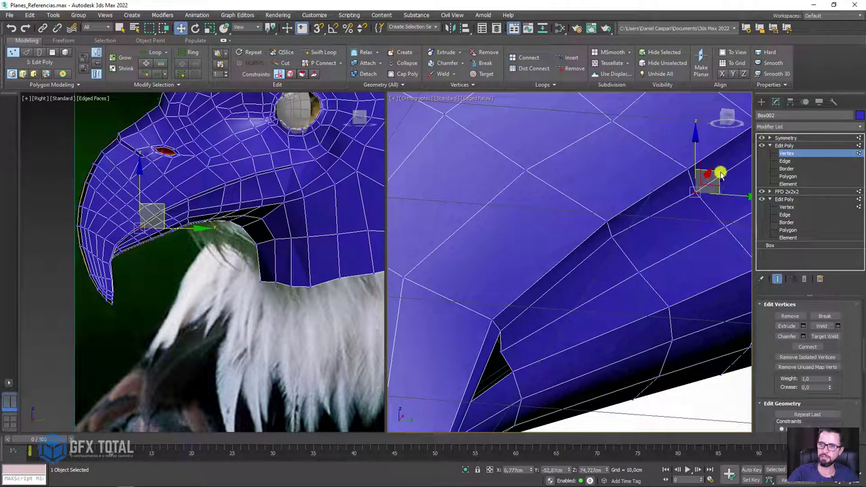
mouse_move(716, 165)
middle_mouse_down("alt")
mouse_move(683, 234)
mouse_move(653, 263)
mouse_move(597, 176)
mouse_move(614, 182)
mouse_move(615, 240)
middle_mouse_up("alt")
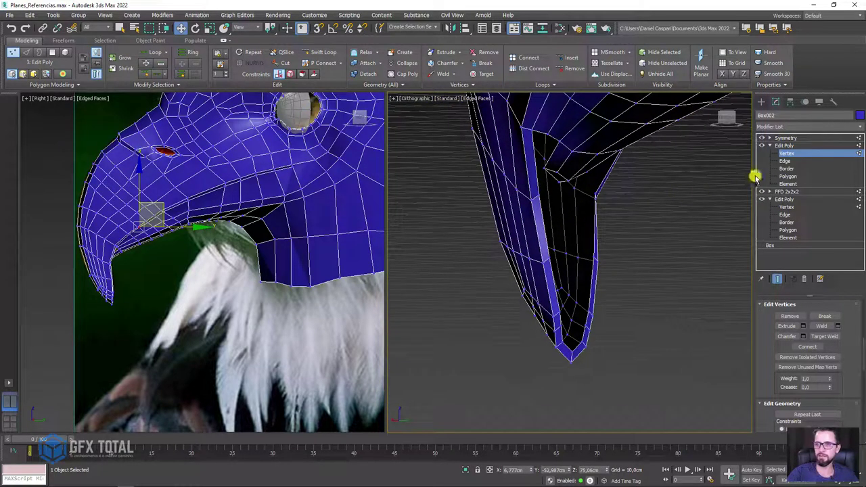
Select the open border and an open edge on the neck underside
left_click(786, 169)
scroll(566, 324, "up", 3)
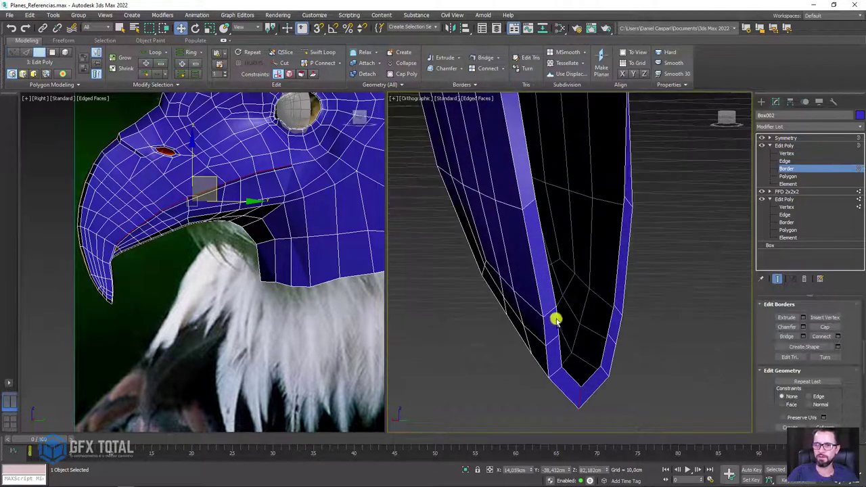
left_click(554, 319)
left_click(785, 161)
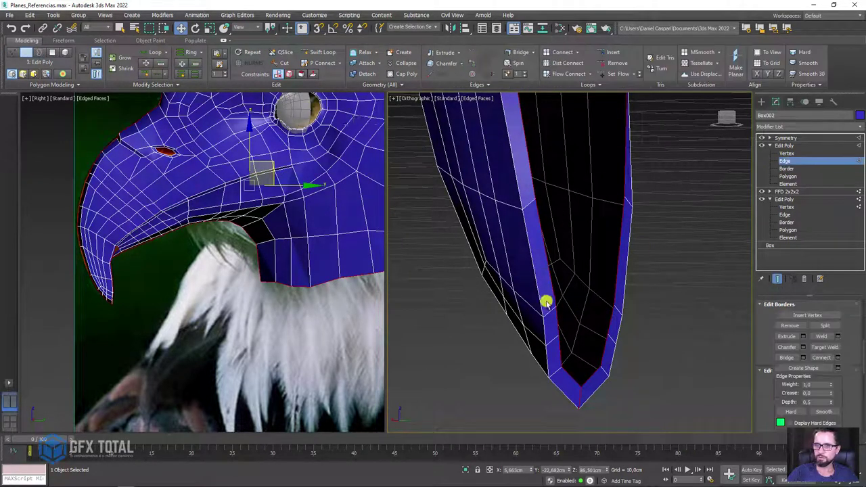
left_click(553, 326)
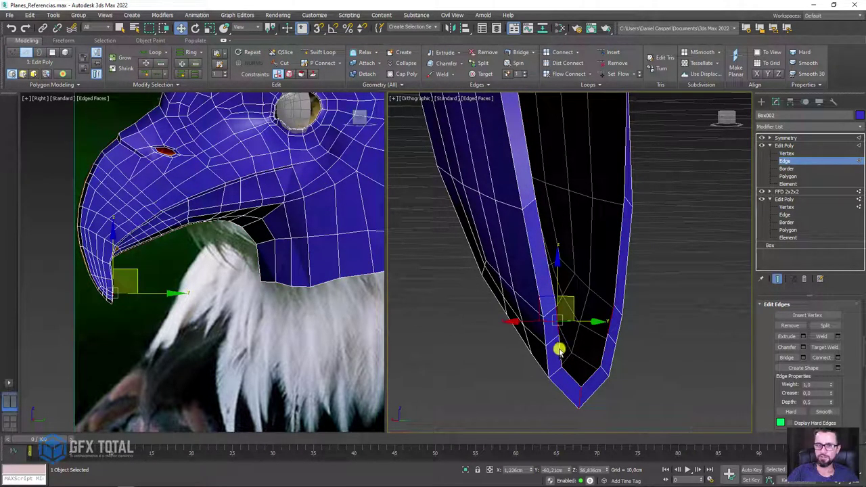
Set the selected centre edges' X position to 0 cm in the Move type-in
middle_click_drag(589, 348, 543, 338, "alt")
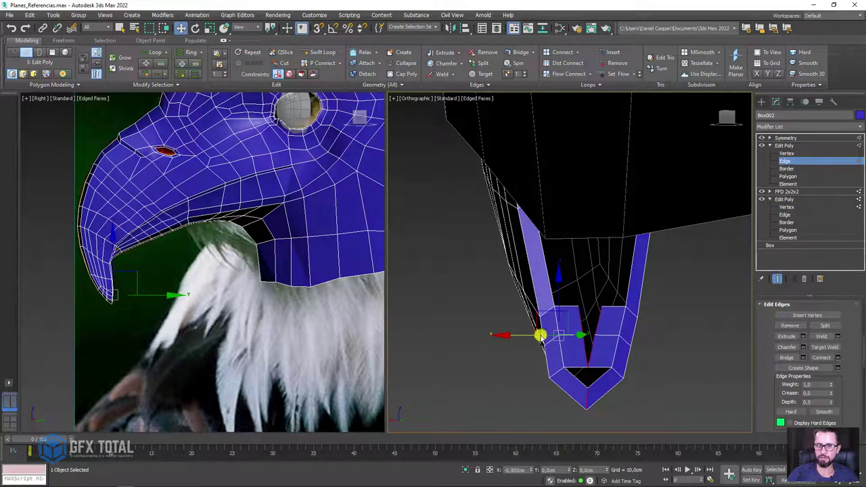
scroll(854, 379, "down", 5)
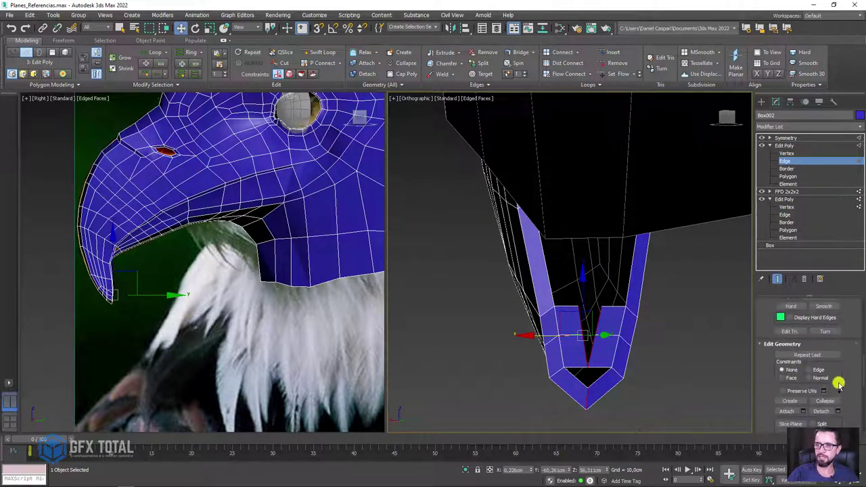
scroll(838, 383, "down", 4)
scroll(590, 340, "up", 3)
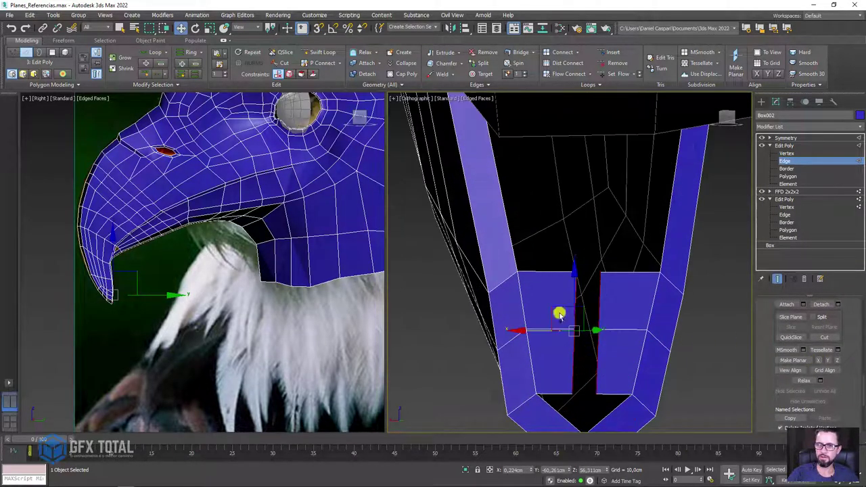
right_click(182, 29)
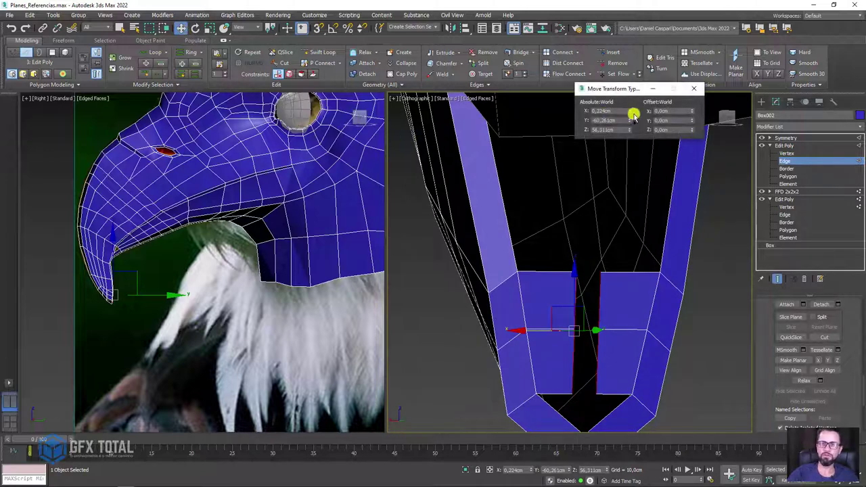
right_click(628, 110)
left_click(689, 90)
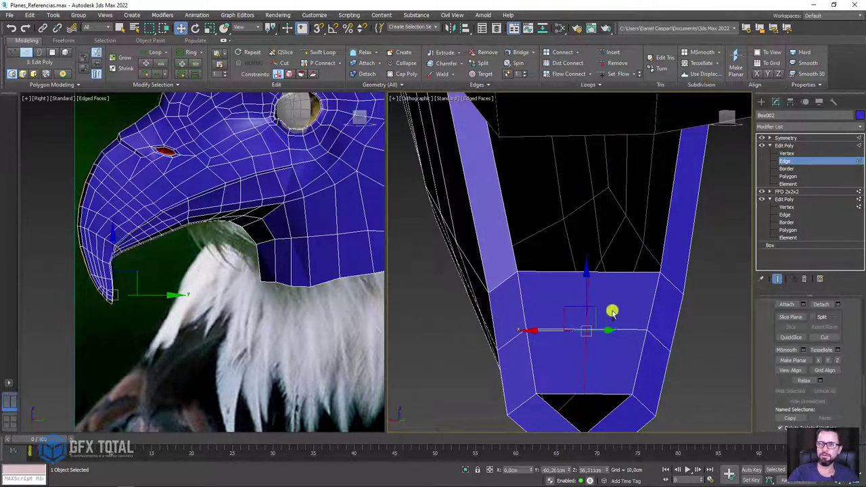
Bring the lower face loop into view and activate Target Weld for the centre seam
middle_click_drag(611, 309, 552, 239)
scroll(561, 250, "up", 2)
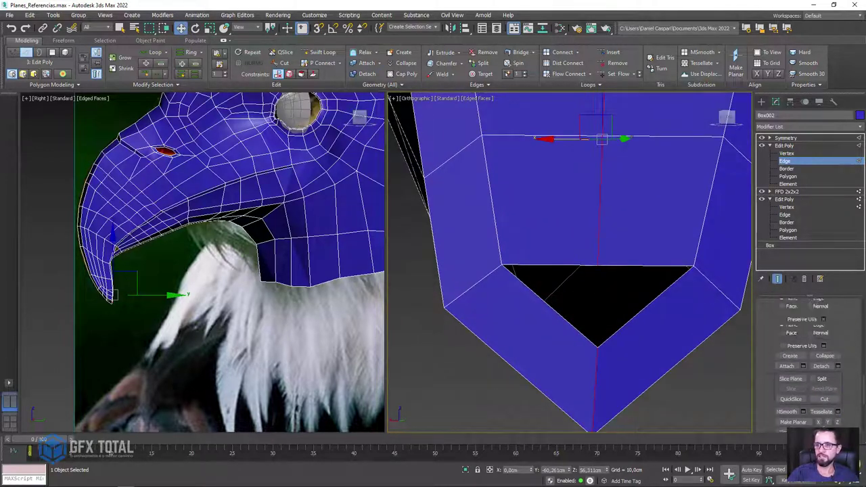
scroll(845, 342, "up", 3)
scroll(842, 365, "up", 3)
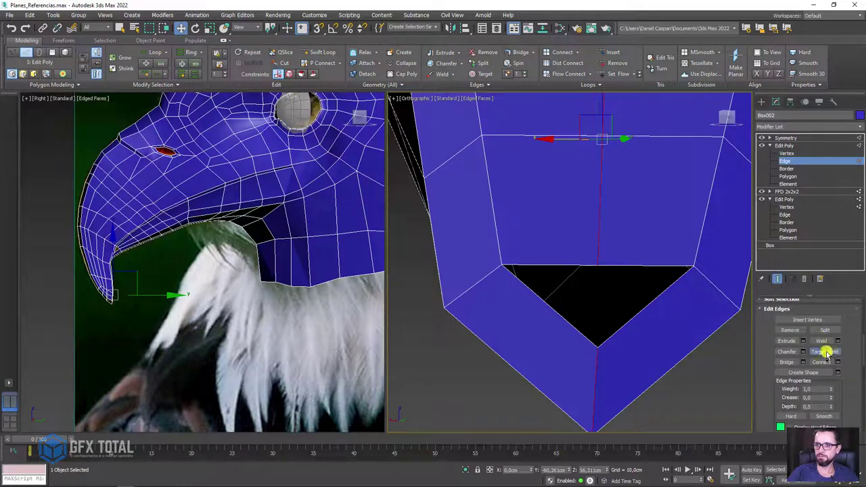
left_click(823, 352)
scroll(549, 308, "down", 2)
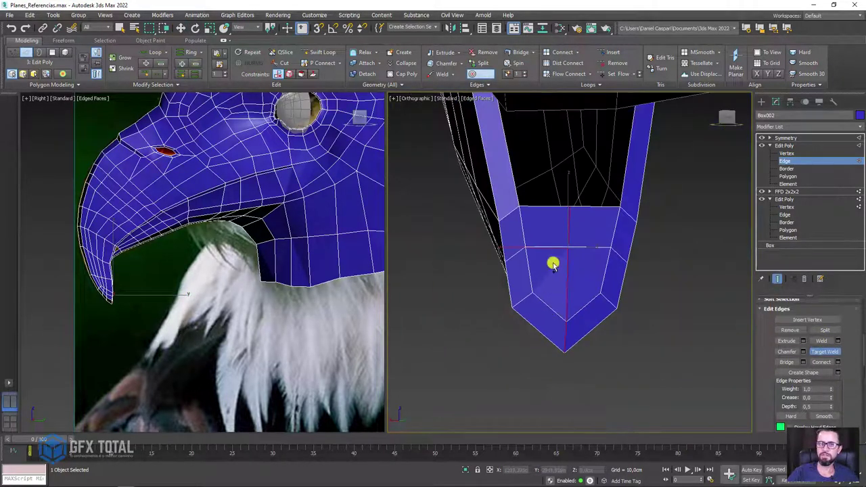
Try the Move, Scale and Rotate tools on the selected edge while orbiting the neck underside
key("w")
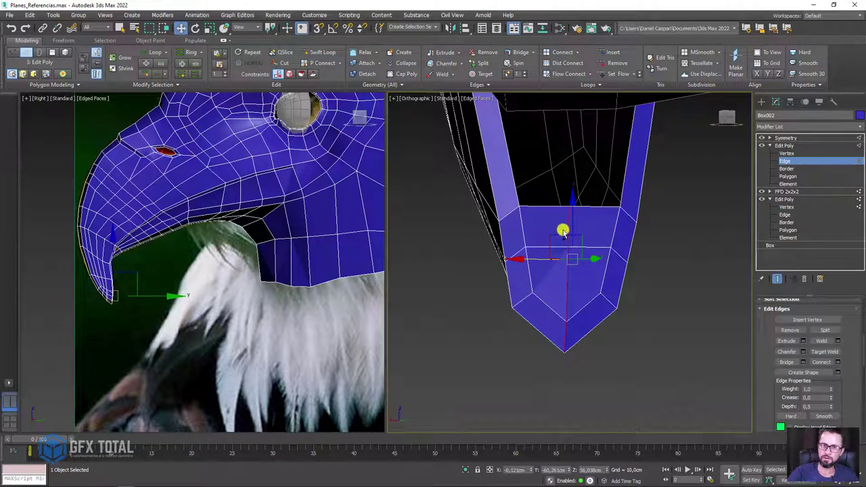
middle_click_drag(545, 245, 570, 248, "alt")
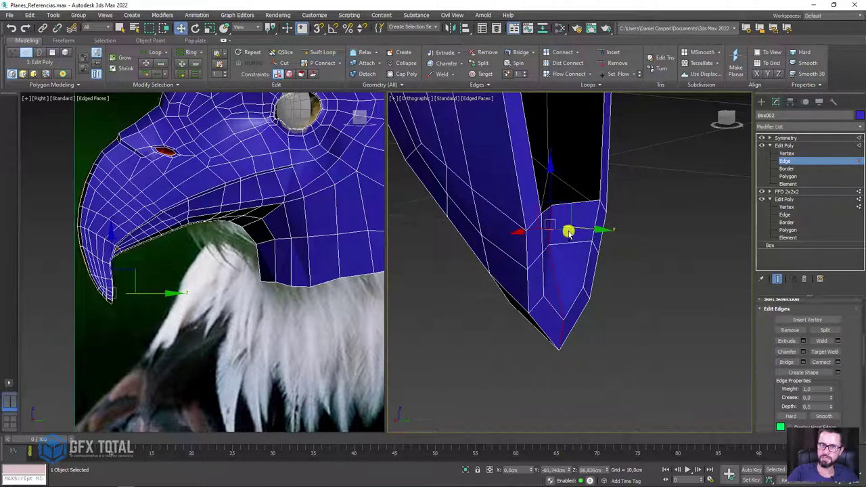
middle_click_drag(568, 232, 573, 208, "alt")
key("e")
key("r")
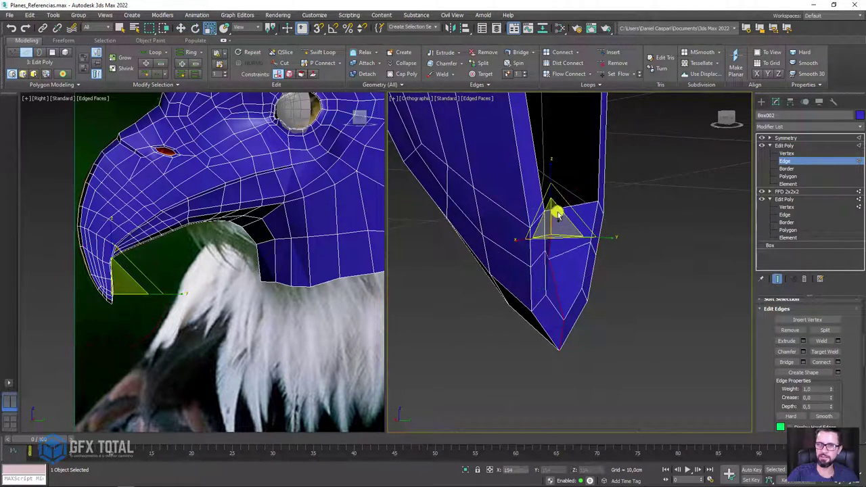
key("e")
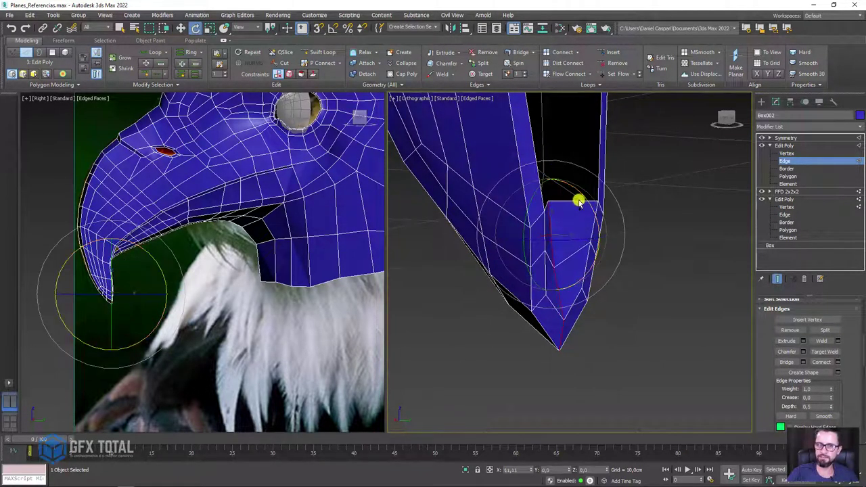
mouse_move(615, 249)
middle_mouse_down("alt")
mouse_move(566, 244)
mouse_move(553, 342)
mouse_move(567, 228)
mouse_move(535, 191)
mouse_move(583, 253)
mouse_move(570, 273)
middle_mouse_up("alt")
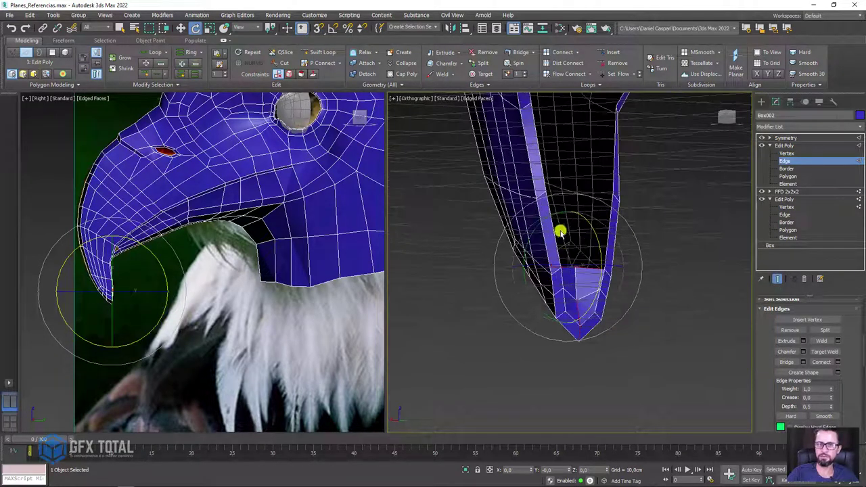
Select another edge on the underside panel and switch Edit Poly to Vertex level
key("w")
mouse_move(560, 232)
middle_mouse_down("alt")
mouse_move(535, 300)
mouse_move(562, 313)
middle_mouse_up("alt")
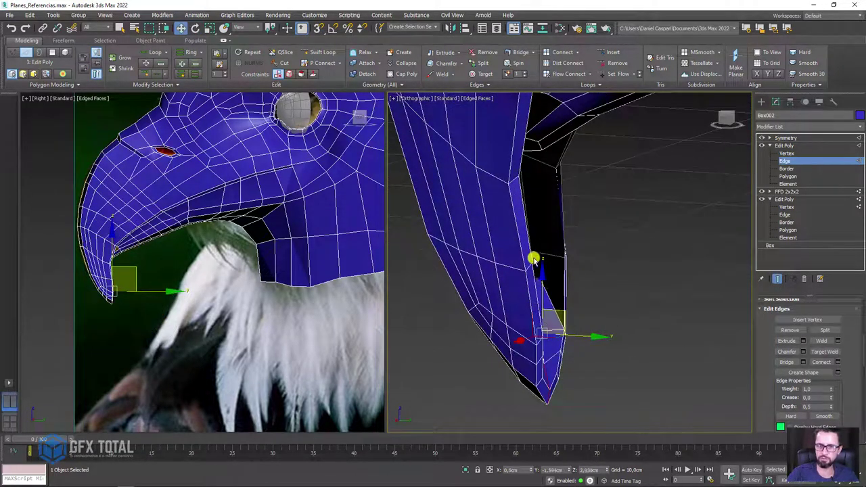
left_click(531, 244)
mouse_move(531, 243)
middle_mouse_down("alt")
mouse_move(560, 271)
mouse_move(544, 254)
middle_mouse_up("alt")
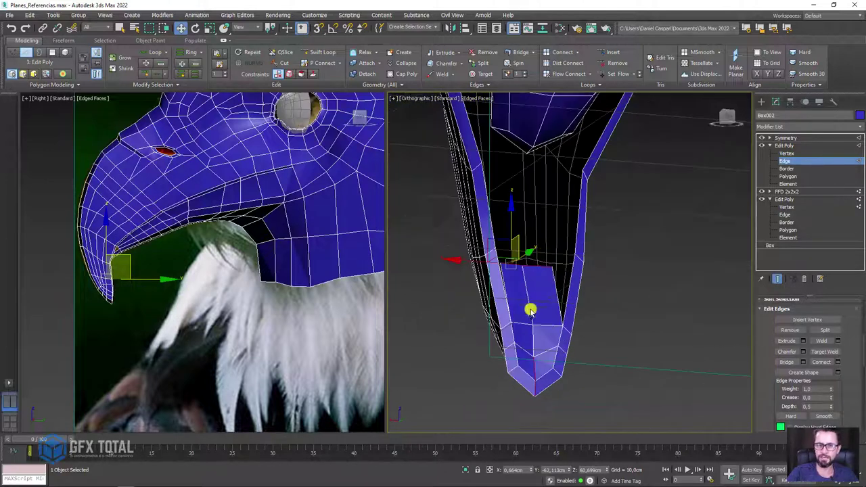
left_click(787, 155)
Select the underside panel's corner vertex and raise it toward the neck's side wall
left_click(527, 317)
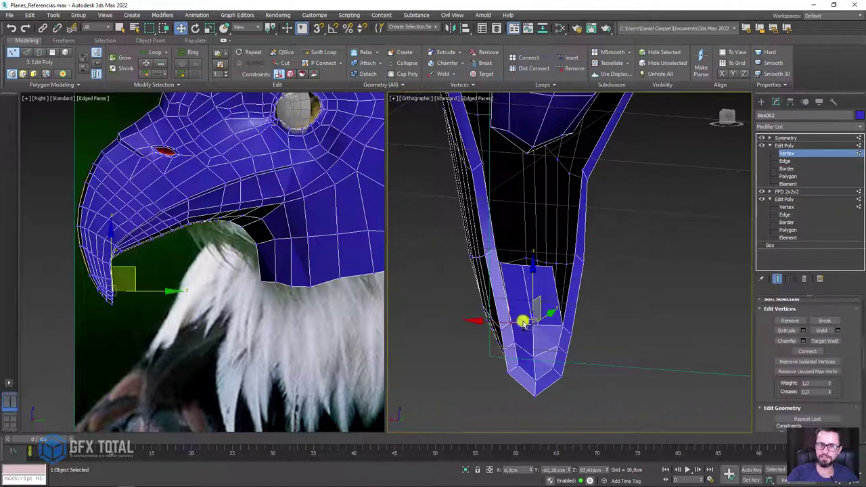
scroll(552, 326, "up", 3)
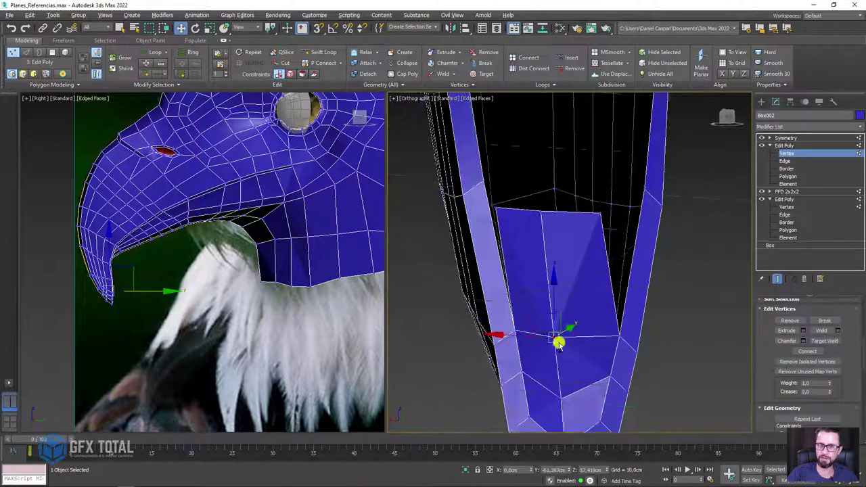
mouse_move(572, 324)
middle_mouse_down("alt")
mouse_move(592, 333)
mouse_move(570, 402)
mouse_move(599, 400)
mouse_move(554, 332)
middle_mouse_up("alt")
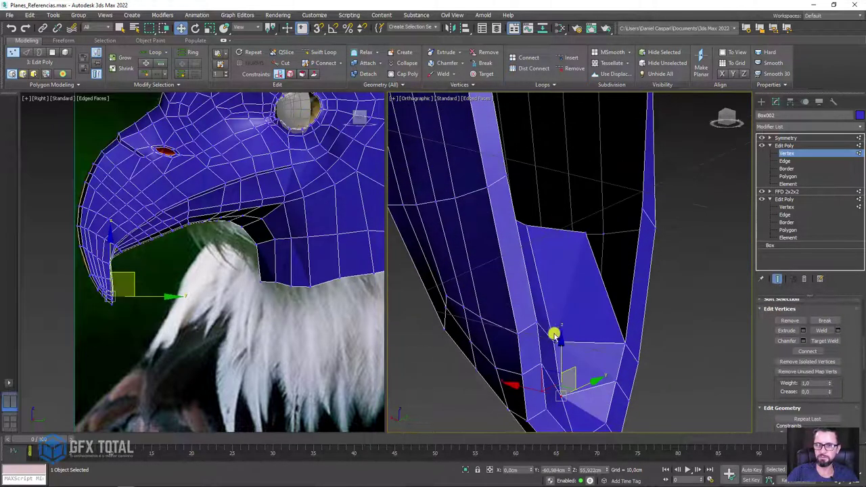
left_click_drag(554, 332, 573, 317)
middle_click_drag(561, 324, 557, 311, "alt")
left_click_drag(558, 335, 541, 232)
middle_click_drag(541, 232, 525, 244, "alt")
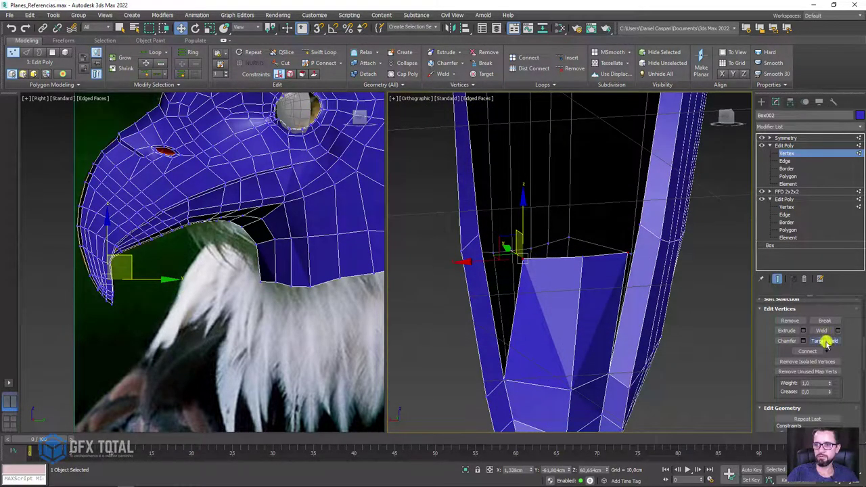
Target-weld the panel's top corner vertex onto the neck's side wall
left_click(825, 341)
left_click(484, 241)
right_click(574, 257)
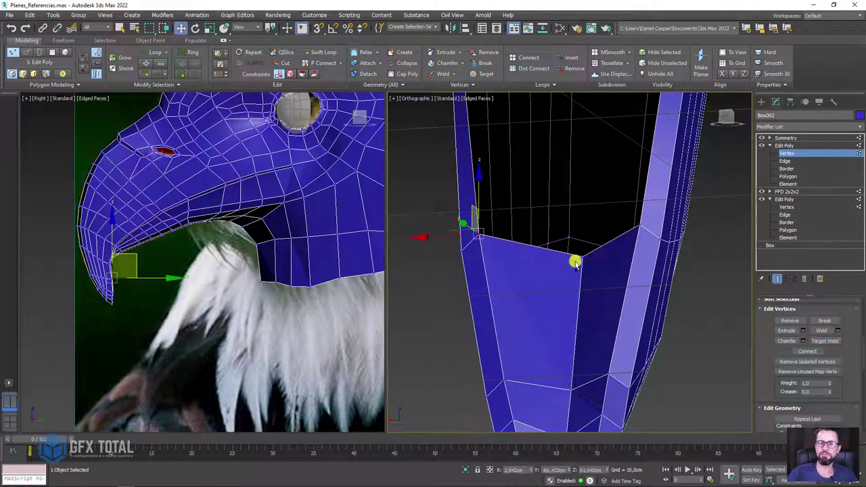
left_click(541, 245)
middle_click_drag(541, 245, 753, 191, "alt")
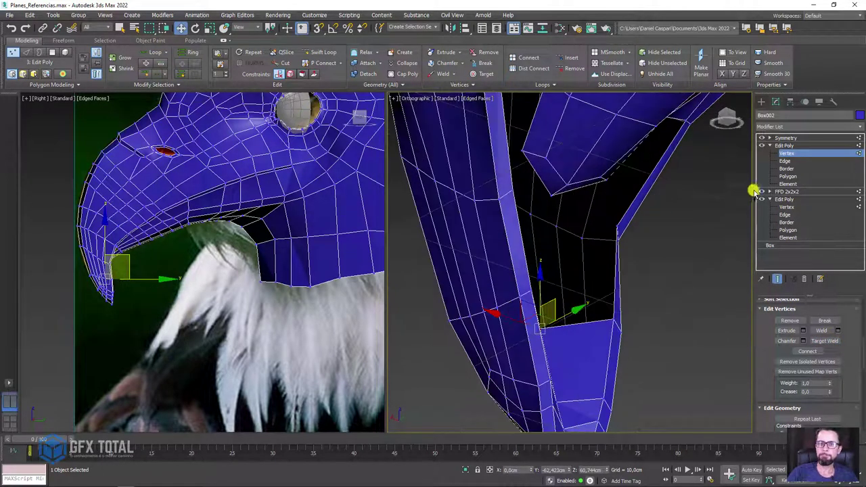
left_click(785, 161)
Bridge the gap above the underside panel and add a horizontal Swift Loop across the new face
left_click(546, 187)
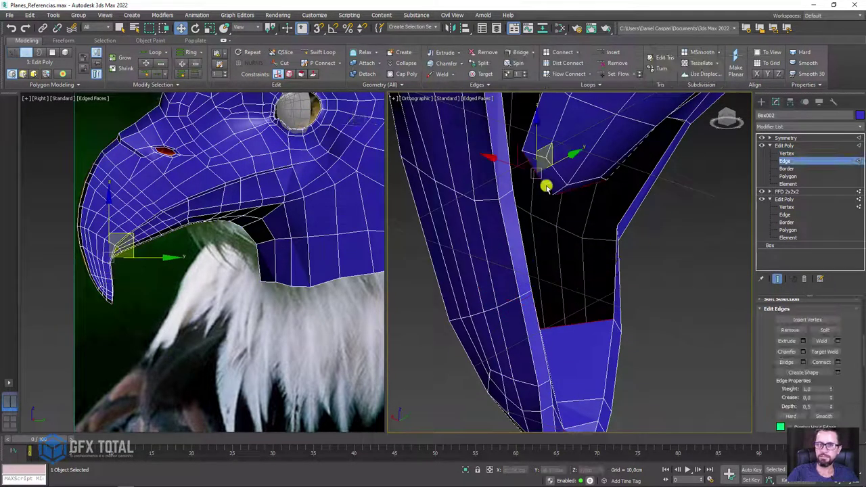
left_click(784, 364)
mouse_move(597, 261)
middle_mouse_down("alt")
mouse_move(549, 261)
mouse_move(526, 232)
middle_mouse_up("alt")
key("shift+alt+w")
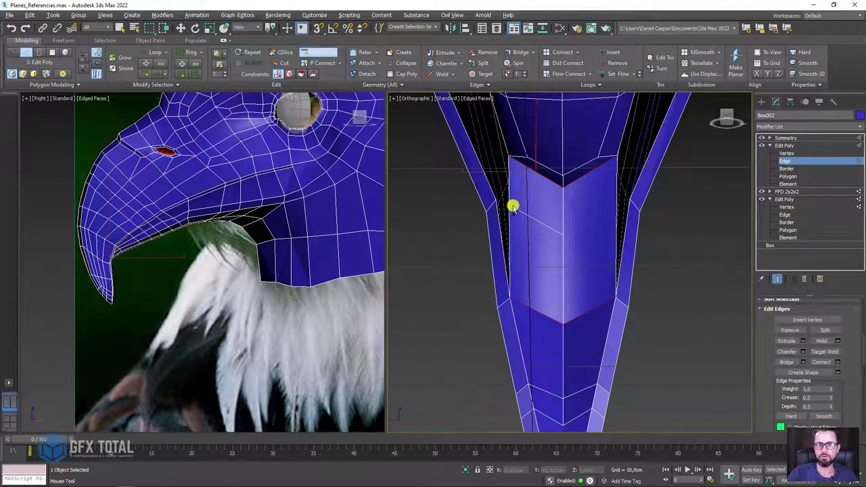
left_click(521, 203)
mouse_move(561, 223)
middle_mouse_down("alt")
mouse_move(609, 251)
mouse_move(561, 222)
mouse_move(531, 183)
mouse_move(591, 237)
mouse_move(560, 236)
mouse_move(556, 206)
mouse_move(669, 198)
middle_mouse_up("alt")
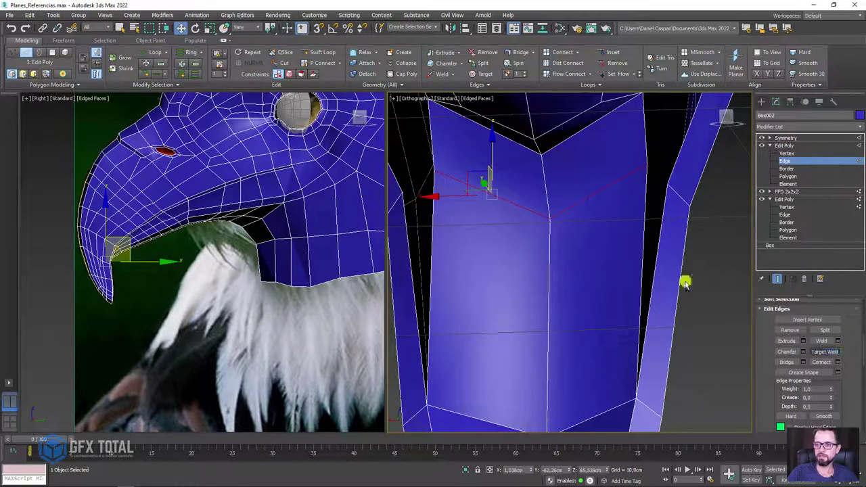
Start Target Weld for edges and orbit to frame the edge to join
key("ctrl+shift+w")
mouse_move(402, 233)
middle_mouse_down("alt")
mouse_move(448, 168)
mouse_move(539, 280)
mouse_move(574, 262)
middle_mouse_up("alt")
mouse_move(565, 226)
middle_mouse_down("alt")
mouse_move(560, 241)
mouse_move(550, 231)
middle_mouse_up("alt")
mouse_move(572, 281)
middle_mouse_down("alt")
mouse_move(560, 219)
mouse_move(526, 174)
mouse_move(521, 128)
mouse_move(543, 220)
mouse_move(527, 177)
middle_mouse_up("alt")
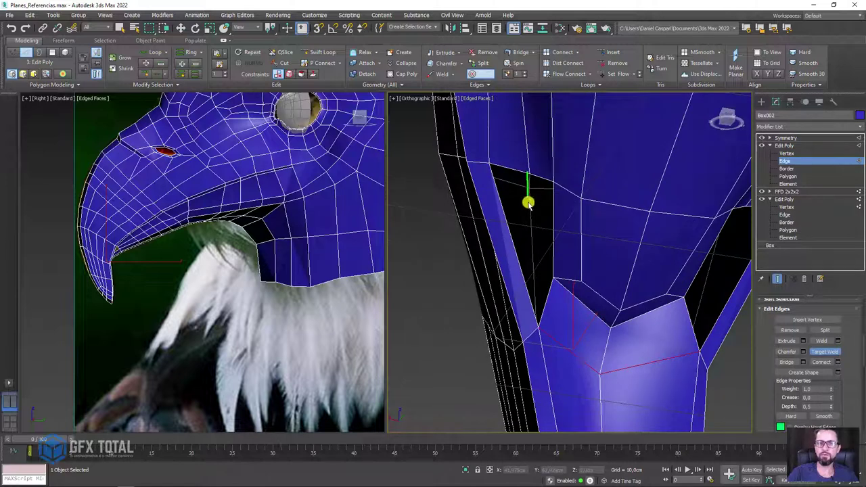
Weld the edge onto its neighbour and bridge the remaining gap beside the panel with a new face
left_click(548, 302)
key("w")
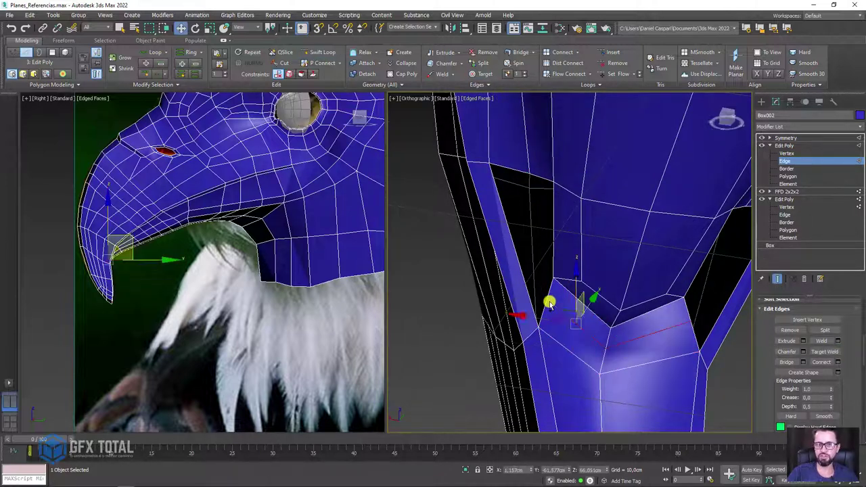
left_click(535, 175)
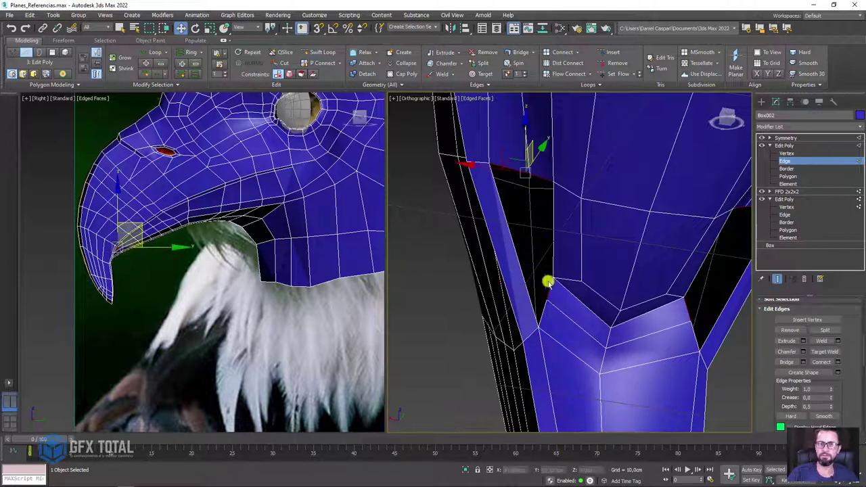
left_click(539, 318, "ctrl")
left_click(798, 362)
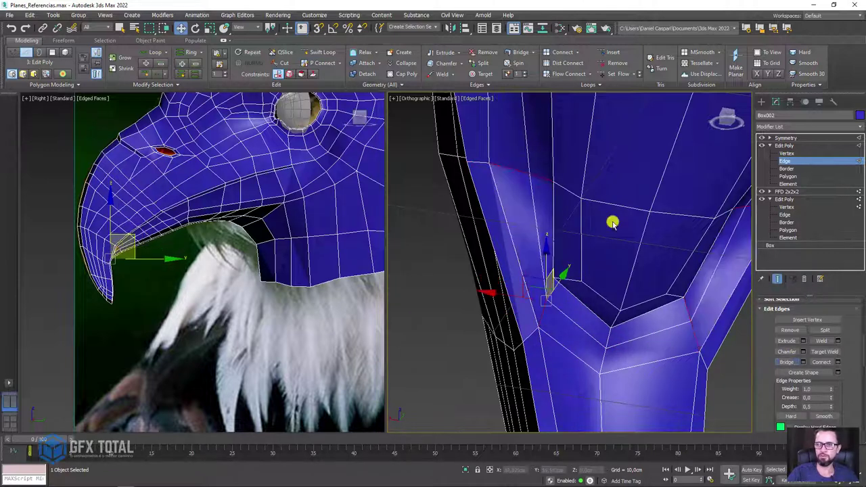
At Vertex level, pull vertices near the mouth corner up and outward to refine the shape
left_click(790, 153)
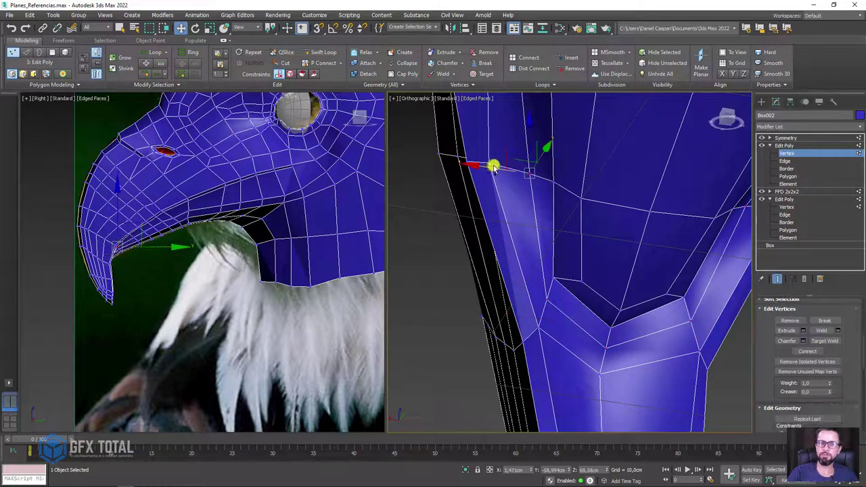
mouse_move(485, 164)
middle_mouse_down("alt")
mouse_move(561, 188)
mouse_move(534, 151)
middle_mouse_up("alt")
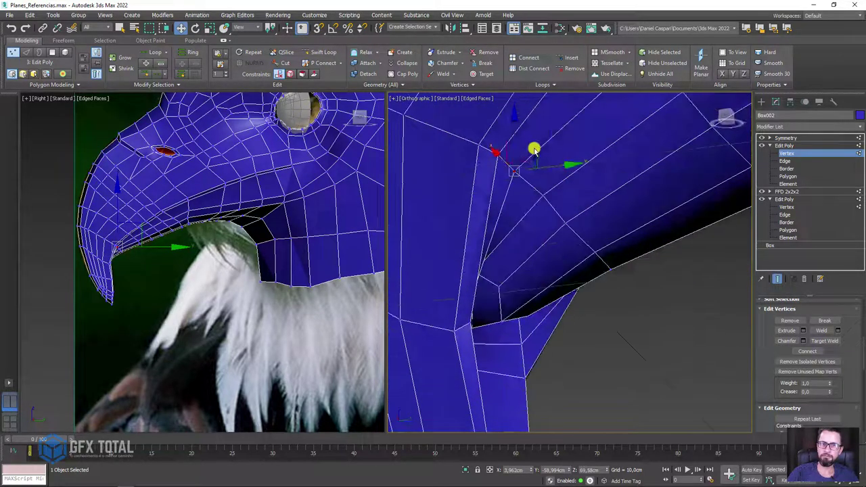
left_click_drag(534, 150, 532, 137)
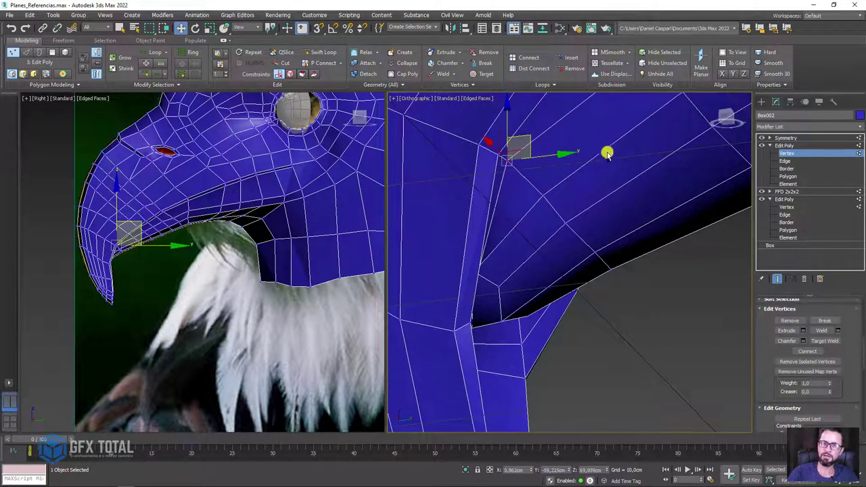
middle_click_drag(604, 151, 575, 273, "alt")
left_click(602, 224)
left_click_drag(625, 208, 674, 150)
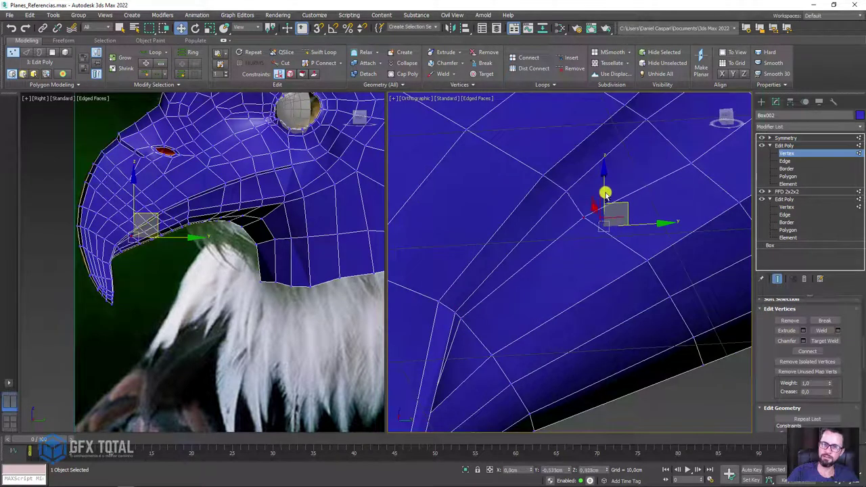
Raise a neighbouring vertex slightly and select further vertices along the mouth line
mouse_move(682, 145)
middle_mouse_down("alt")
mouse_move(512, 240)
mouse_move(561, 205)
middle_mouse_up("alt")
left_click(559, 199)
left_click_drag(559, 200, 632, 174)
left_click(624, 165)
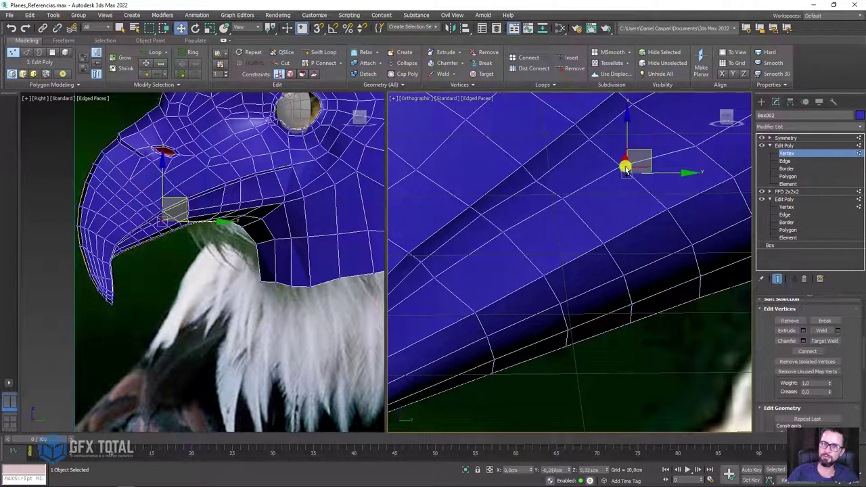
left_click(682, 137)
mouse_move(682, 138)
middle_mouse_down("alt")
mouse_move(654, 197)
mouse_move(622, 189)
mouse_move(673, 219)
mouse_move(547, 269)
mouse_move(589, 244)
mouse_move(593, 195)
middle_mouse_up("alt")
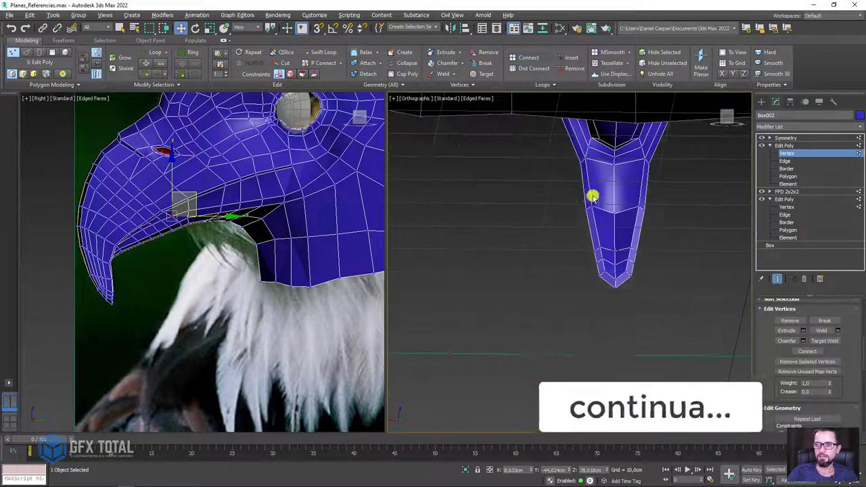
scroll(612, 216, "up", 3)
scroll(553, 162, "down", 2)
mouse_move(552, 162)
middle_mouse_down("alt")
mouse_move(559, 251)
mouse_move(548, 193)
mouse_move(543, 234)
middle_mouse_up("alt")
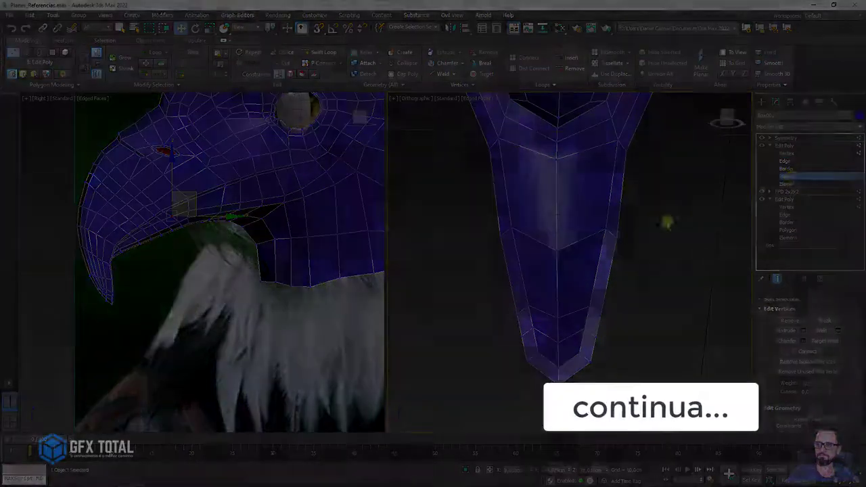